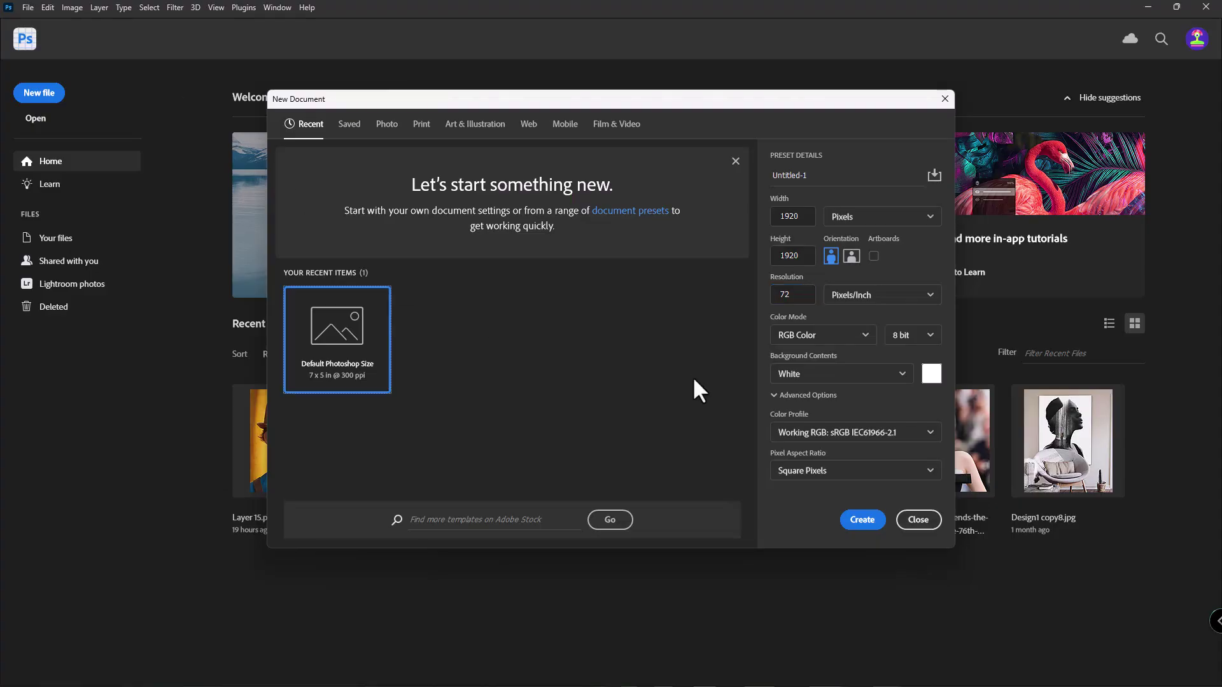
Step: Create a new document 1920 pixels wide and 1920 pixels high at 72 pixels per inch
click(803, 216)
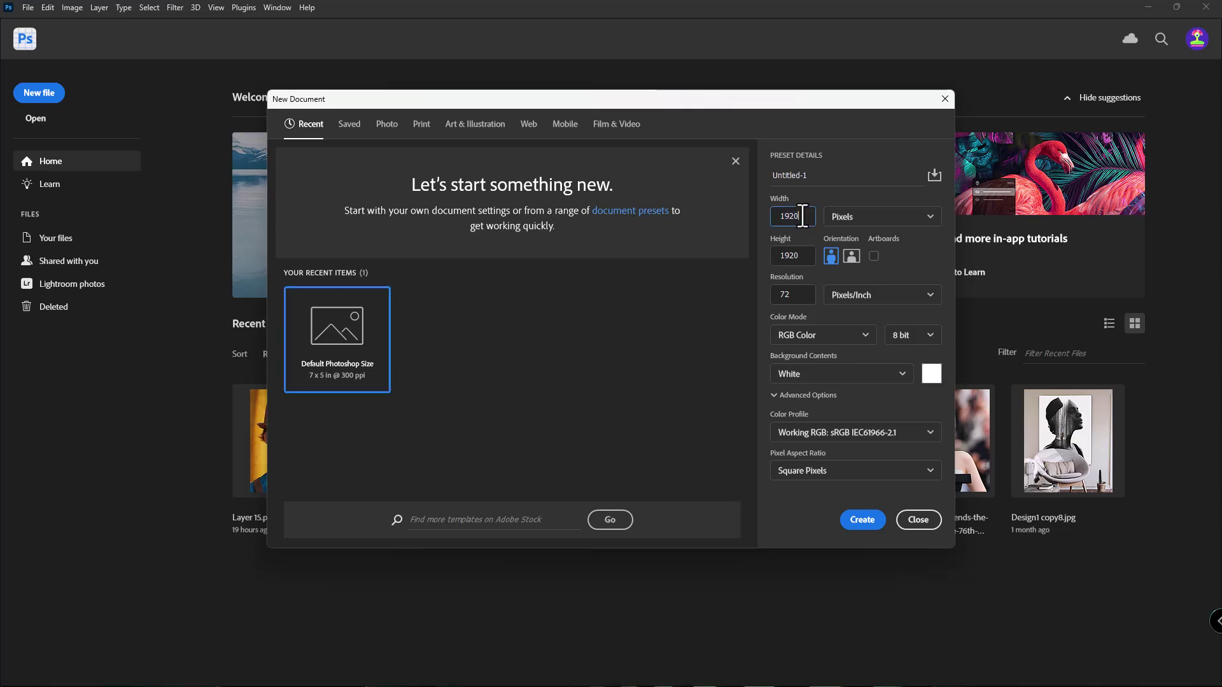
click(797, 255)
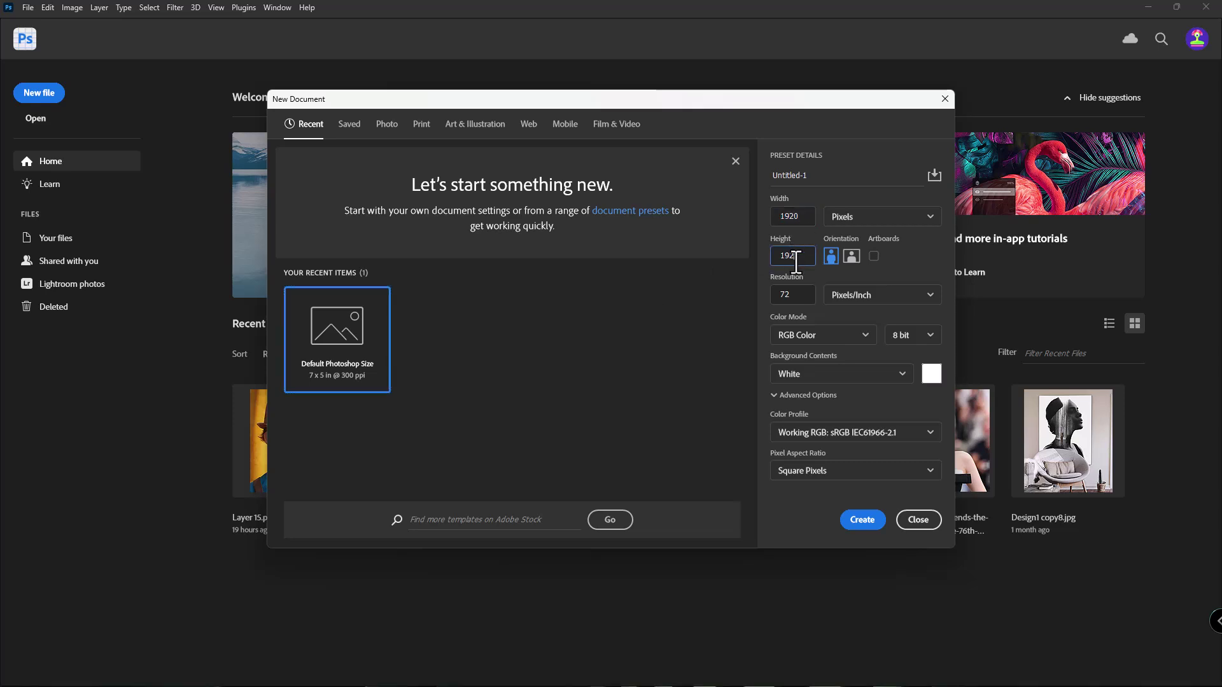
click(794, 299)
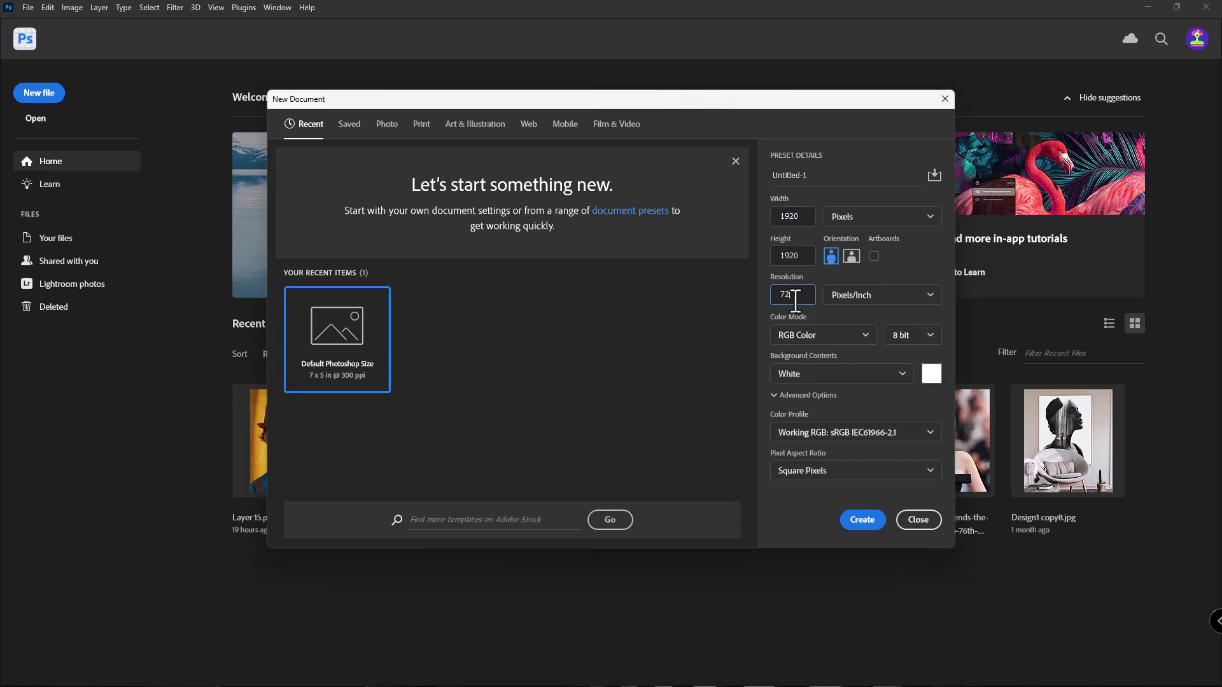
click(857, 523)
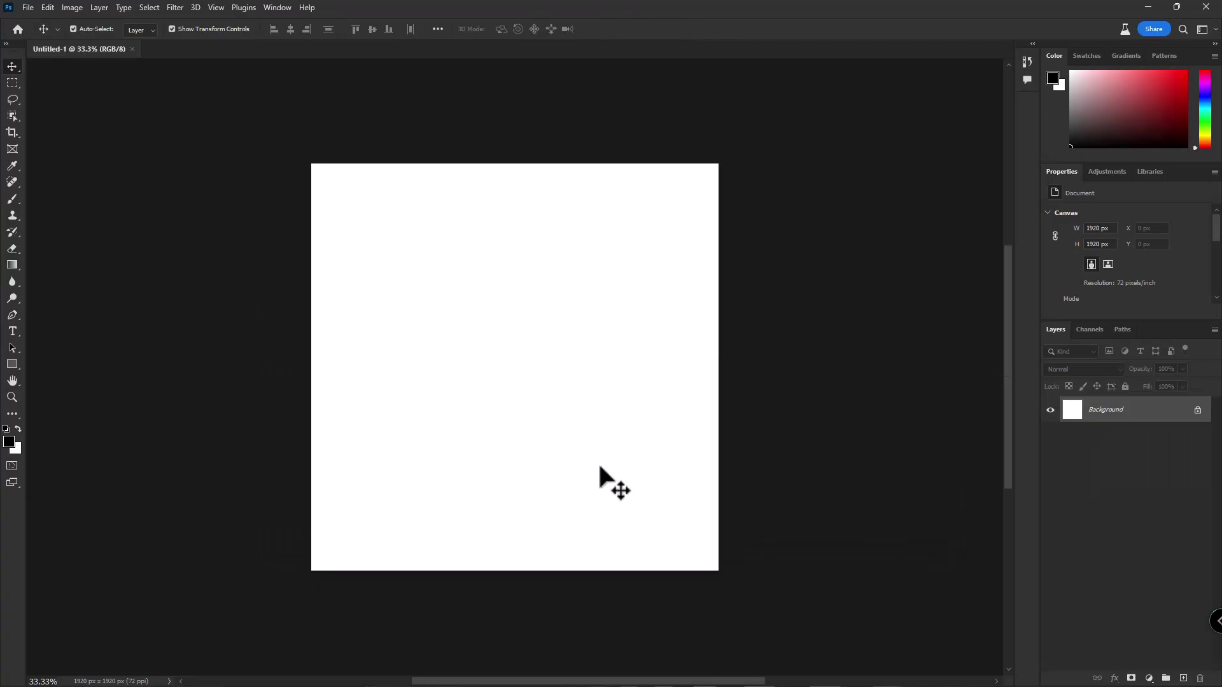
scroll(598, 467, up, 2)
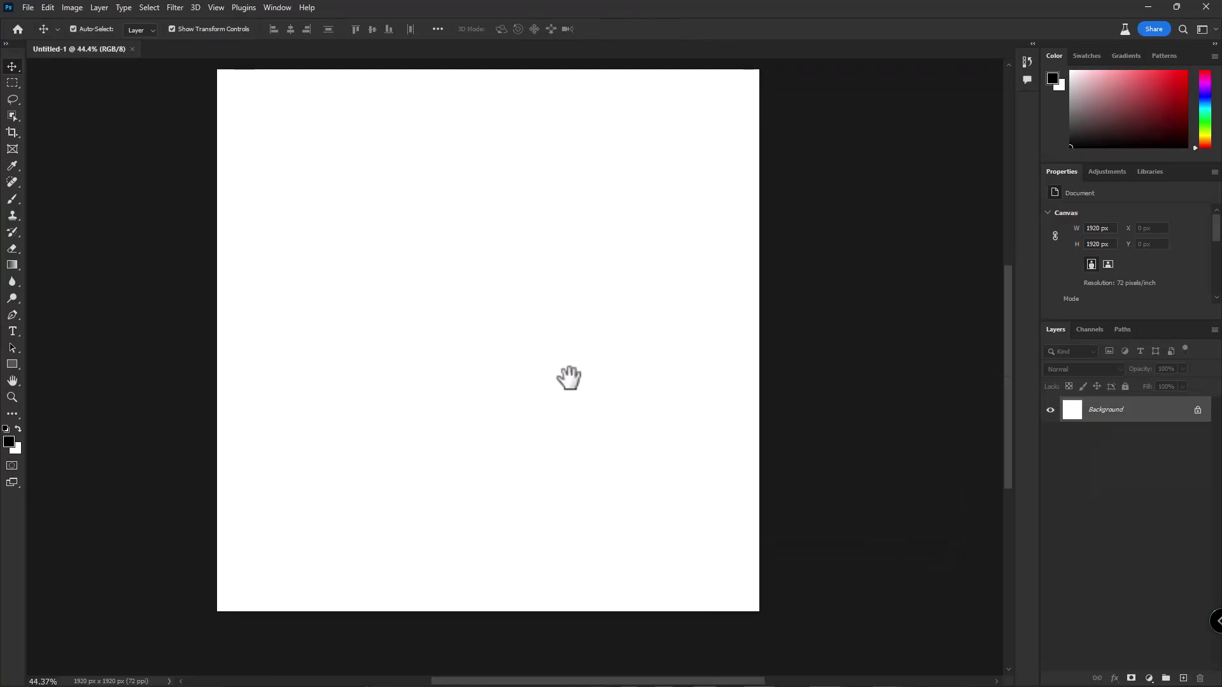
drag(569, 378, 579, 390)
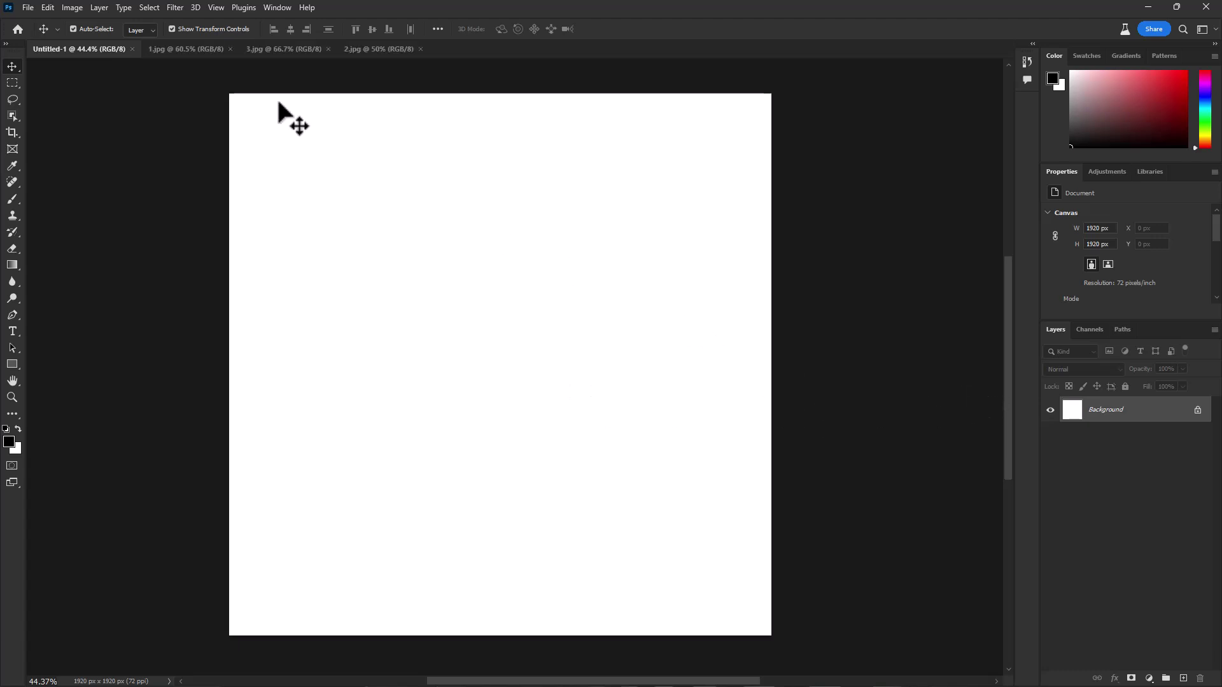
Step: In 1.jpg, select the goalkeeper with Select Subject and hide the background with a layer mask
click(191, 49)
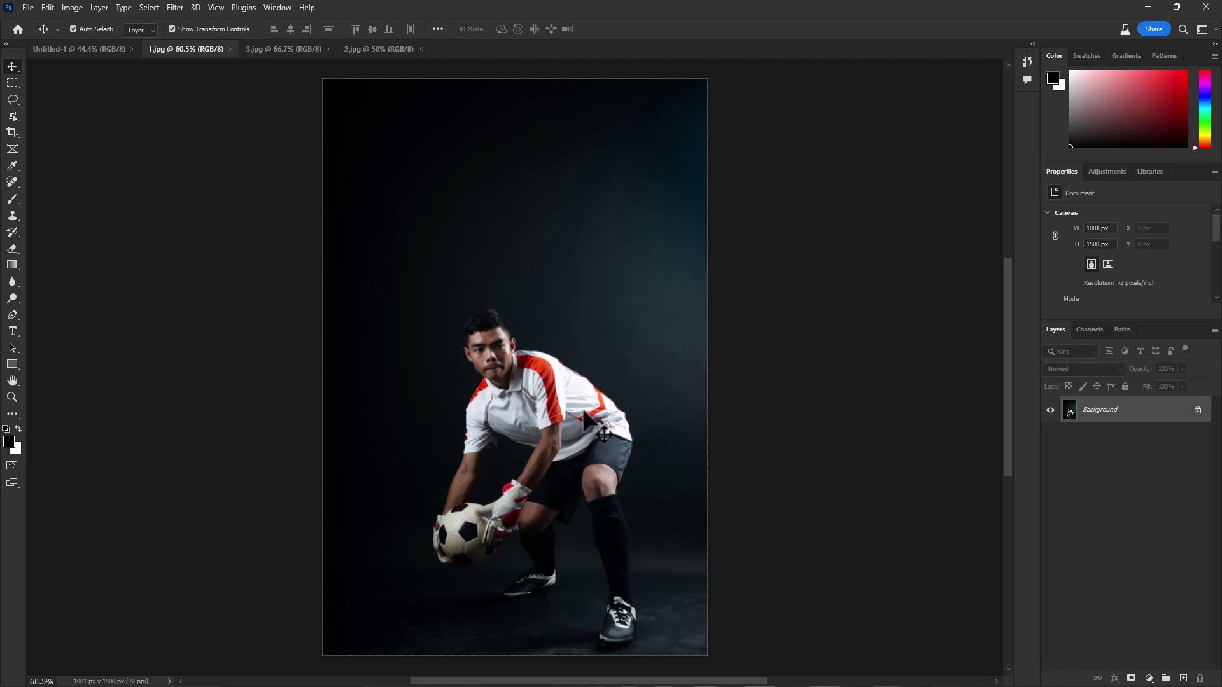
scroll(590, 454, up, 2)
click(151, 7)
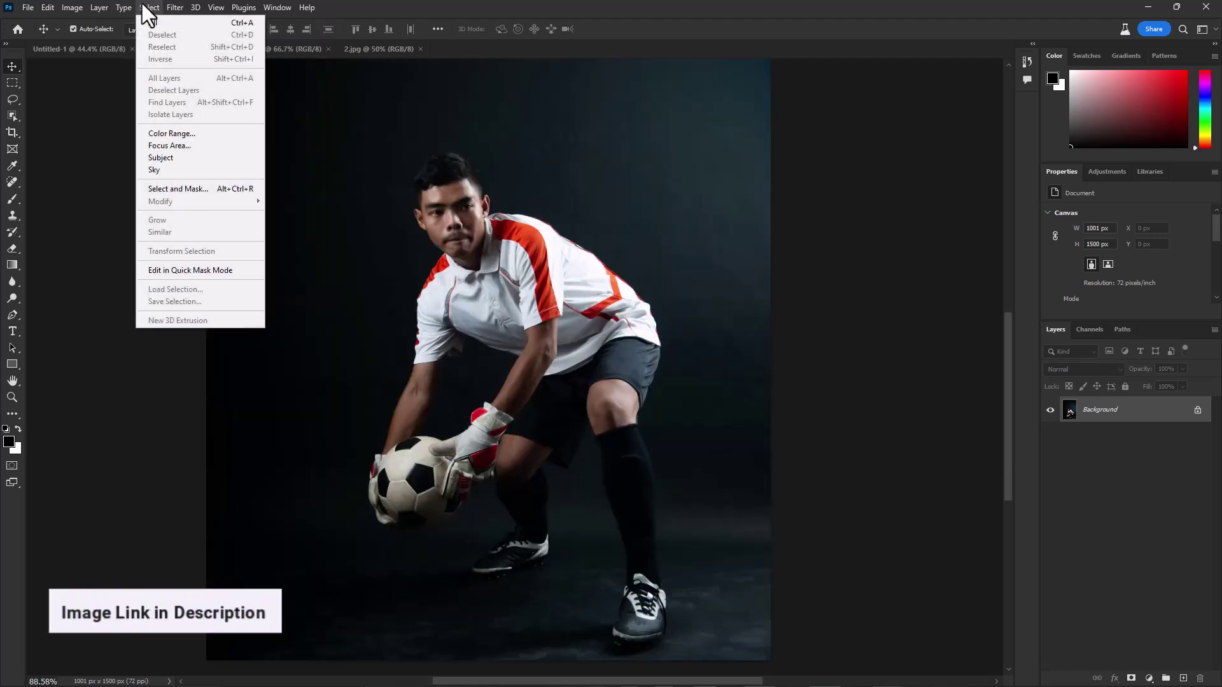
click(176, 157)
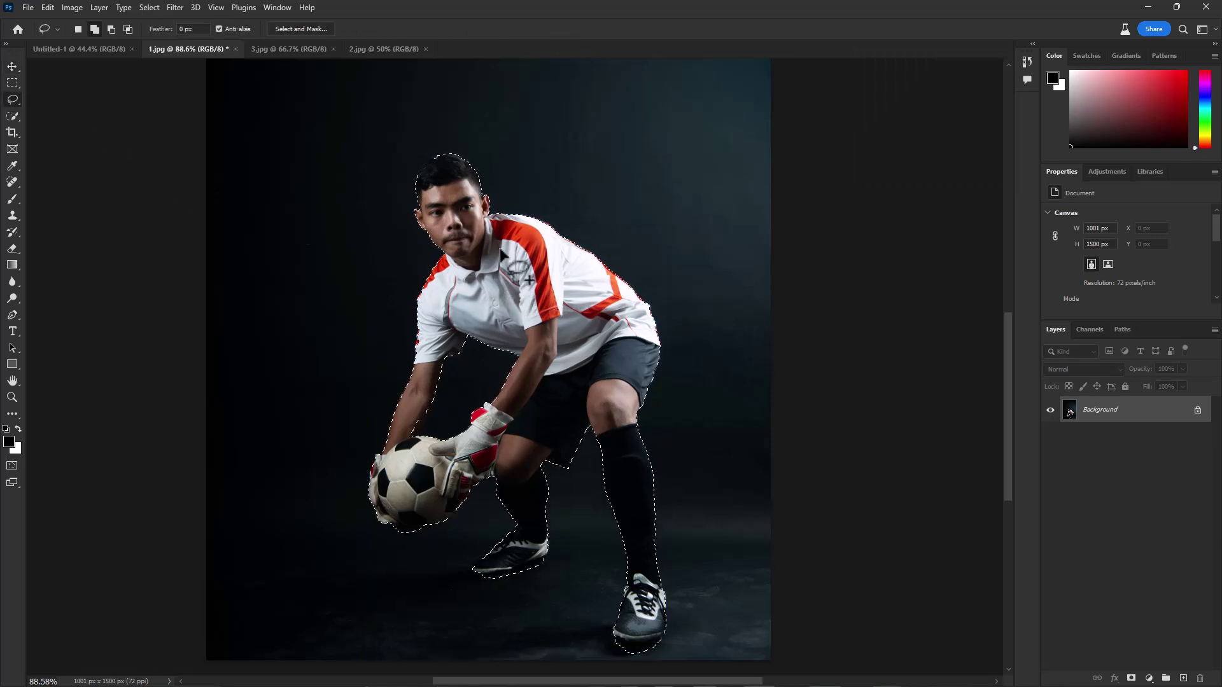
scroll(483, 164, up, 5)
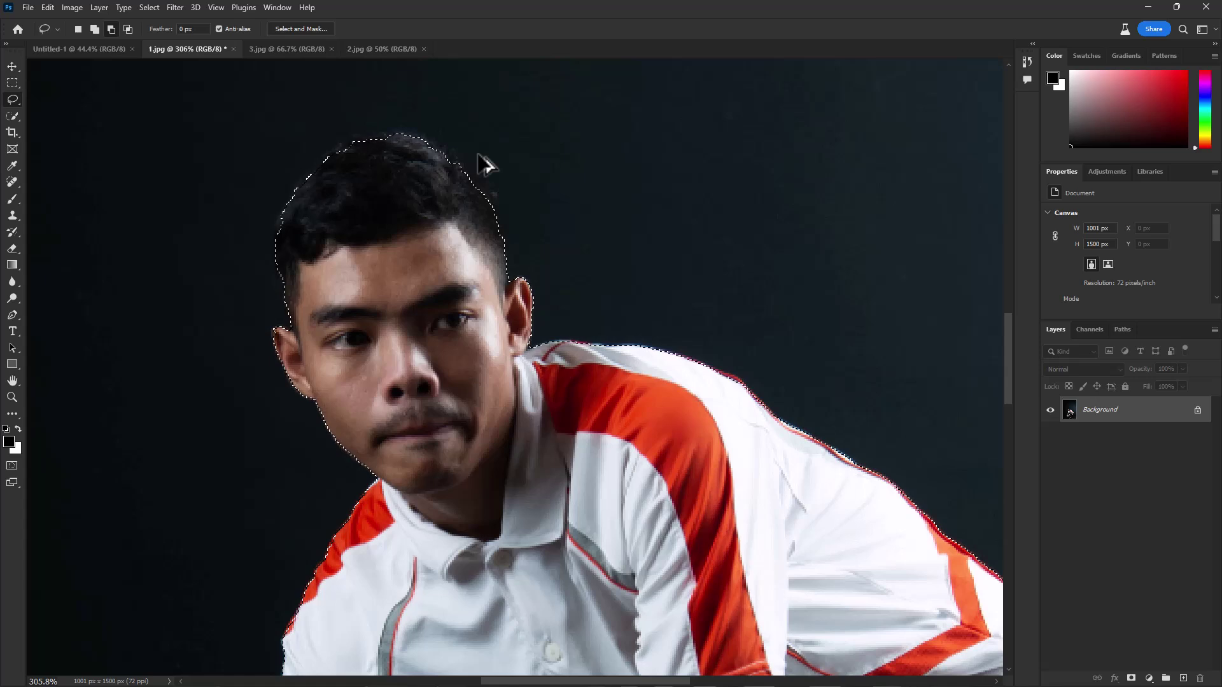
scroll(485, 164, up, 1)
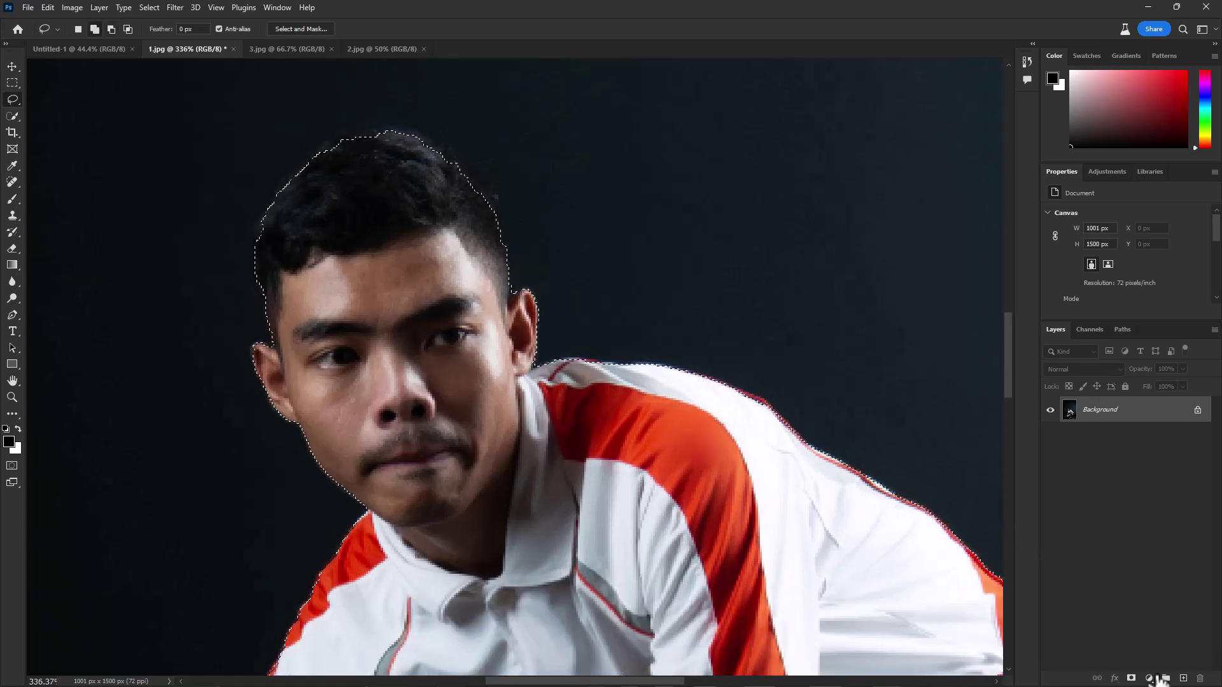
click(1131, 678)
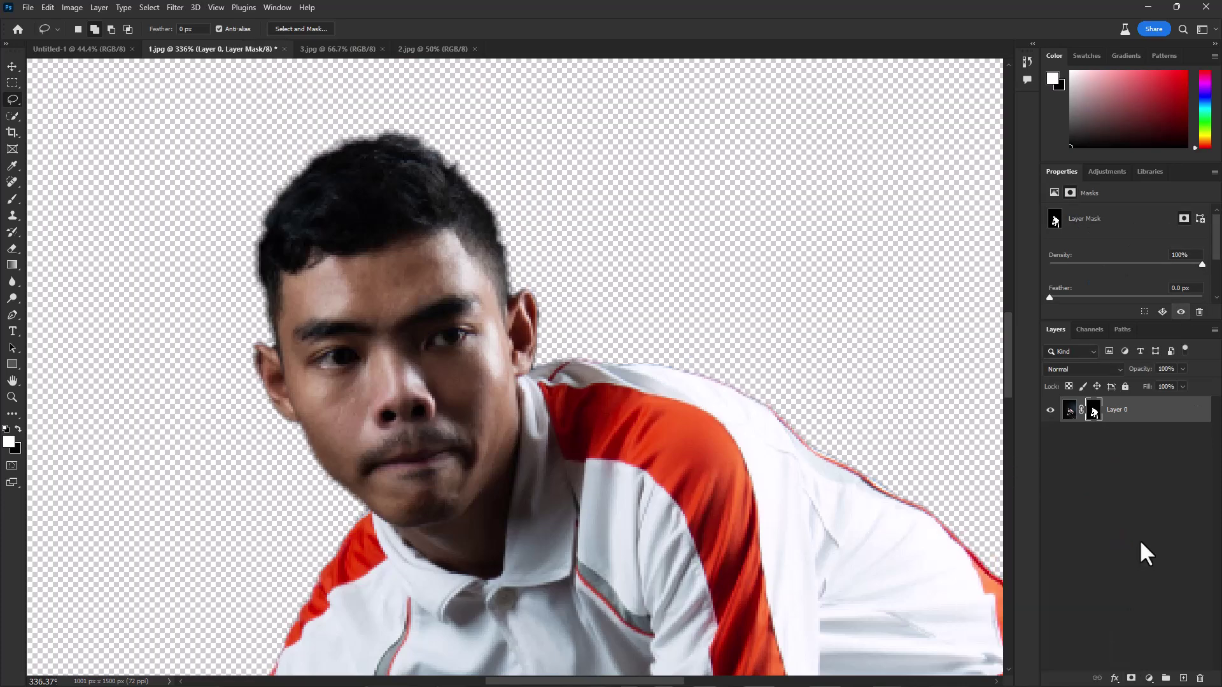
Step: Open the layer mask in Select and Mask and refine the edge around the goalkeeper's hair with the Refine Edge Brush
scroll(613, 484, down, 2)
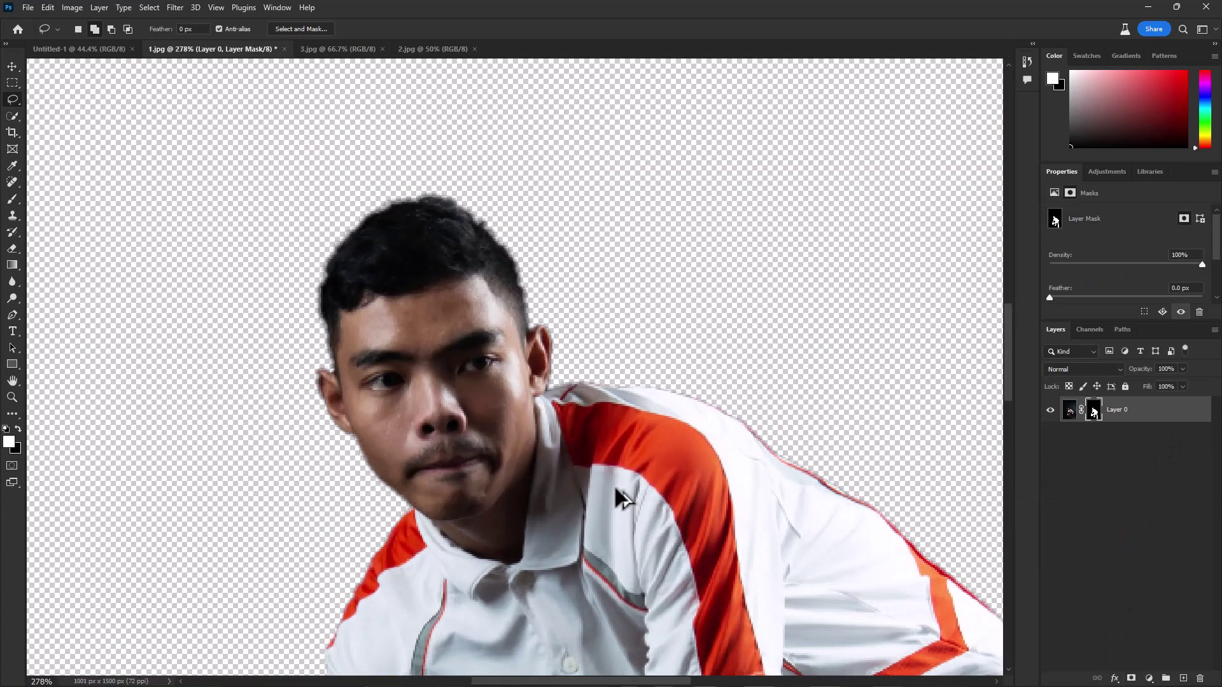
right_click(1096, 413)
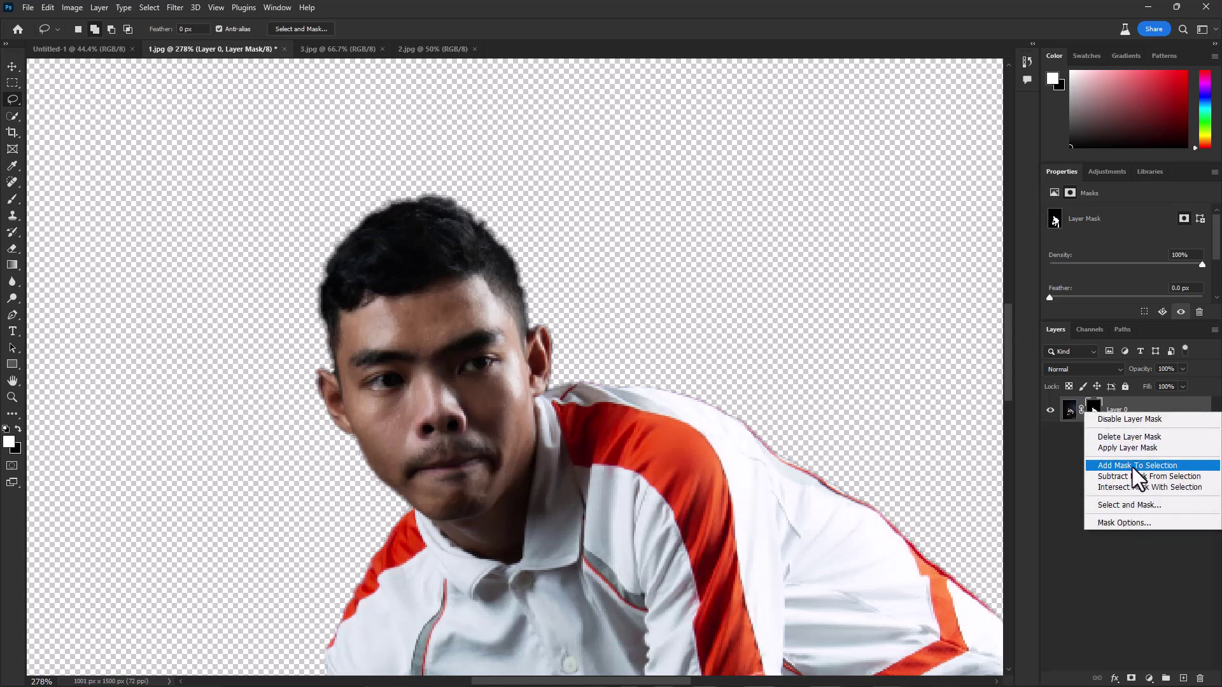
click(1121, 505)
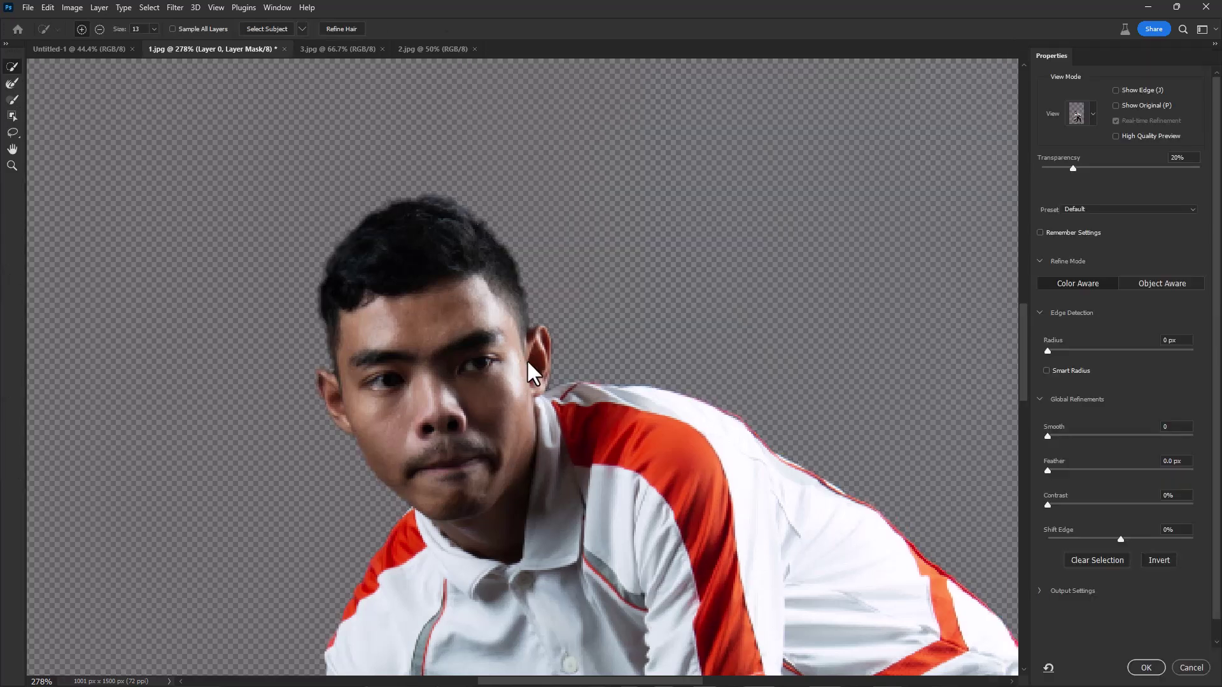
click(12, 83)
drag(360, 252, 362, 252)
mouse_move(326, 343)
mouse_down()
mouse_move(319, 313)
mouse_move(339, 232)
mouse_move(406, 193)
mouse_move(447, 191)
mouse_move(498, 232)
mouse_move(532, 281)
mouse_move(534, 316)
mouse_up()
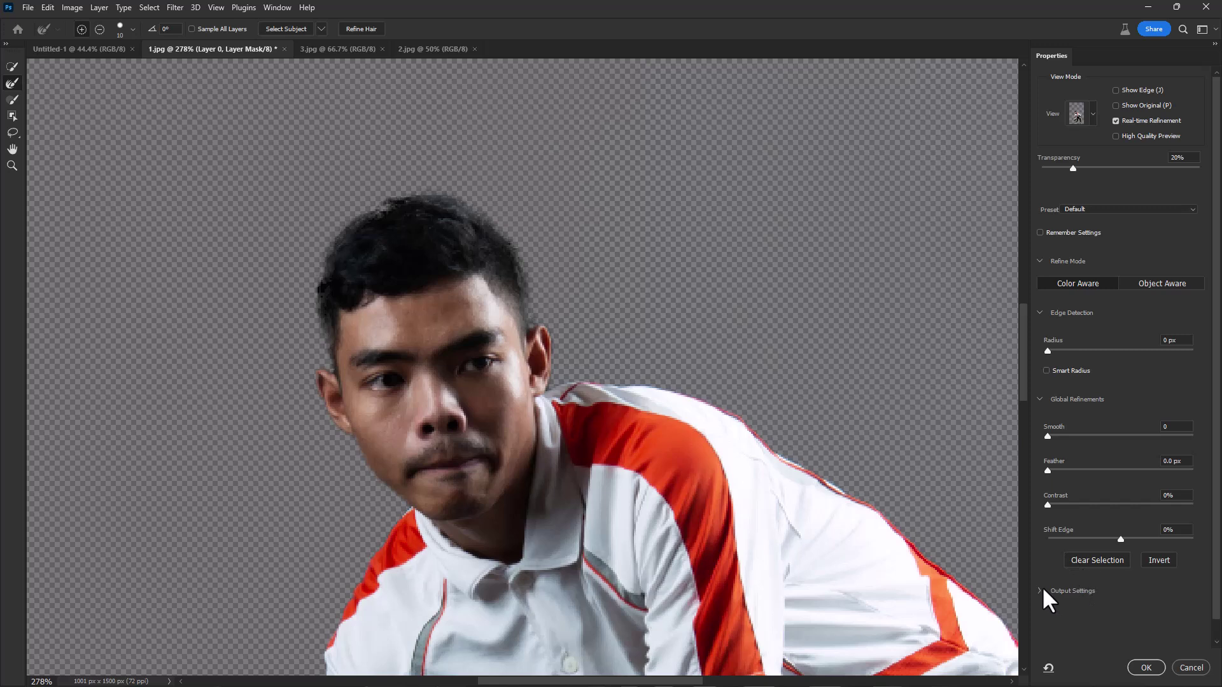
Step: Decontaminate the edge colors by 31% and output the refined cutout to a new layer with layer mask
scroll(1042, 573, down, 1)
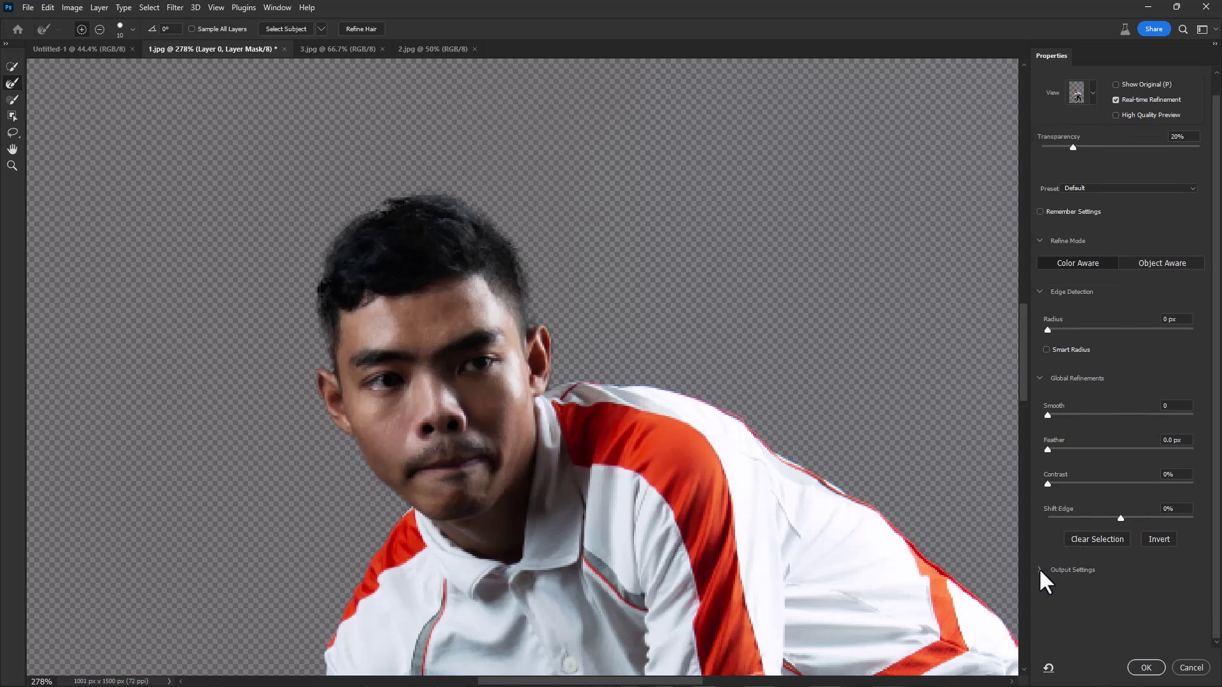
click(1039, 569)
click(1047, 588)
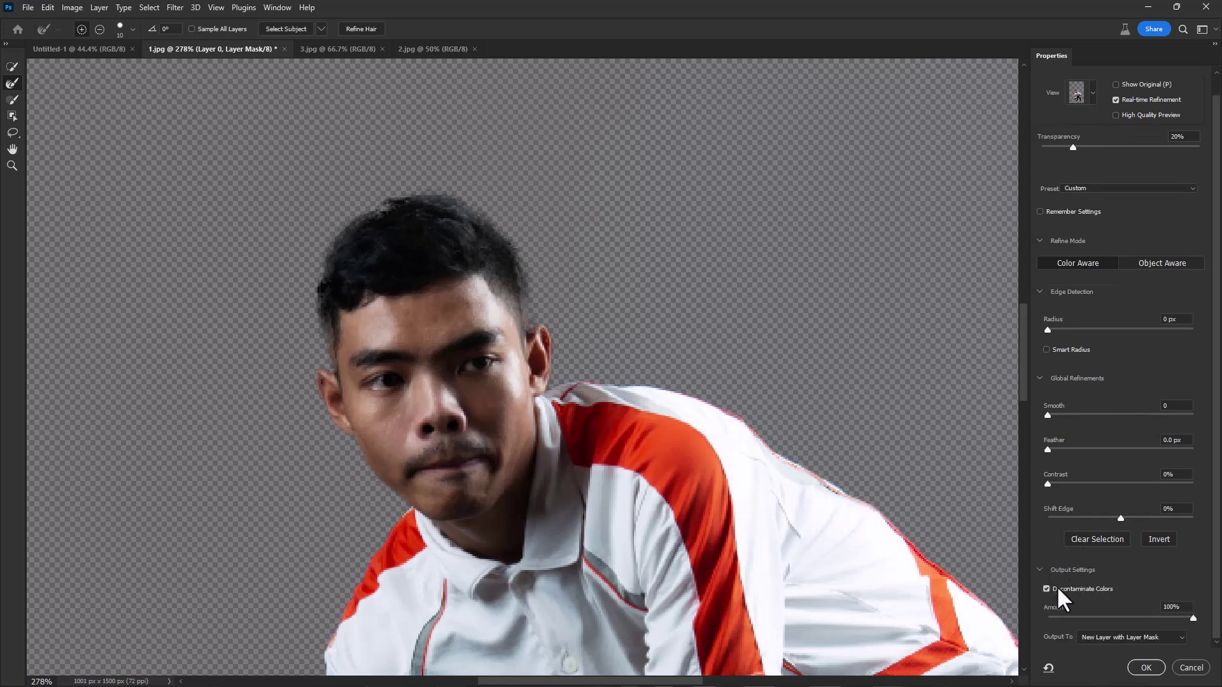
drag(1193, 618, 1094, 615)
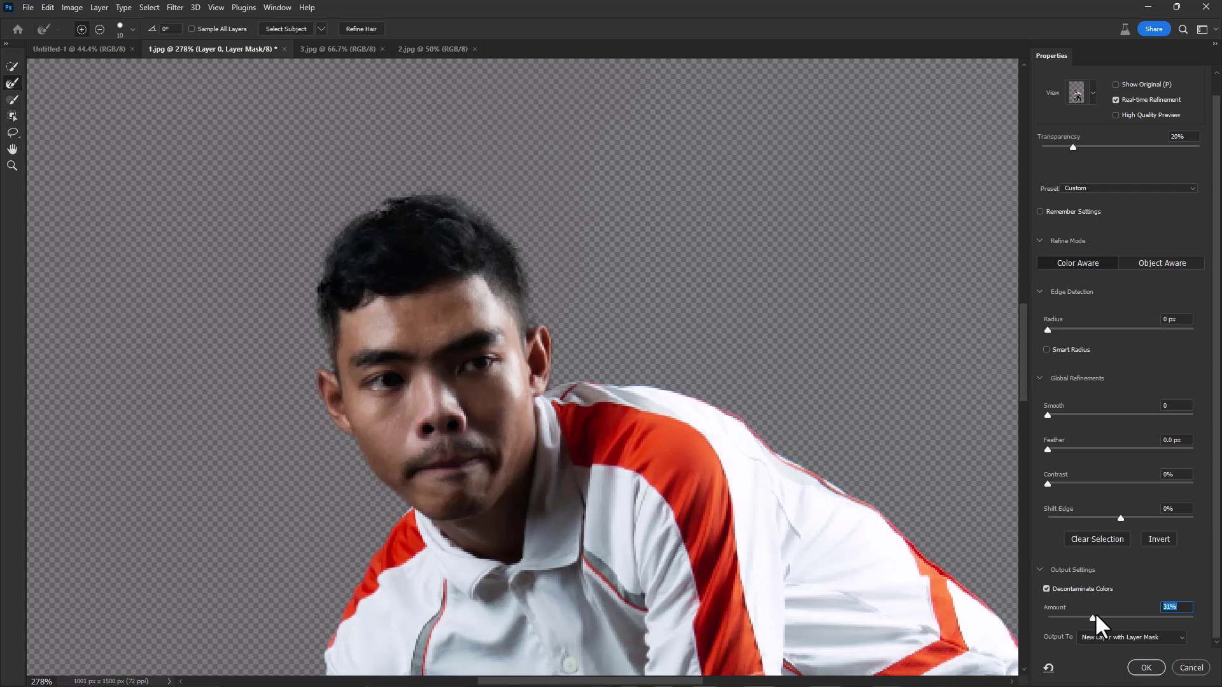
click(1145, 667)
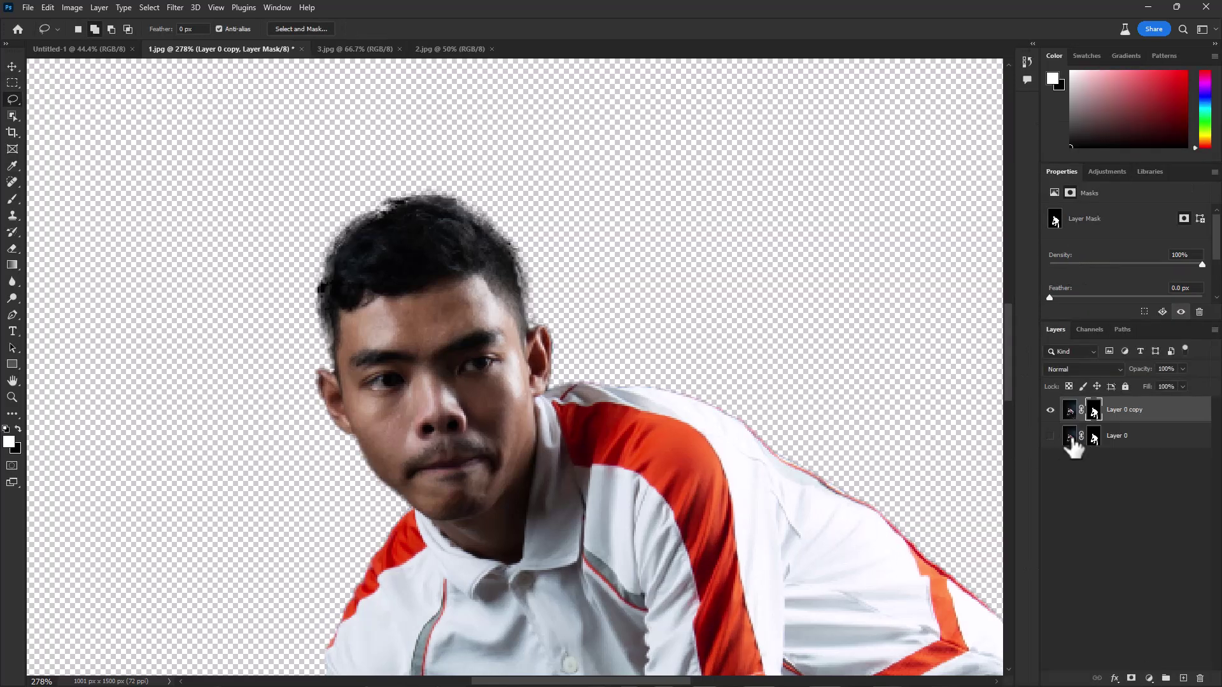
Step: Convert the refined goalkeeper layer to a smart object and copy it into the Untitled-1 document
right_click(1129, 415)
click(1042, 354)
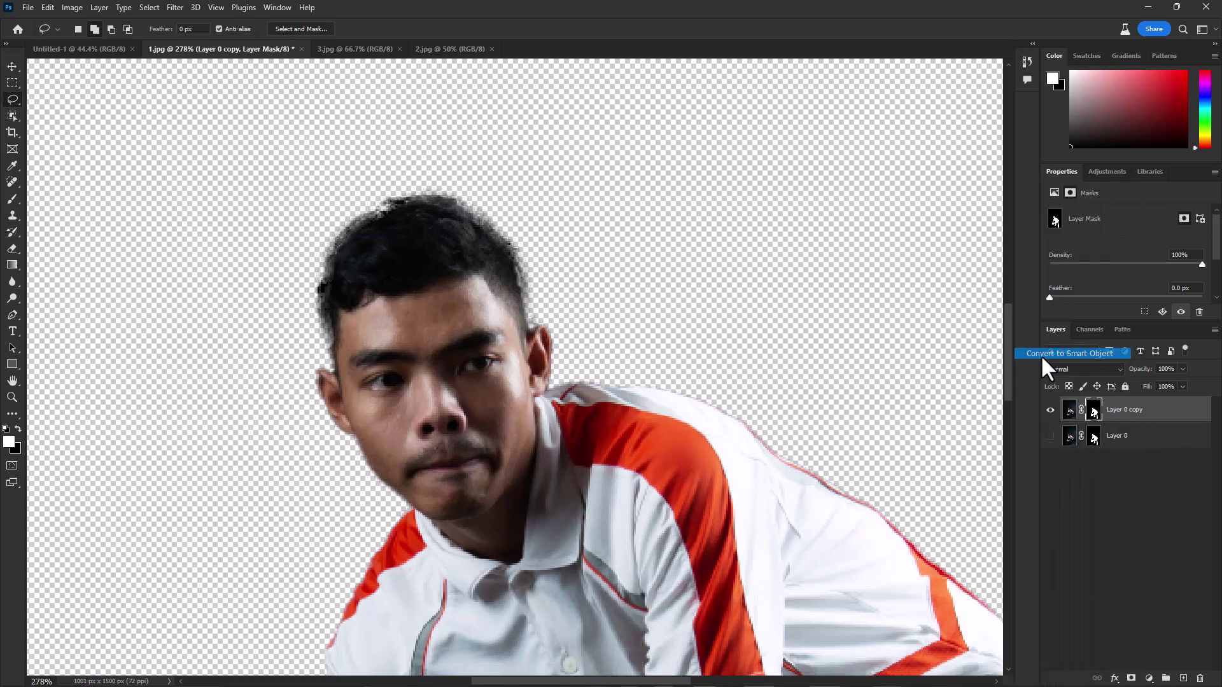
click(12, 66)
drag(343, 254, 546, 318)
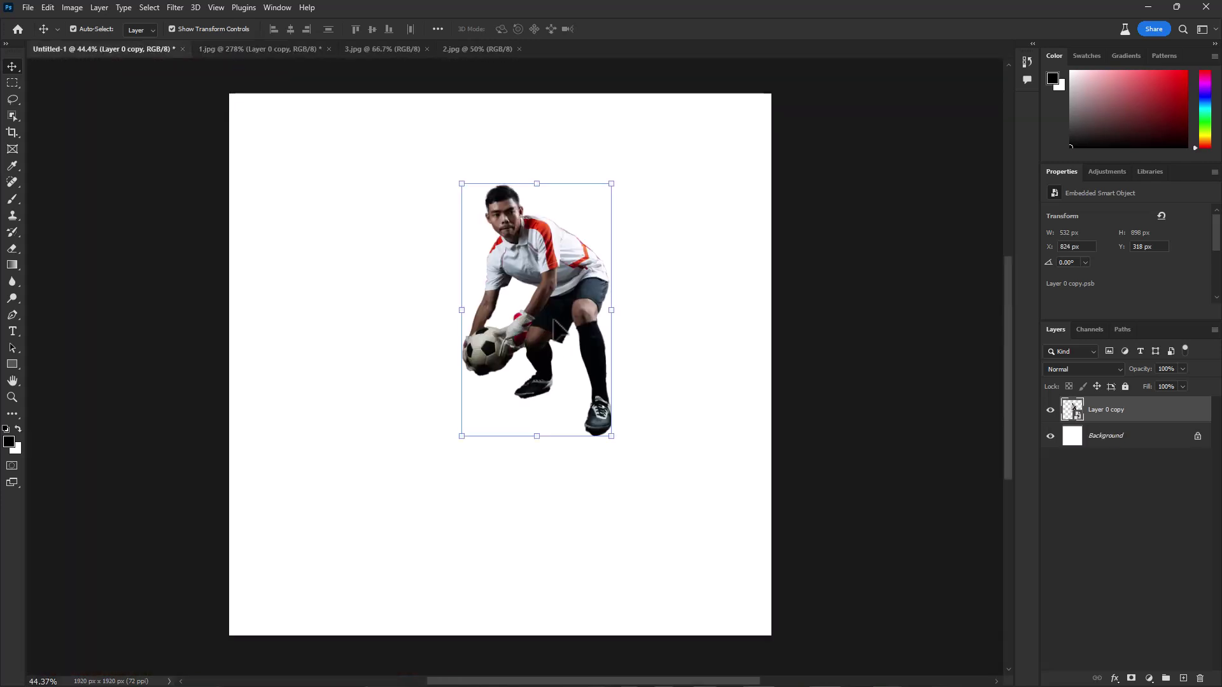
Step: Enlarge the goalkeeper to about 3181 × 5378 px and position him so his head and upper body fill the canvas
scroll(553, 320, down, 5)
drag(590, 392, 724, 618)
drag(609, 373, 485, 521)
drag(600, 381, 711, 193)
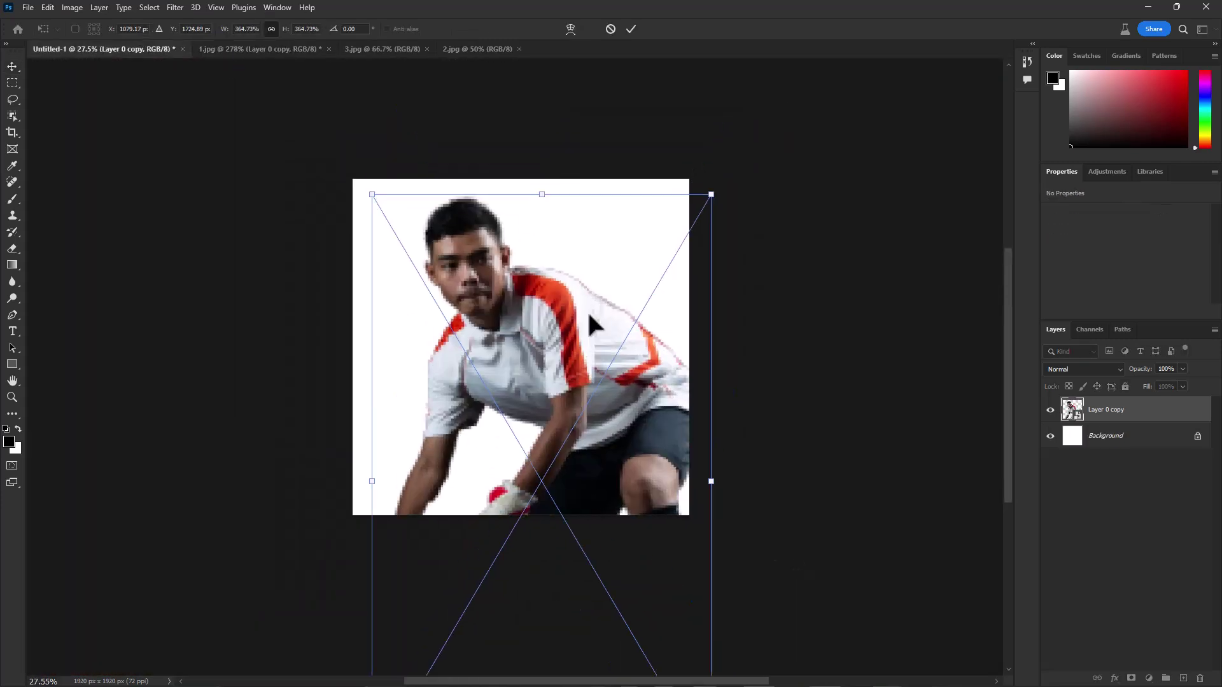
key(Return)
drag(551, 336, 551, 320)
drag(711, 178, 772, 76)
drag(643, 227, 549, 468)
key(Return)
drag(736, 310, 944, 44)
drag(588, 241, 574, 370)
key(Return)
scroll(561, 312, up, 2)
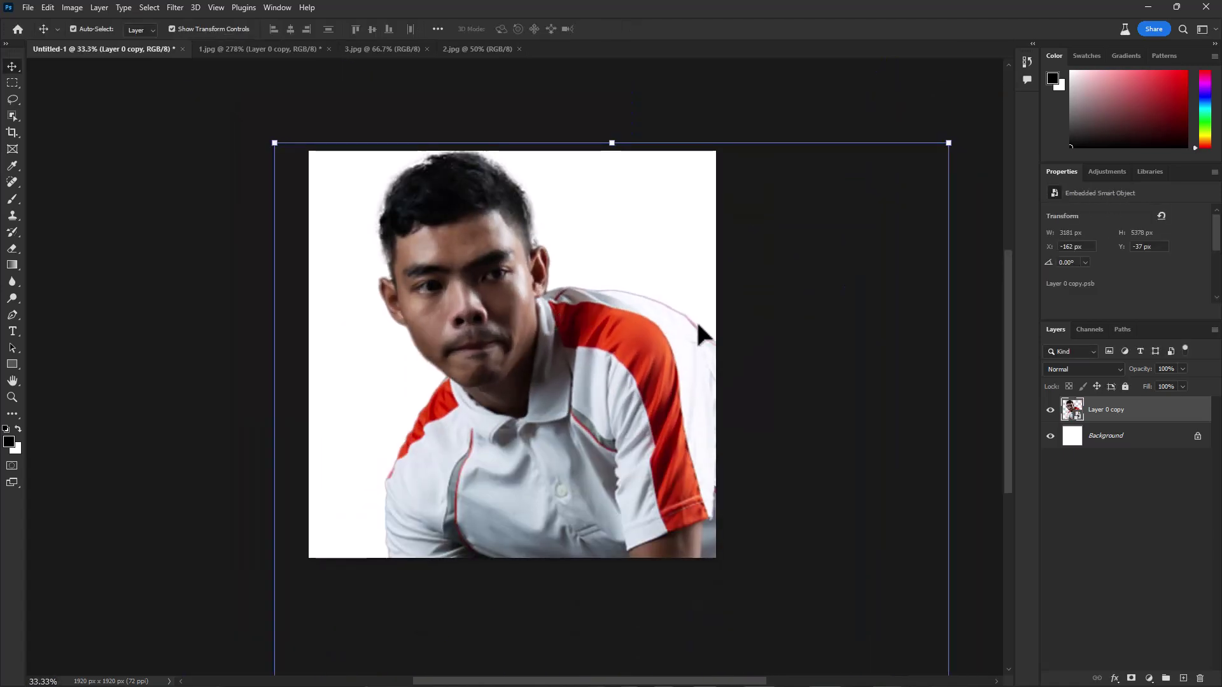
Step: Open the Camera Raw Filter on the goalkeeper layer and set exposure to +0.85, contrast to +85 and texture to +100
click(174, 7)
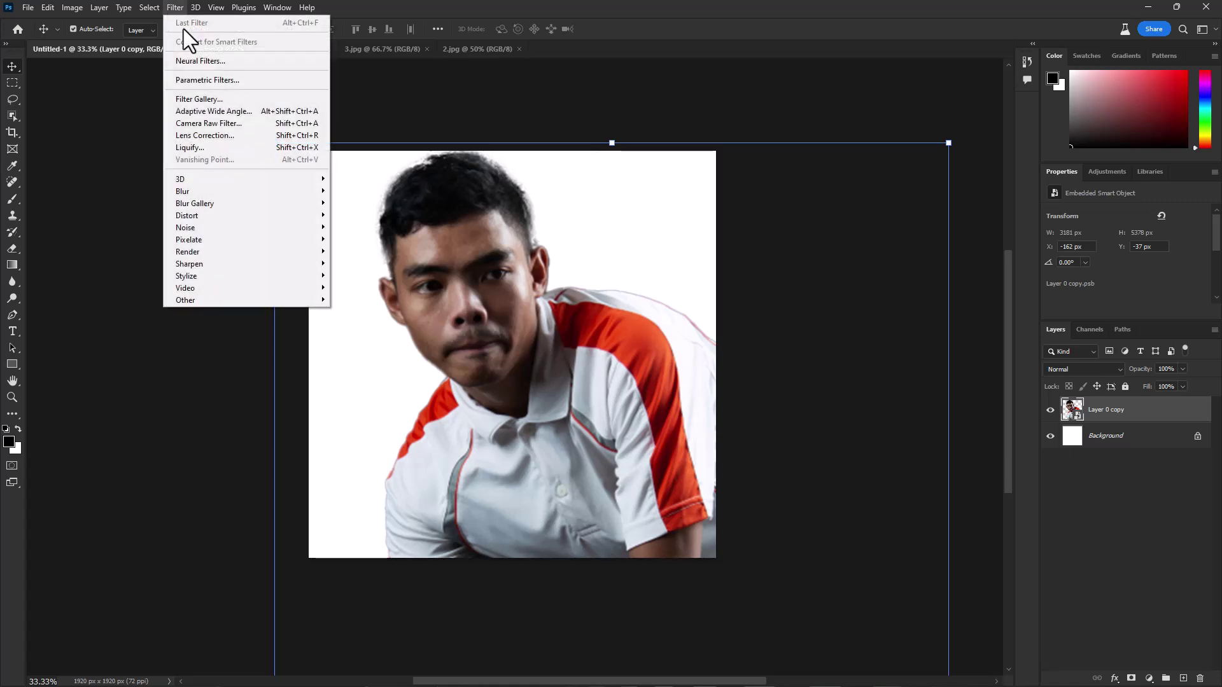
click(209, 123)
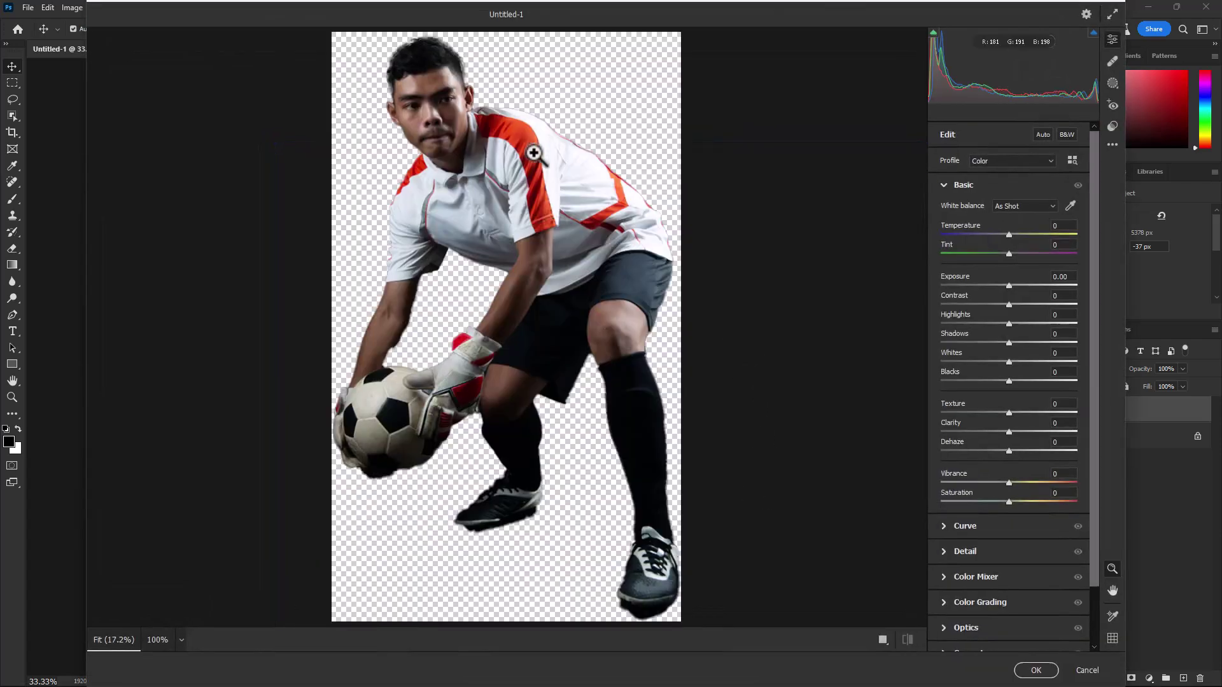
click(439, 51)
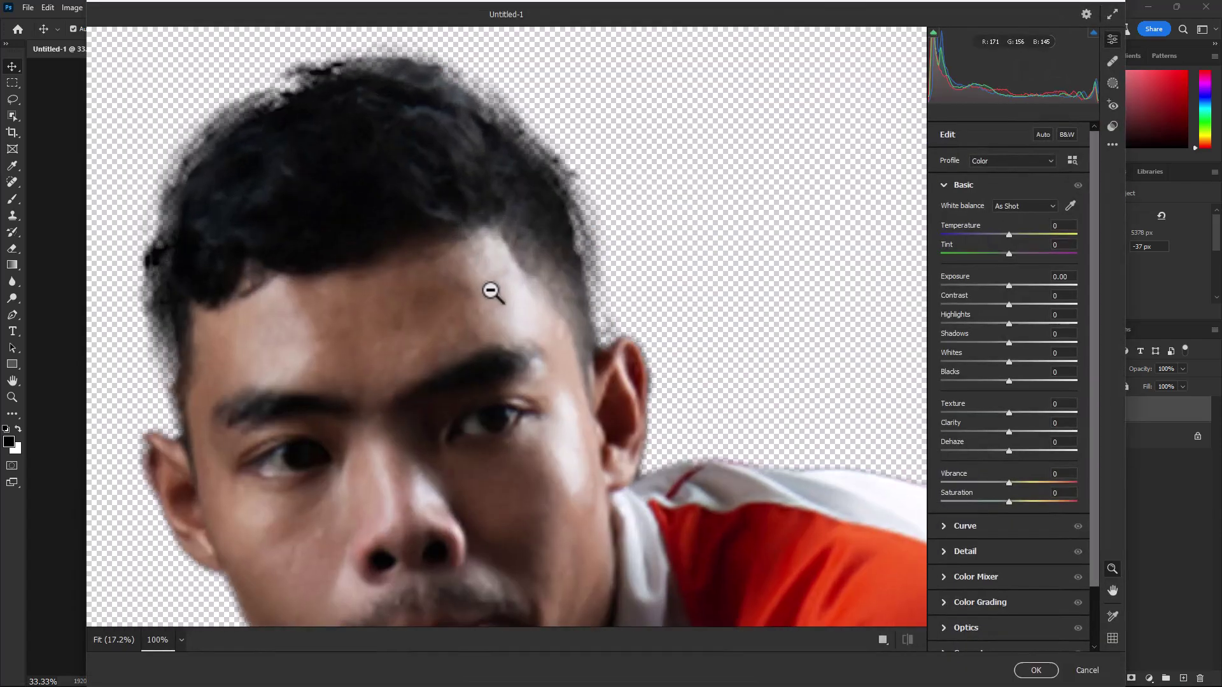
scroll(491, 291, down, 5)
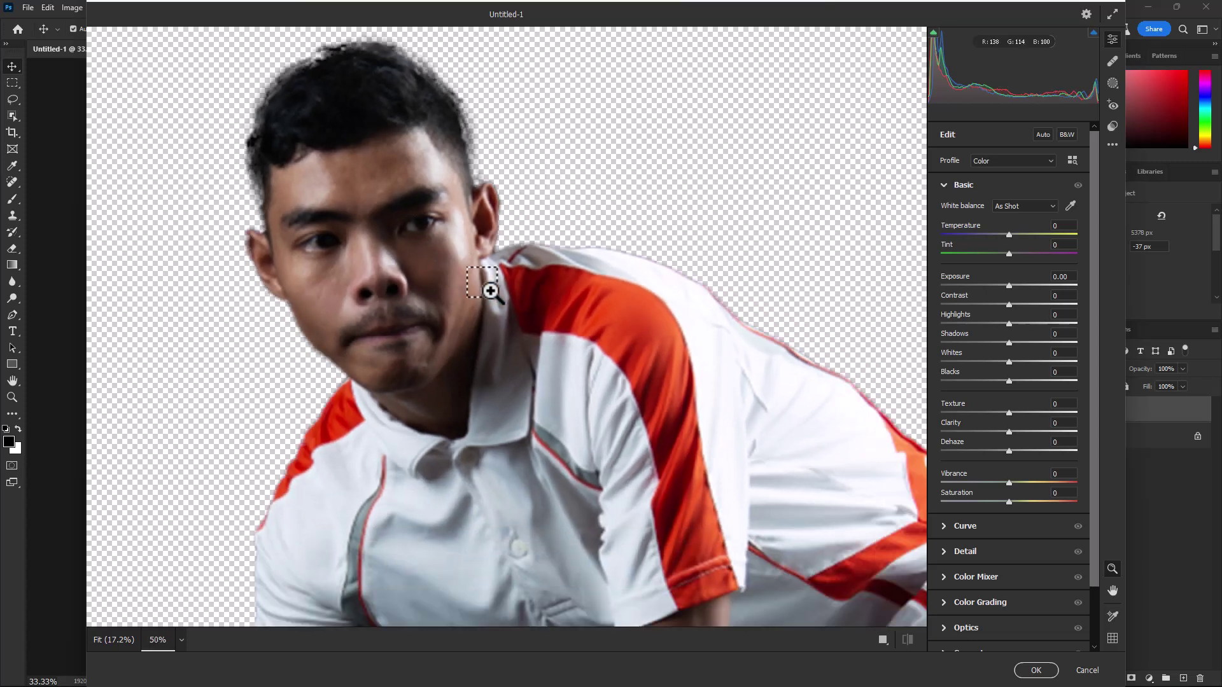
drag(1009, 286, 1067, 305)
drag(1008, 413, 1075, 413)
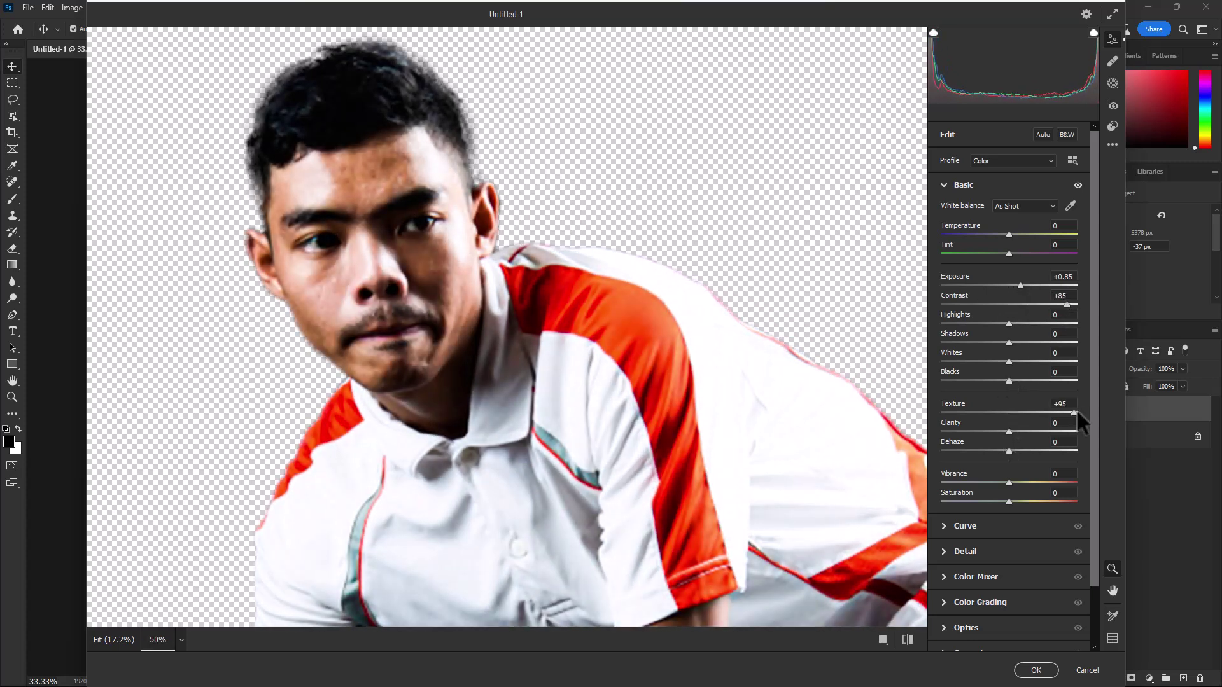
Step: Set clarity to +12, dehaze to +21 and saturation to -100, apply the filter and collapse the layer's smart filter list
click(1016, 432)
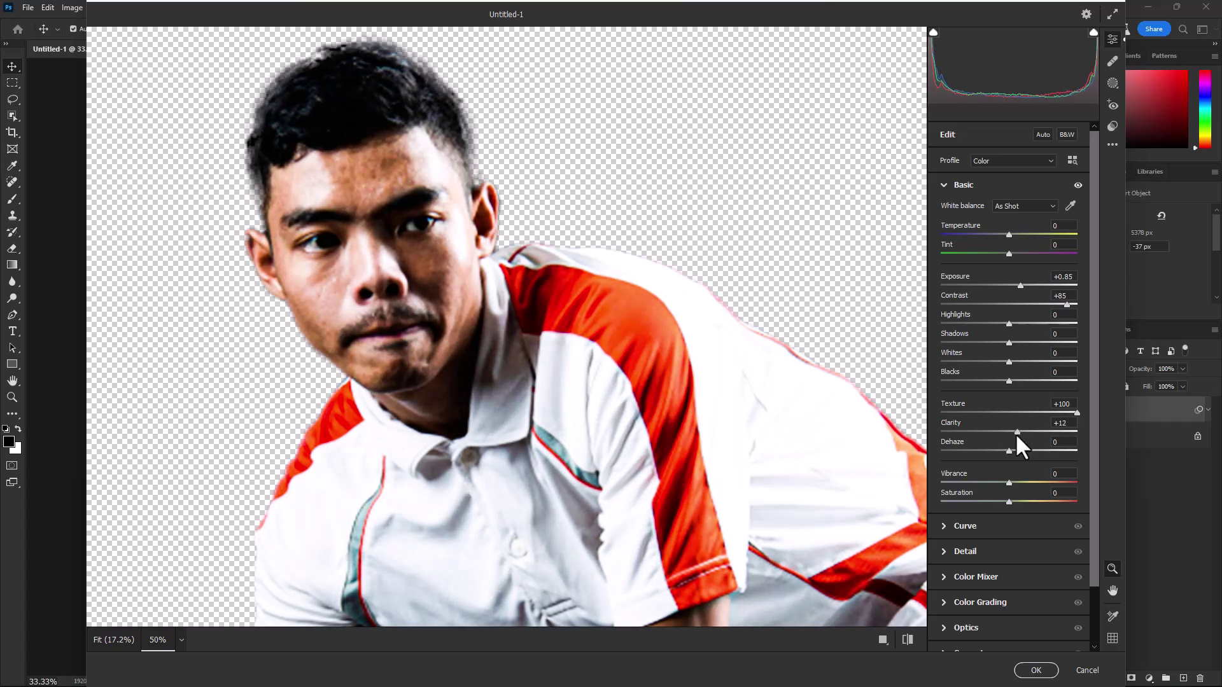
drag(1012, 449, 1025, 449)
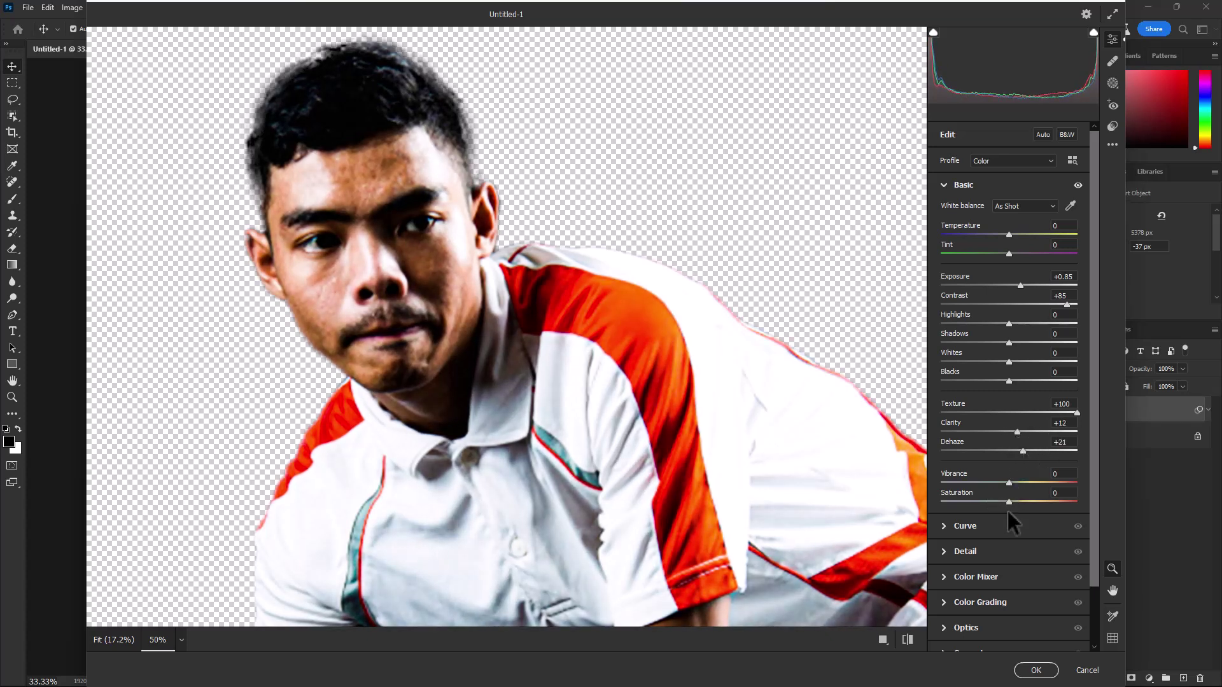
drag(1007, 506, 908, 509)
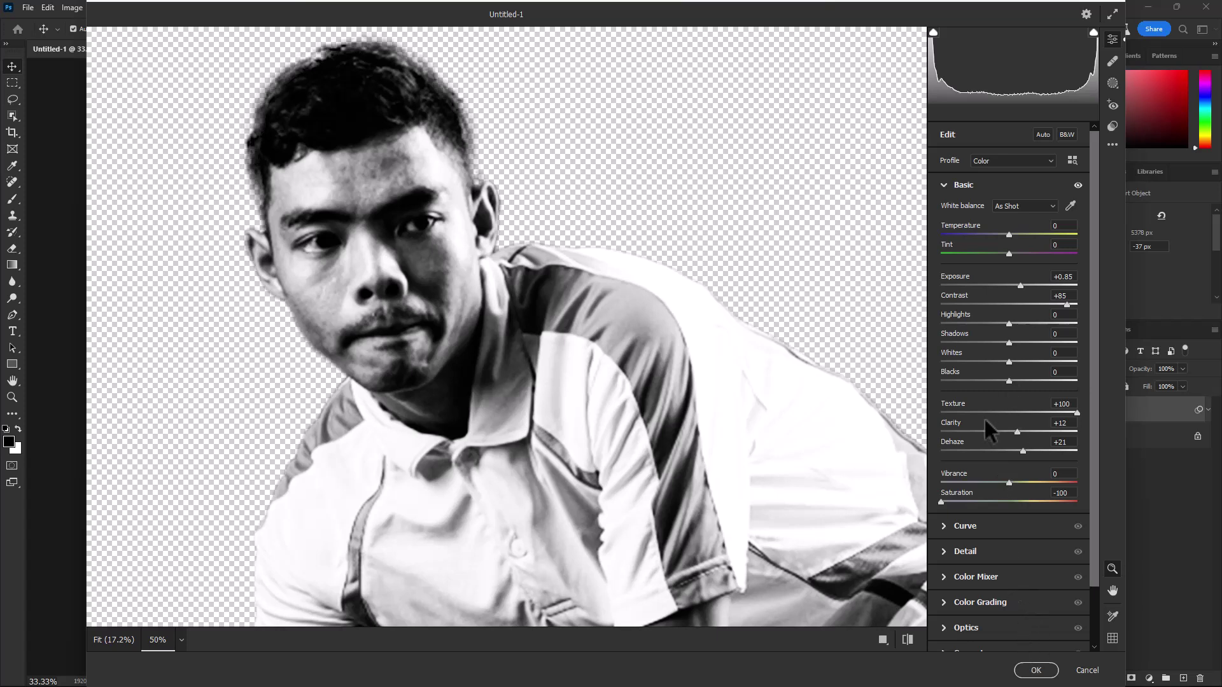
click(1036, 670)
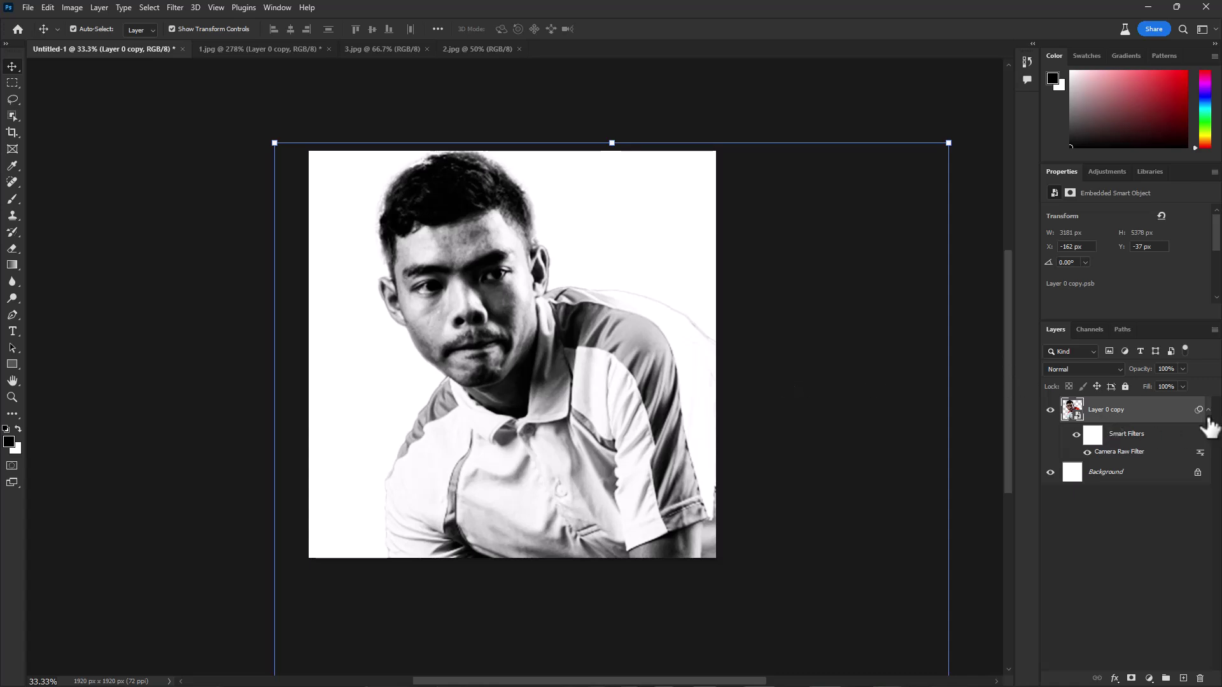
click(1208, 409)
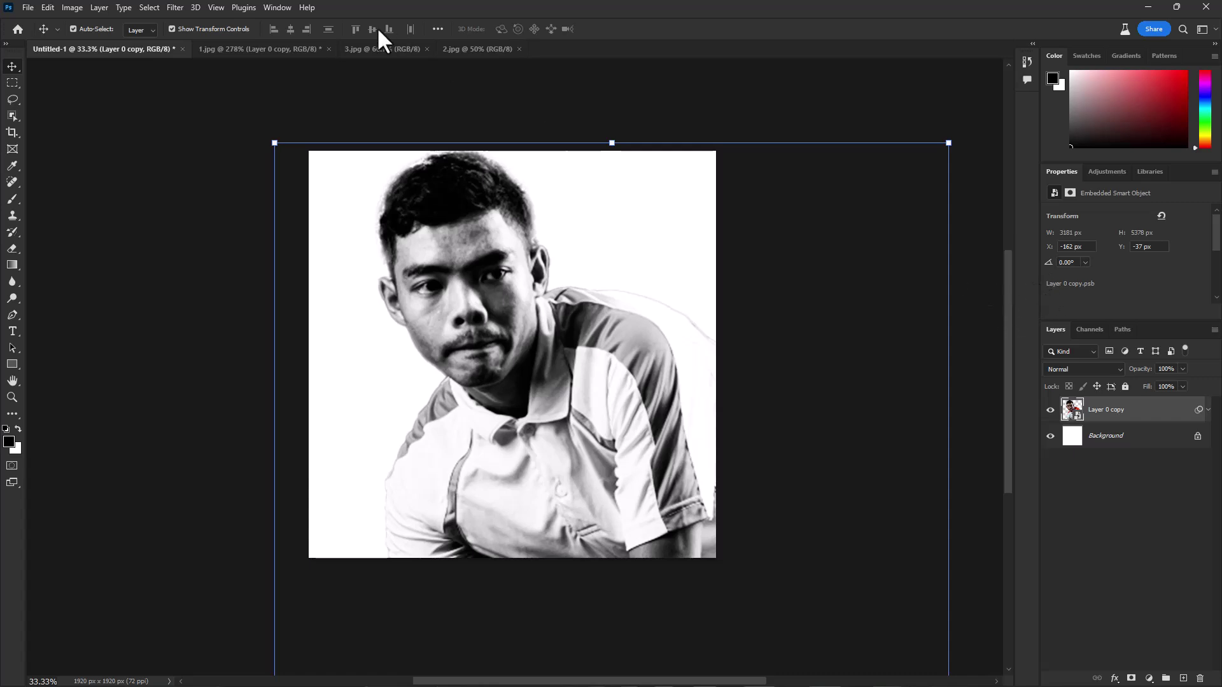
Step: Copy the stadium image from 2.jpg into the Untitled-1 document above the goalkeeper layer
click(380, 51)
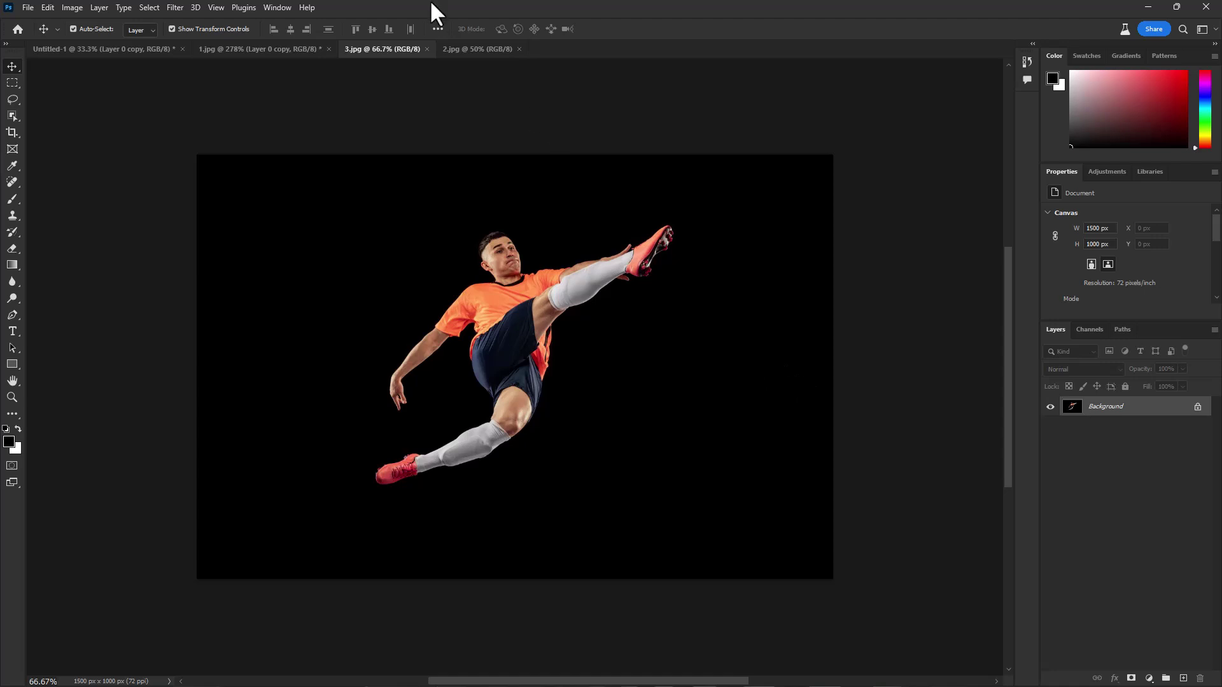
click(460, 49)
drag(587, 285, 613, 344)
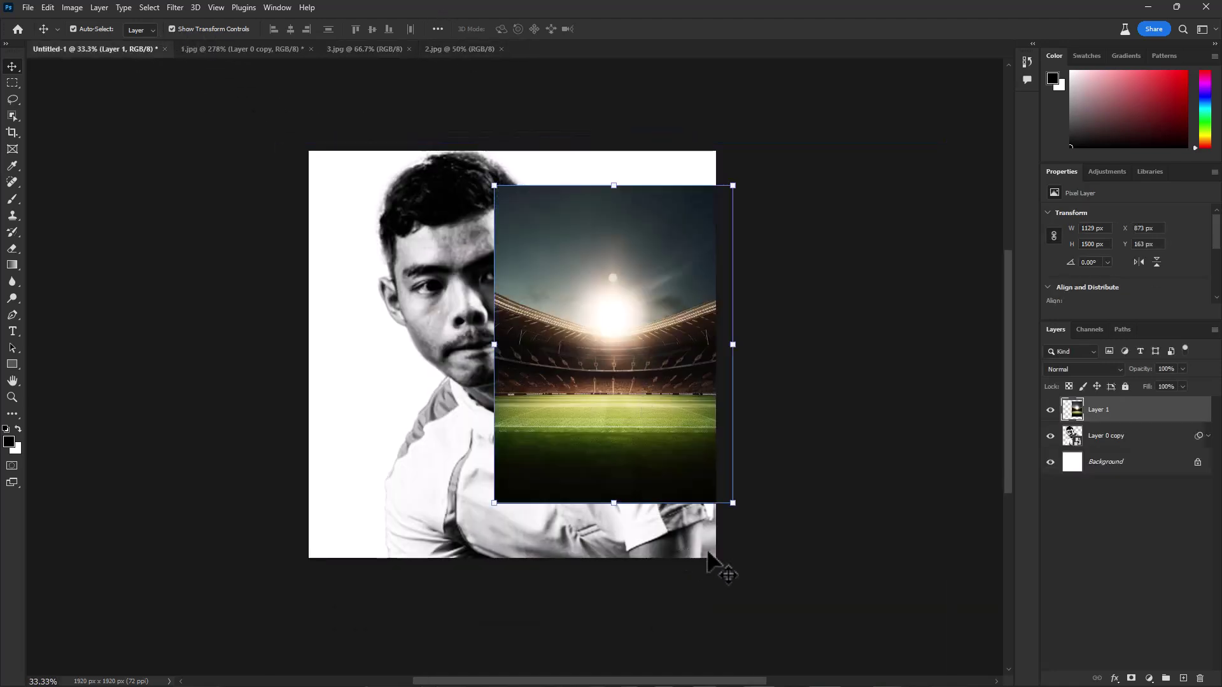
Step: Enlarge the stadium image to about 2370 × 3148 px at 74% layer opacity, positioning it to cover the canvas with the sun near the goalkeeper's head
drag(732, 503, 836, 639)
drag(493, 184, 434, 105)
drag(527, 290, 395, 266)
drag(1137, 371, 1124, 374)
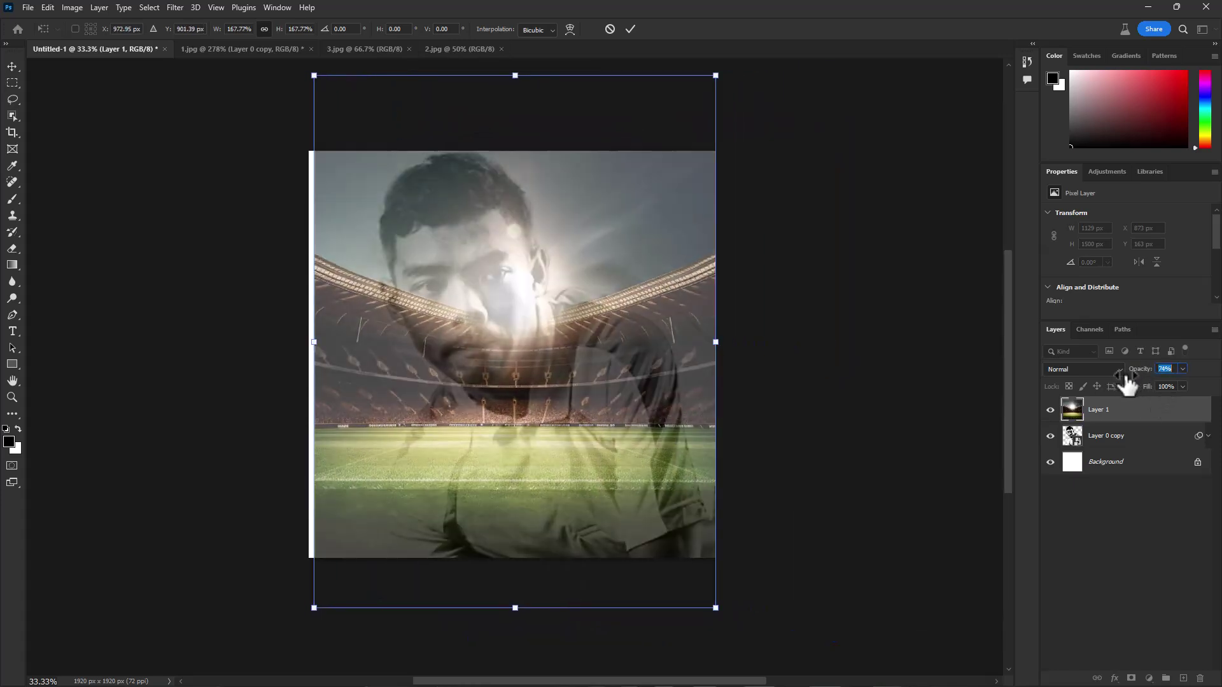
drag(515, 77, 463, 117)
scroll(514, 379, down, 1)
scroll(514, 377, down, 2)
drag(657, 356, 681, 360)
scroll(668, 407, down, 1)
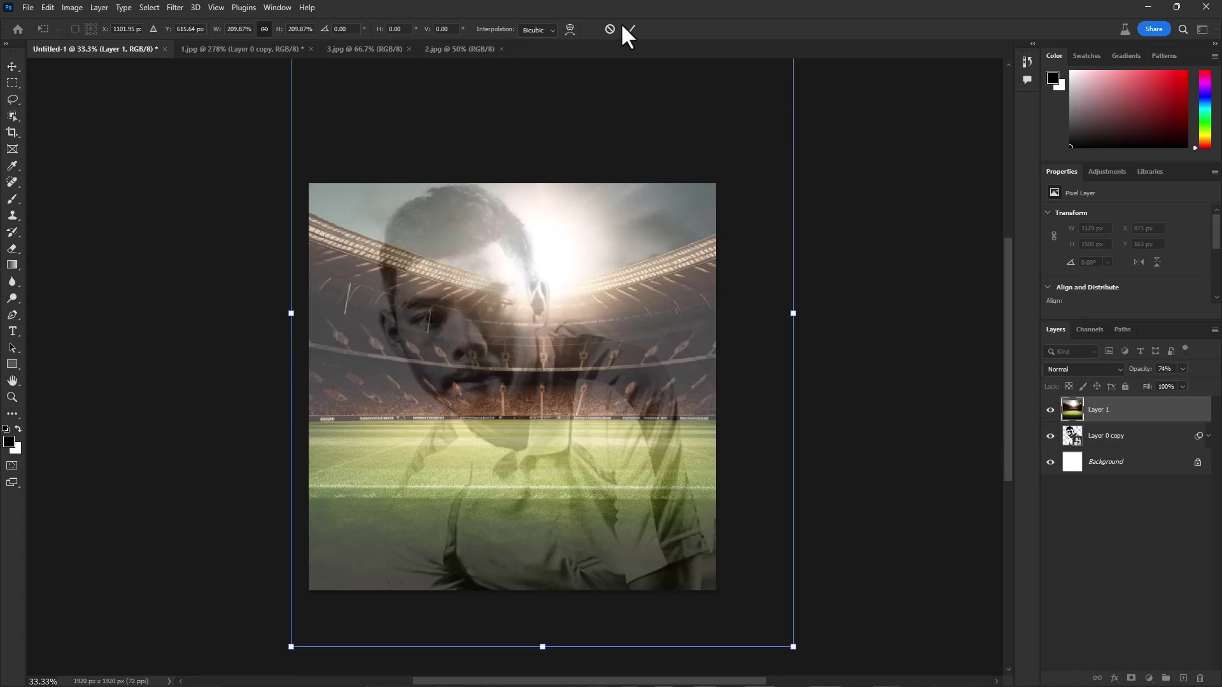
click(630, 29)
Step: Place the stadium layer at 100% opacity beneath the goalkeeper layer and move it to about X 43 px, Y -1000 px
drag(1140, 369, 1215, 377)
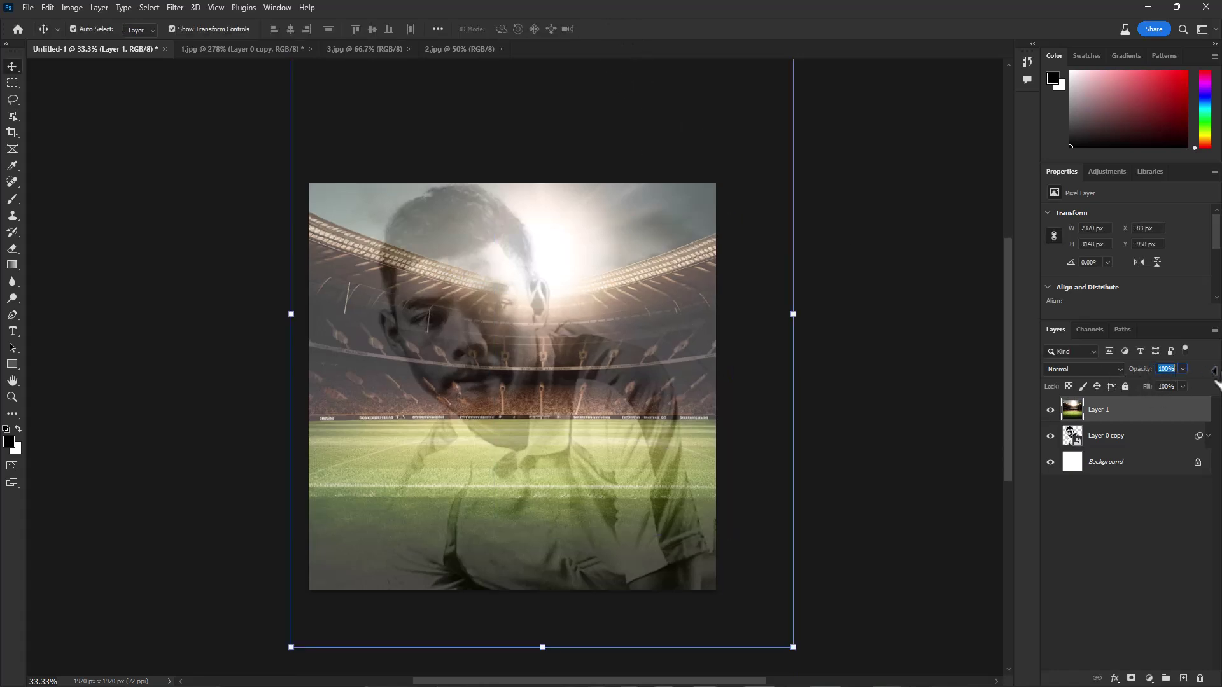
drag(1152, 415, 1166, 442)
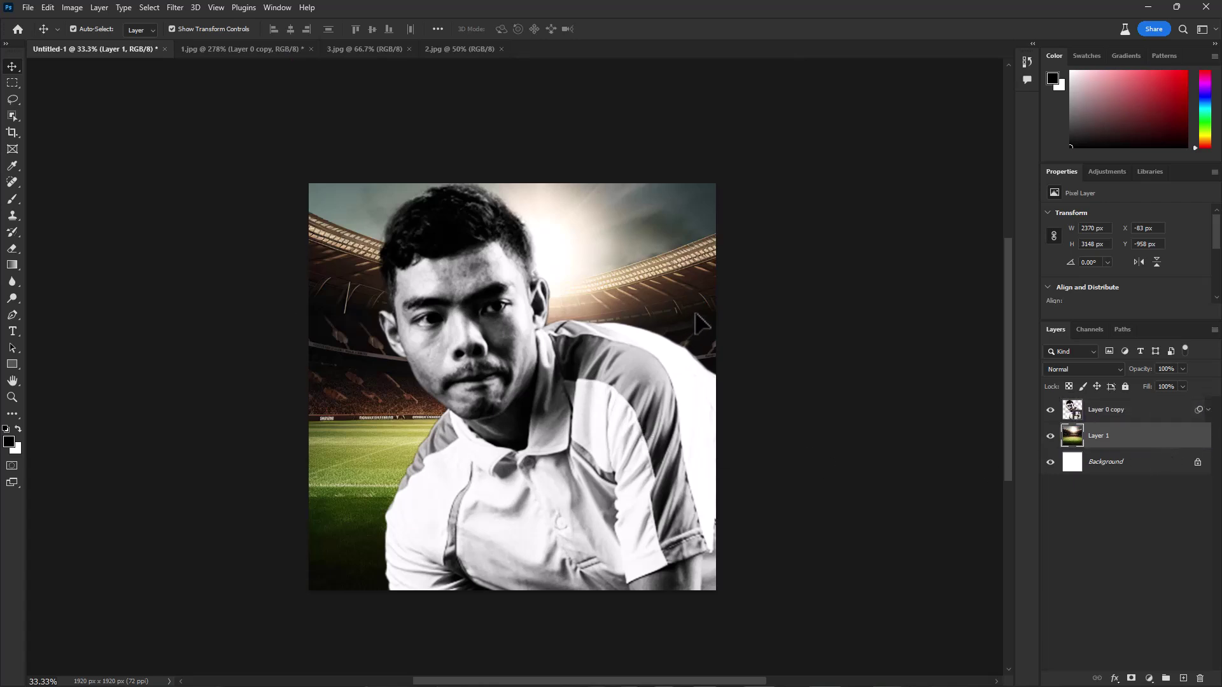
mouse_move(695, 313)
mouse_down()
mouse_move(689, 283)
mouse_move(712, 291)
mouse_move(719, 276)
mouse_move(717, 310)
mouse_up()
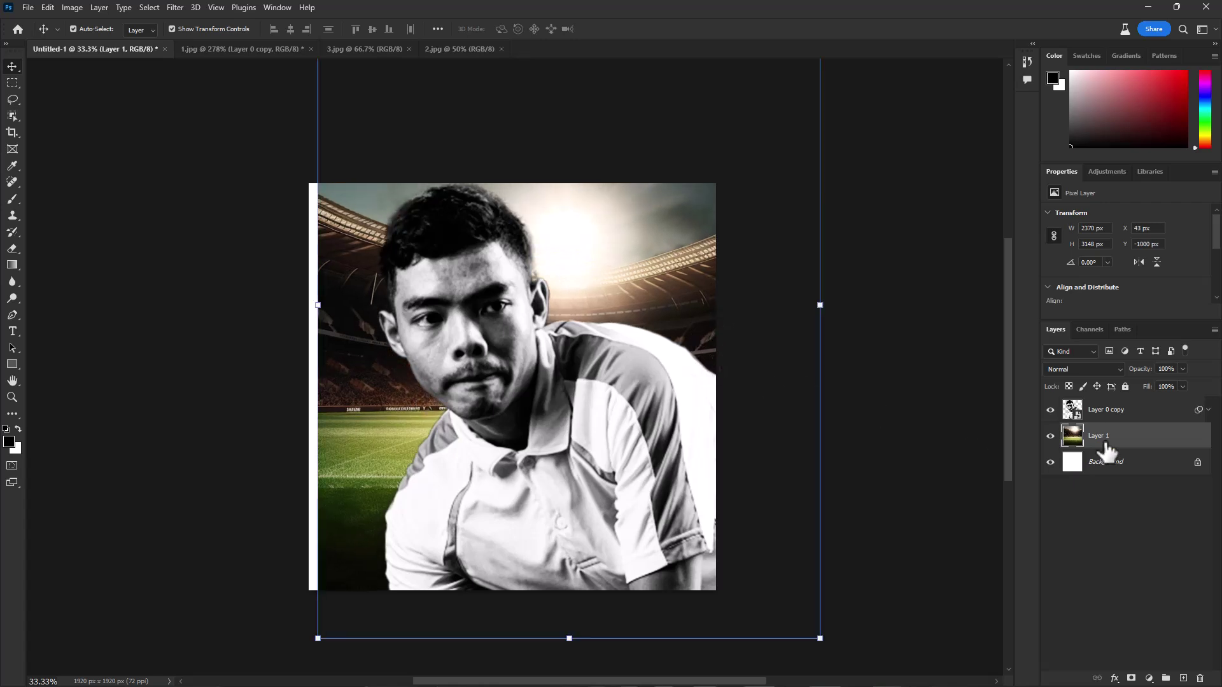
Step: Add a Black & White adjustment layer above the stadium layer and clip it to the stadium
click(1148, 678)
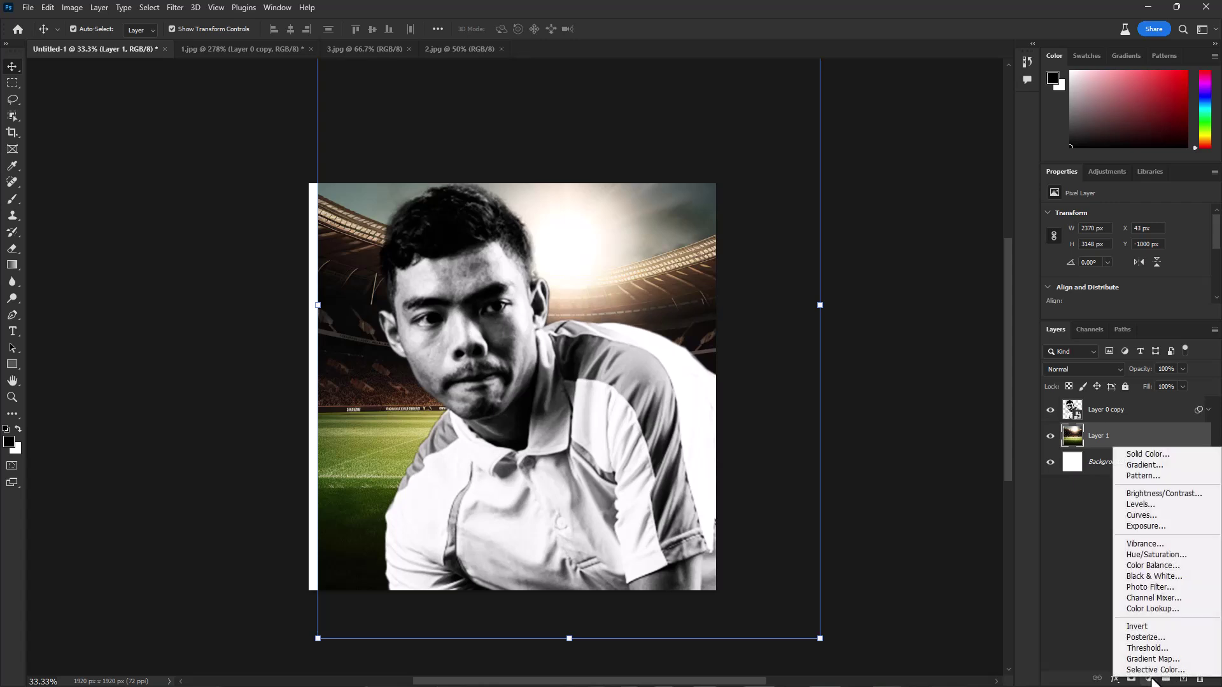
click(1157, 577)
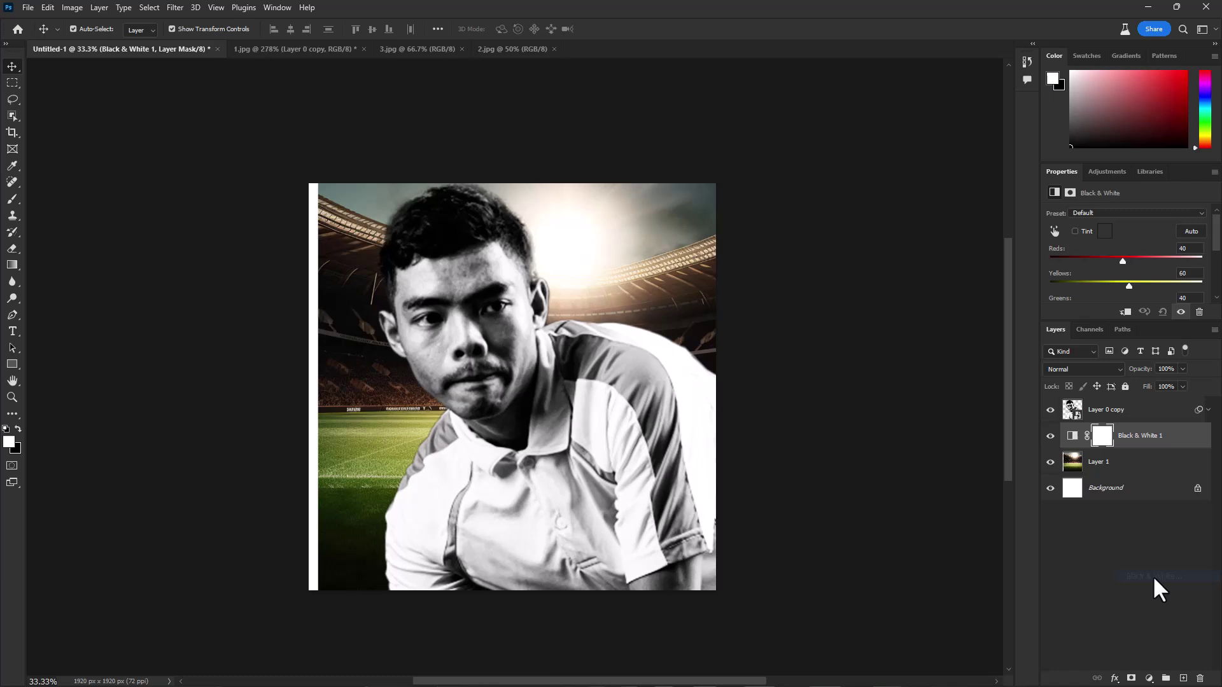
right_click(1144, 454)
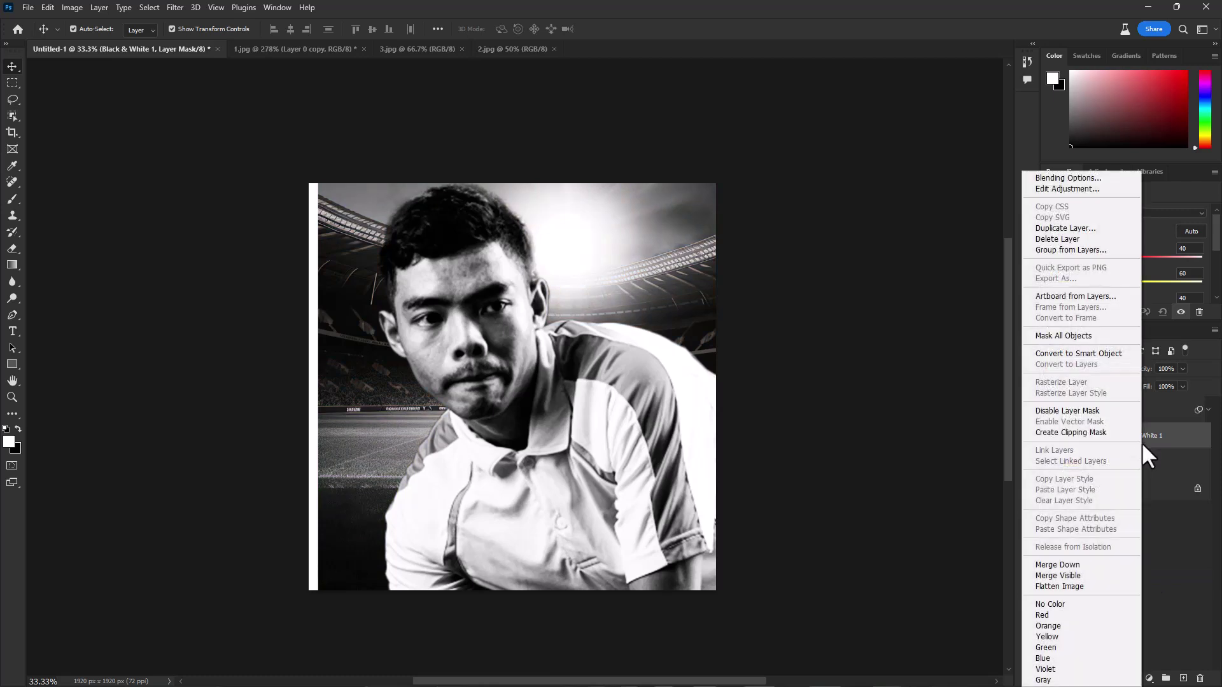
click(1068, 432)
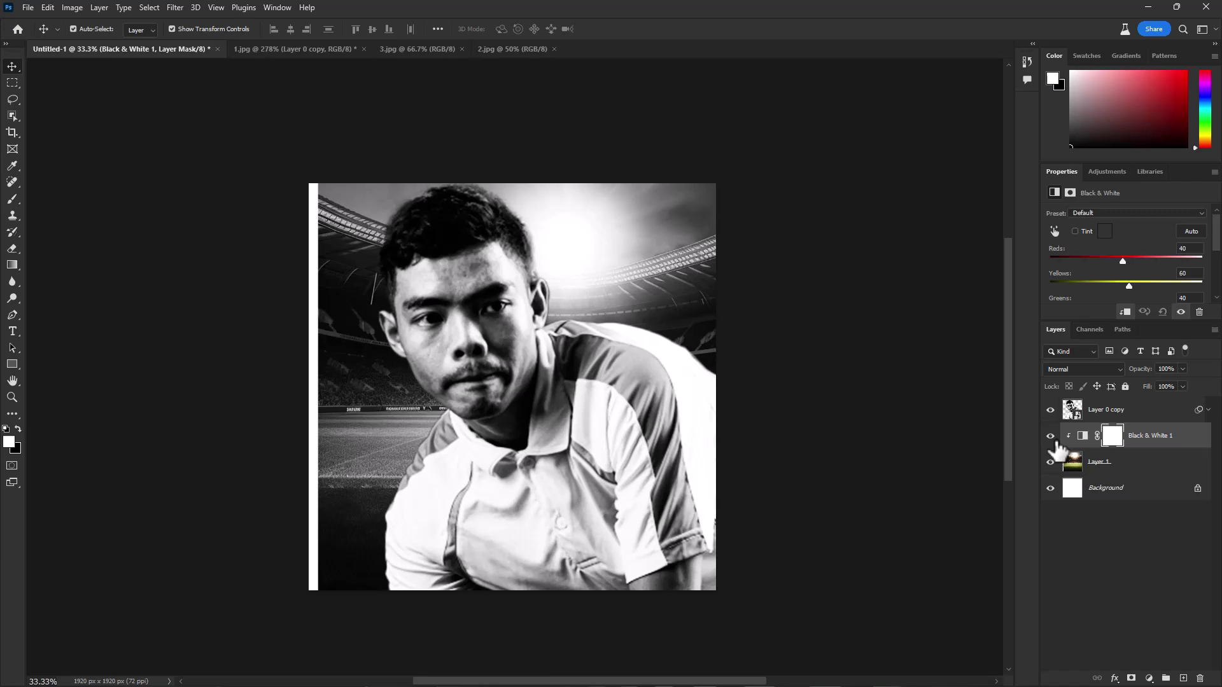
Step: Add a layer mask to the stadium layer and ready the Brush tool with an enlarged tip for masking
click(1136, 462)
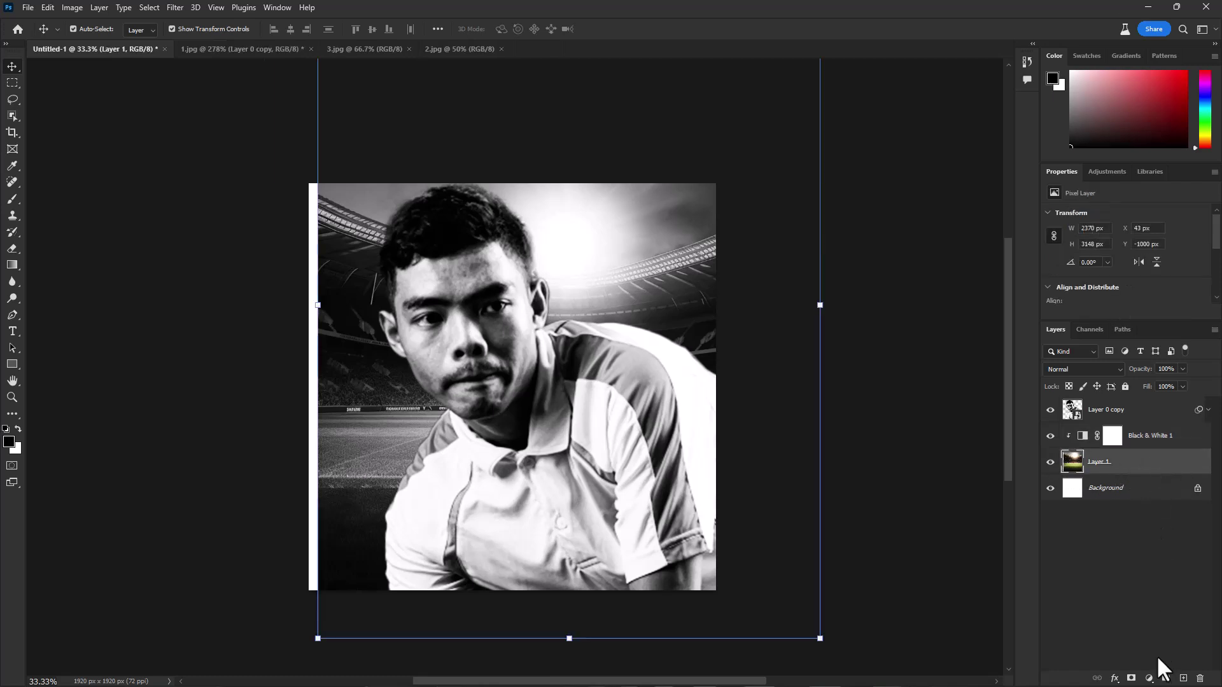
click(1131, 678)
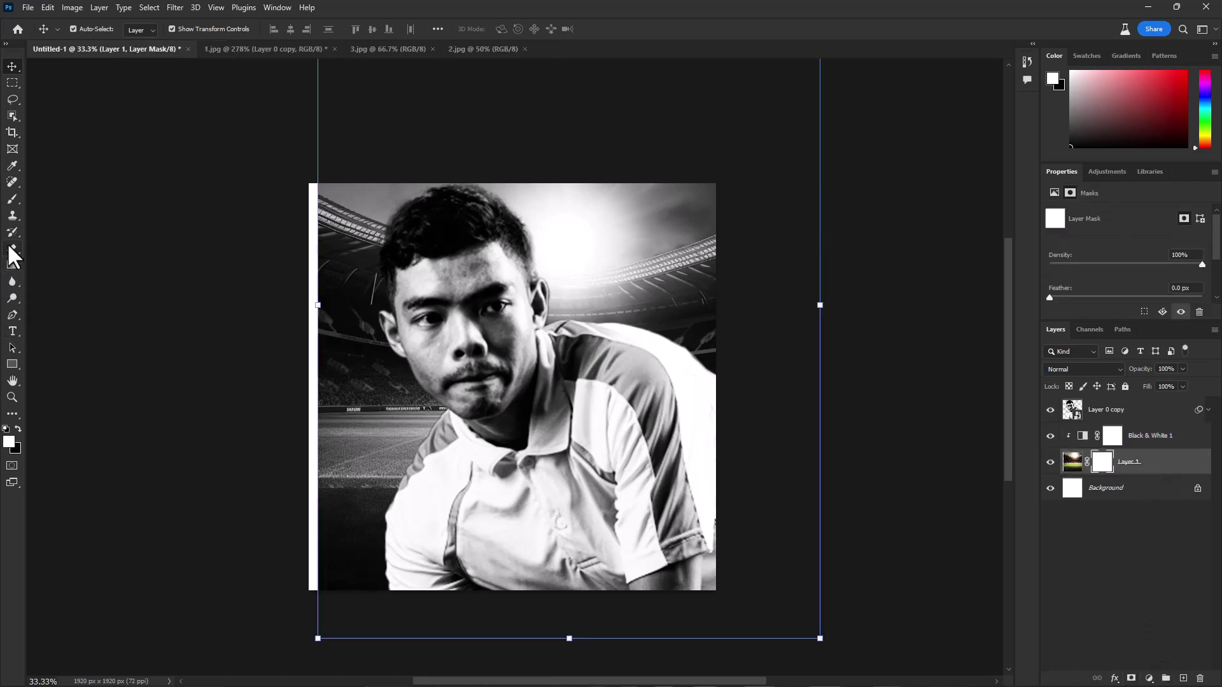
click(12, 199)
click(51, 203)
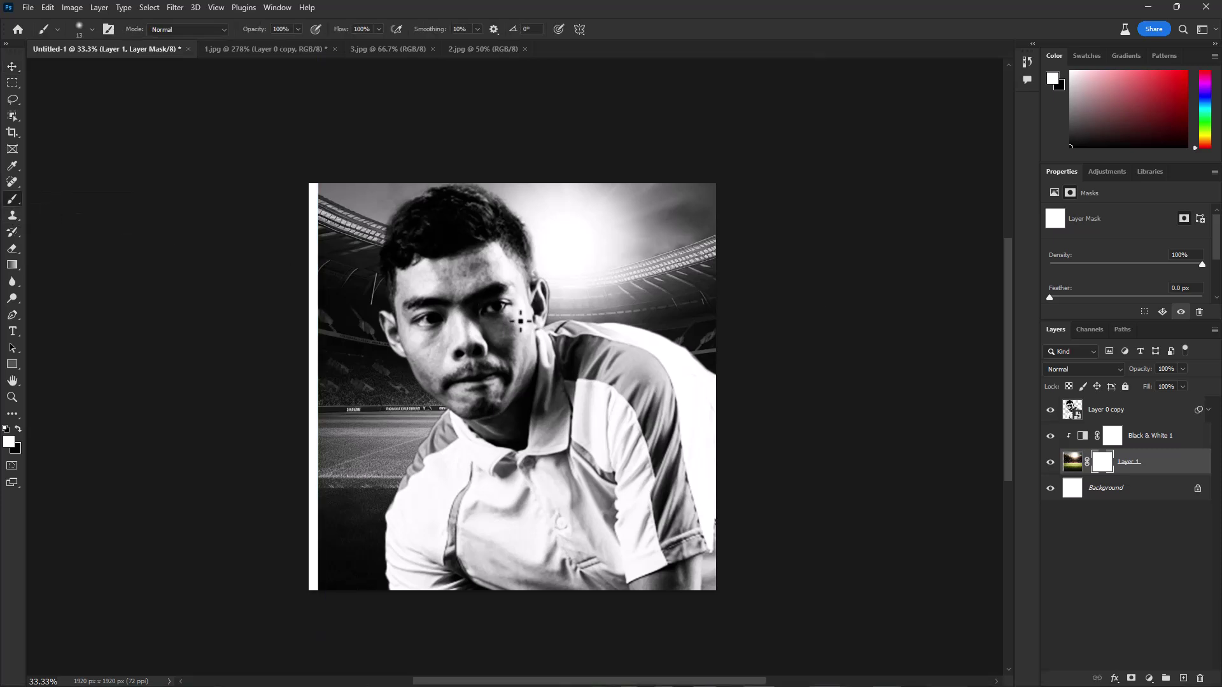
alt+right_click(495, 312)
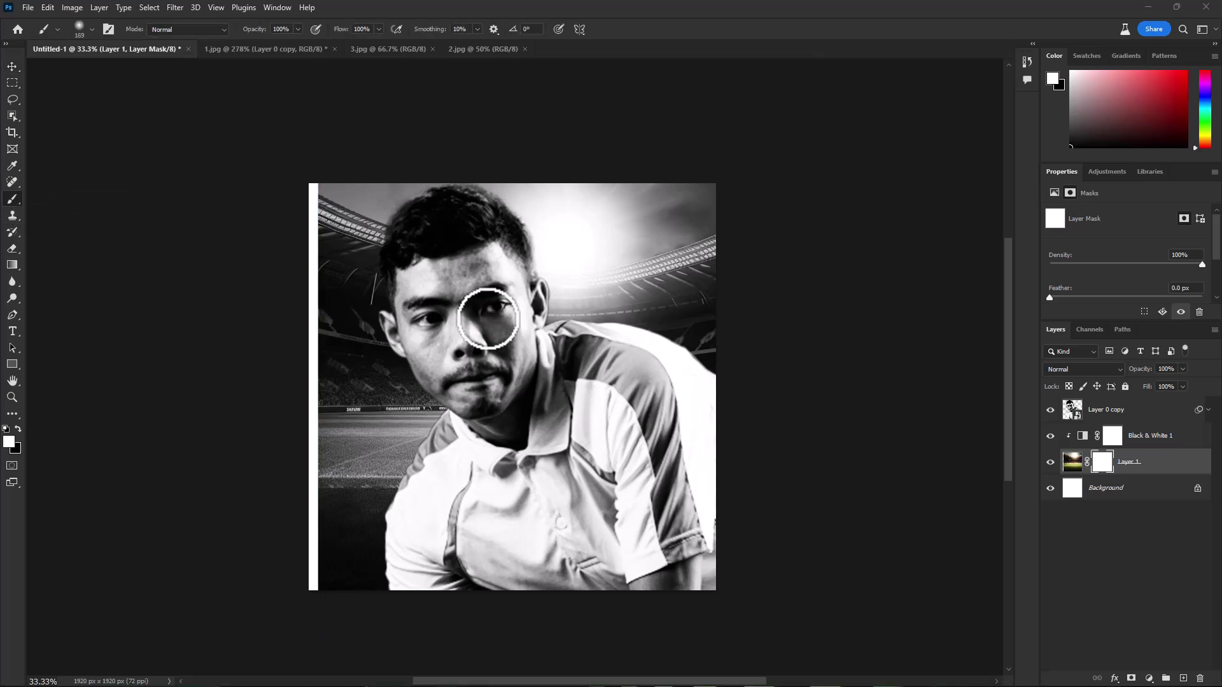
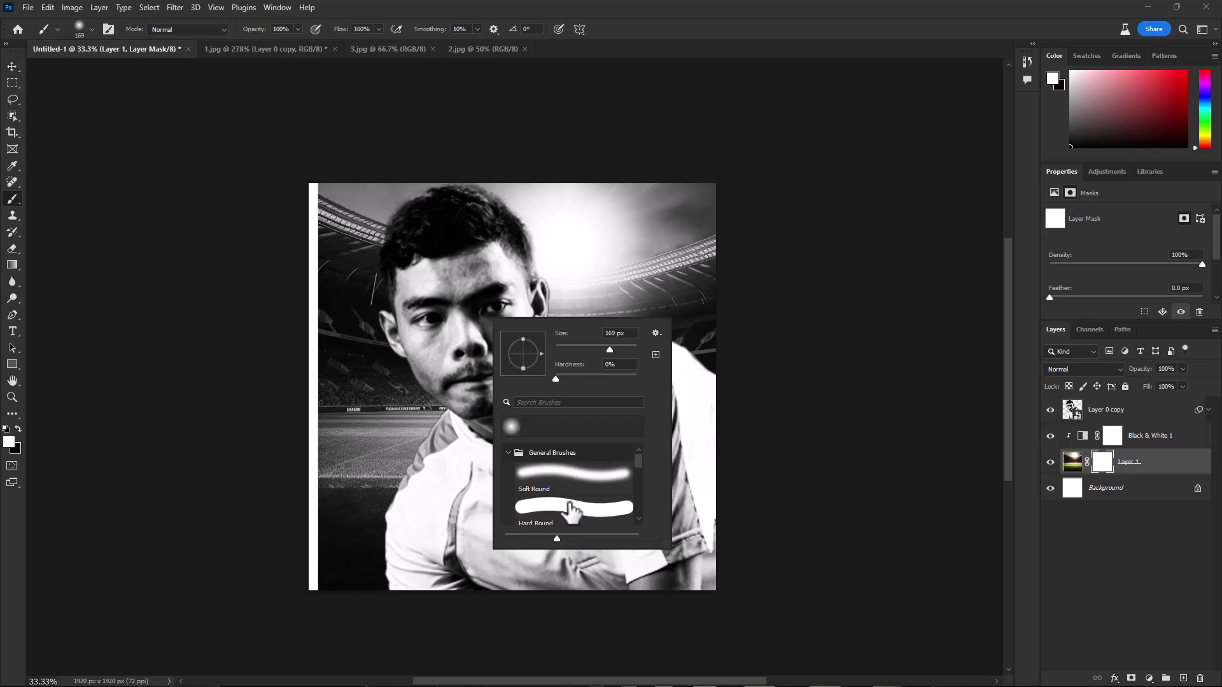
Step: Paint black on the stadium's layer mask with an enlarged Hard Round brush to hide the stadium left of the goalkeeper
double_click(566, 508)
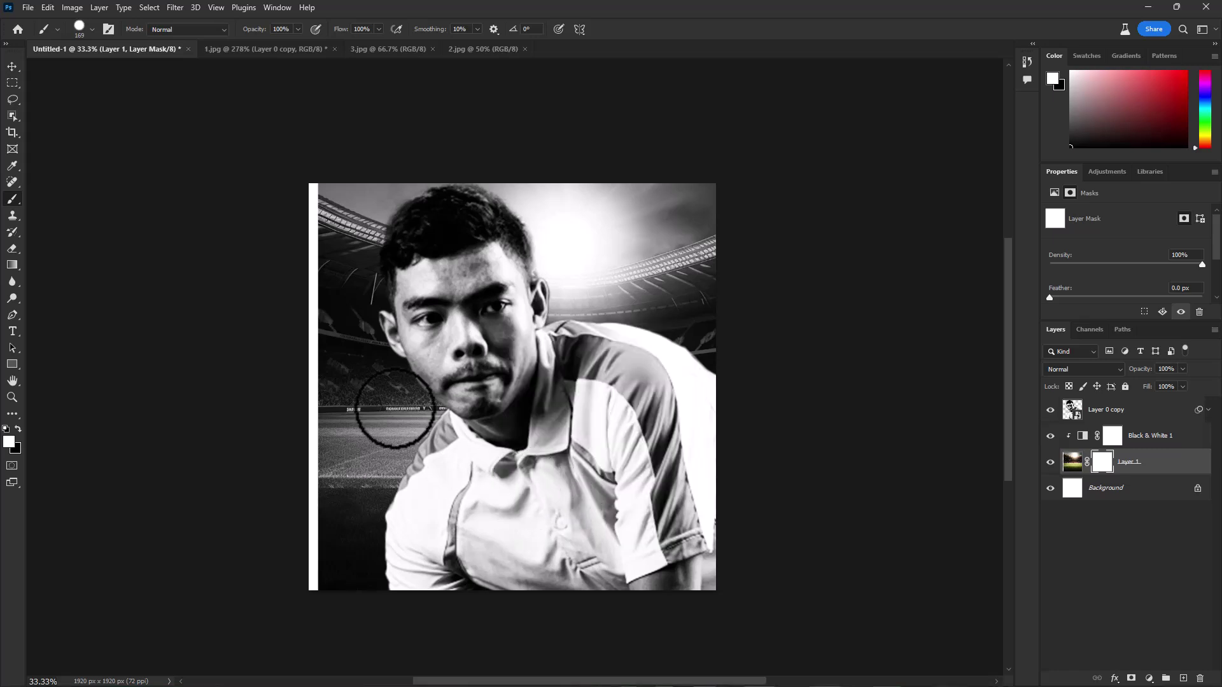
drag(395, 316, 438, 326)
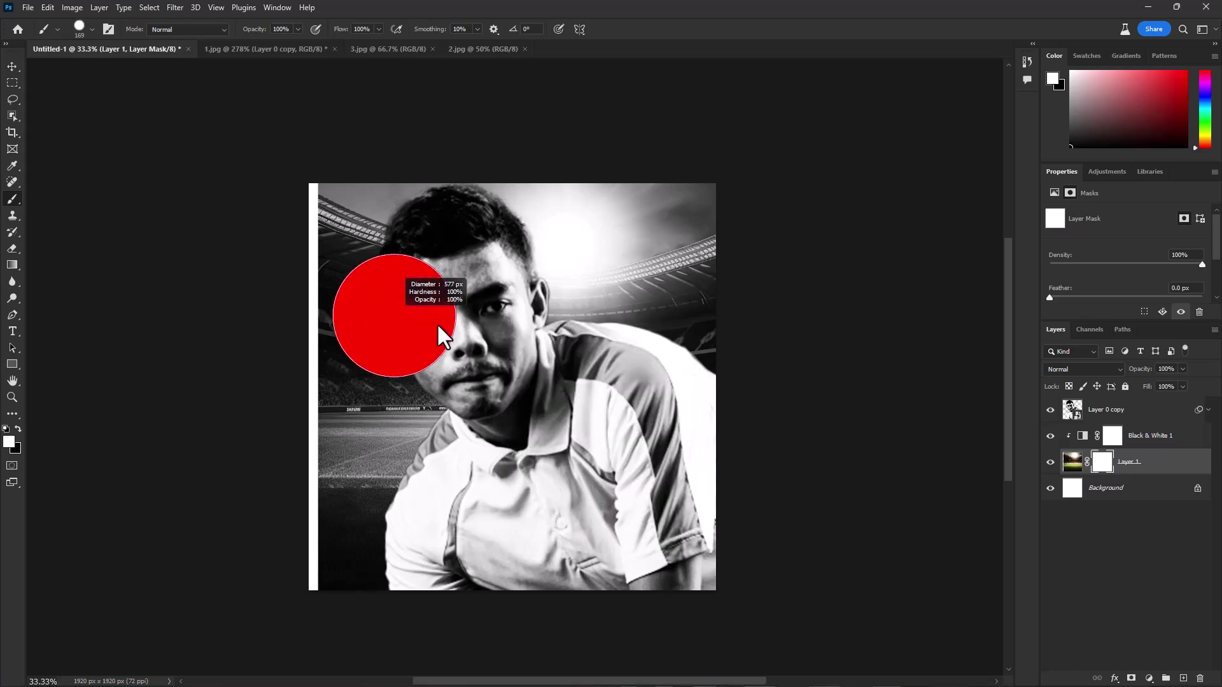
click(18, 428)
drag(362, 275, 350, 274)
mouse_move(353, 300)
mouse_down()
mouse_move(379, 184)
mouse_move(398, 194)
mouse_up()
mouse_move(344, 366)
mouse_down()
mouse_move(357, 521)
mouse_move(395, 498)
mouse_up()
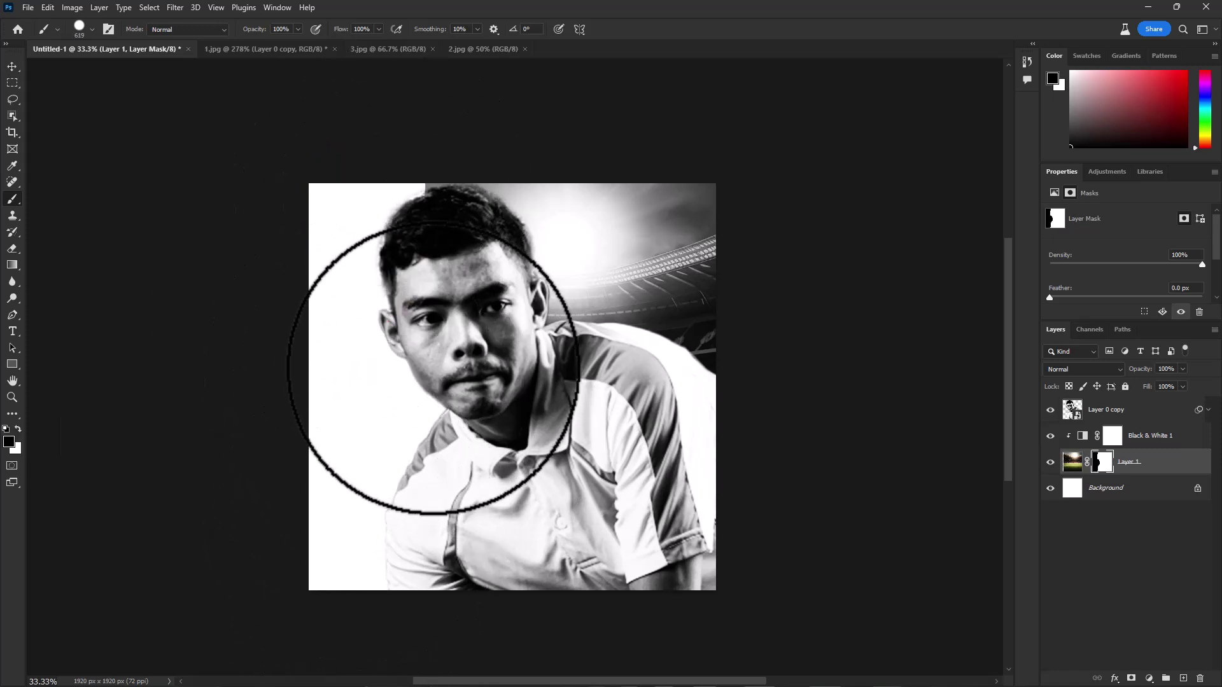
Step: Fade the stadium's upper area behind and above the goalkeeper's head by painting its mask with a large Soft Round brush
right_click(423, 357)
double_click(461, 444)
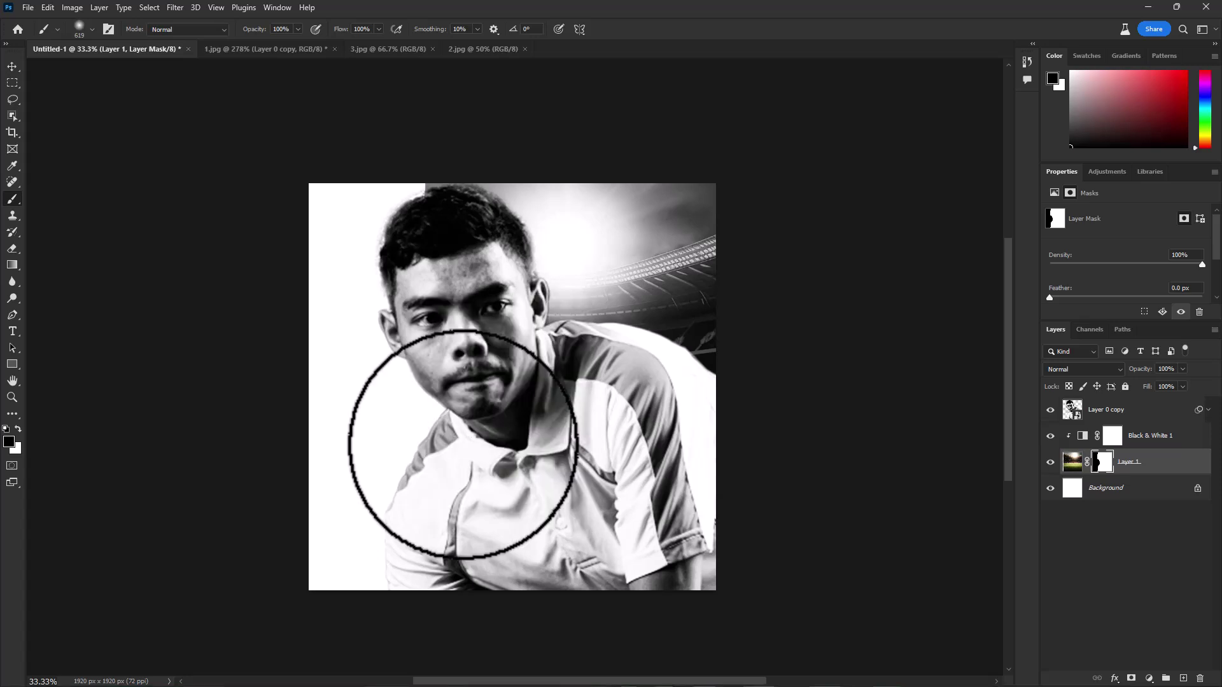
drag(436, 182, 452, 185)
drag(412, 176, 525, 151)
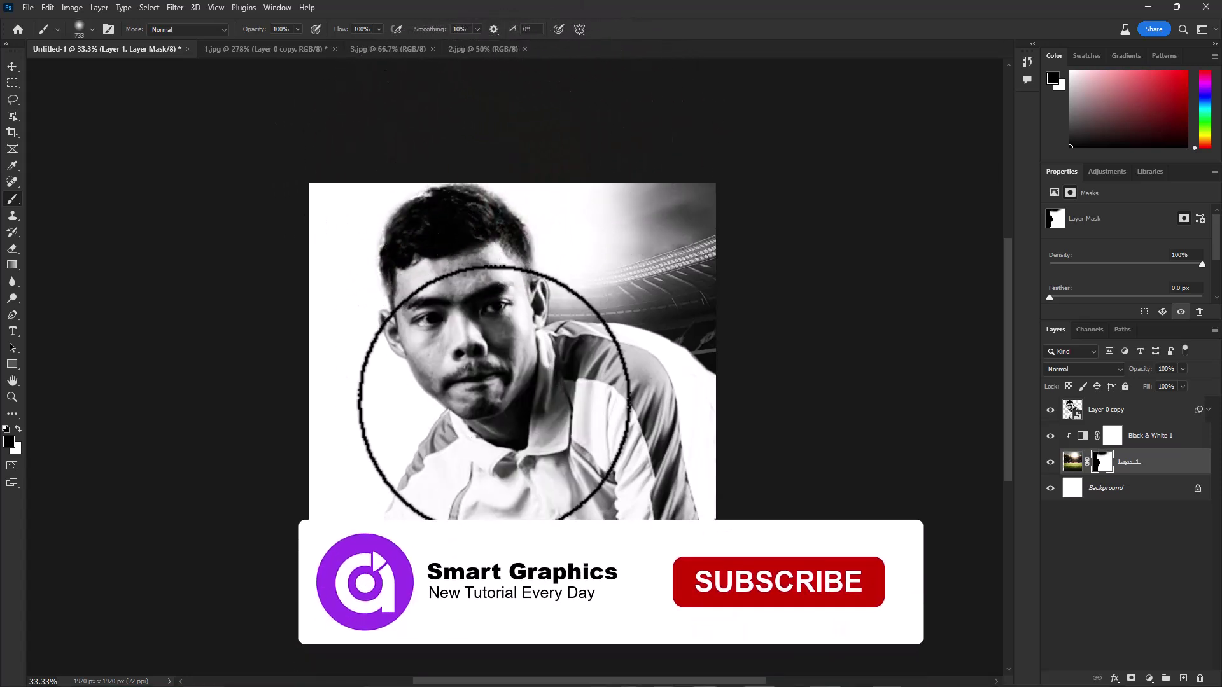
Step: Add a layer mask to the goalkeeper layer and paint out his right-hand shoulder, arm and torso with a soft black brush
click(1139, 411)
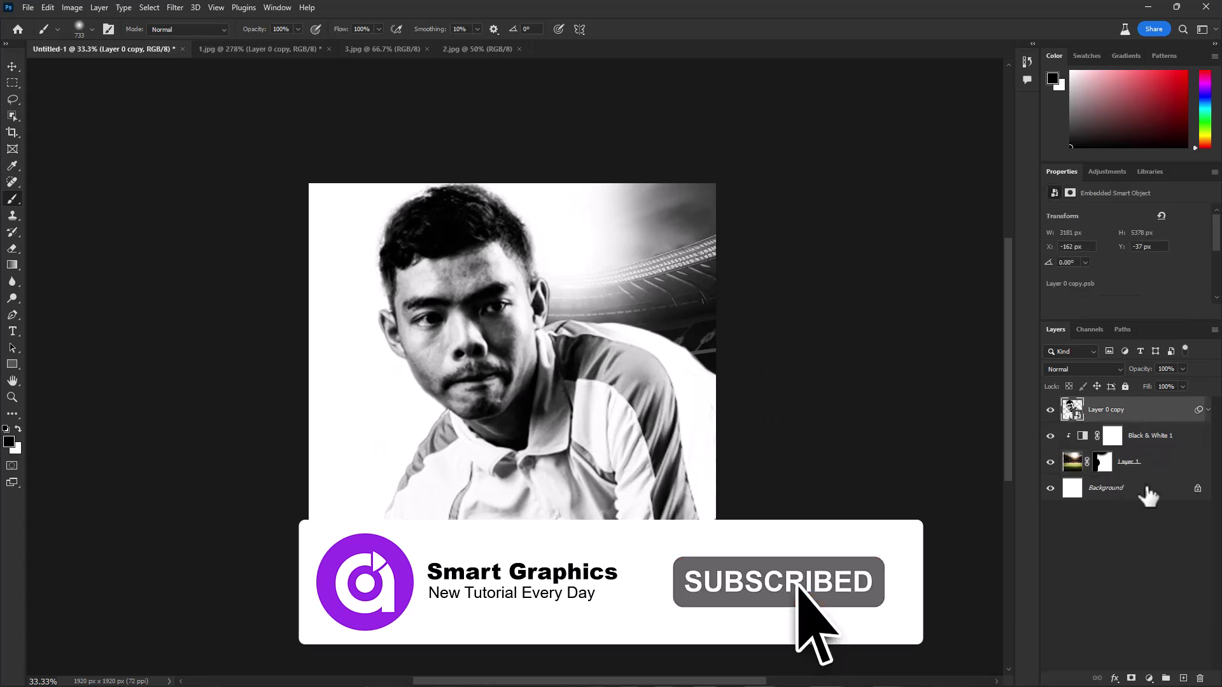
click(1131, 678)
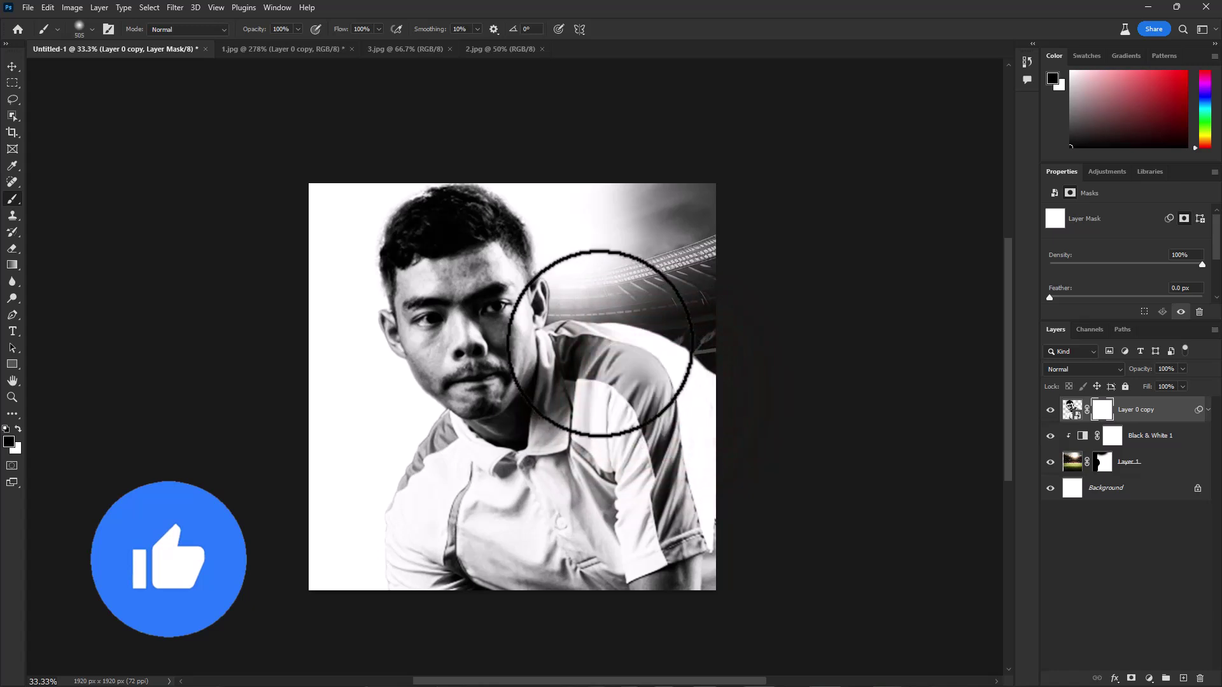
click(638, 366)
mouse_move(638, 366)
mouse_down()
mouse_move(663, 414)
mouse_move(676, 360)
mouse_move(698, 383)
mouse_move(582, 334)
mouse_move(644, 359)
mouse_move(700, 436)
mouse_up()
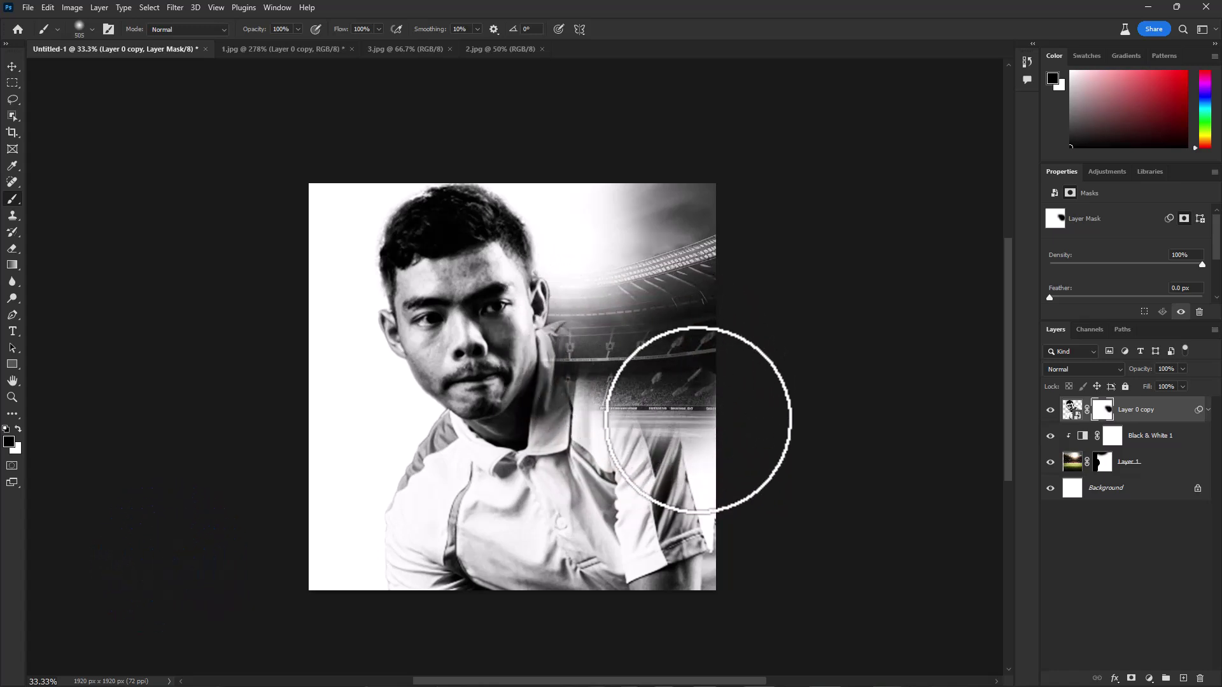
mouse_move(699, 529)
mouse_down()
mouse_move(663, 448)
mouse_move(629, 412)
mouse_move(639, 495)
mouse_move(621, 471)
mouse_move(592, 357)
mouse_move(573, 493)
mouse_move(586, 468)
mouse_move(565, 532)
mouse_move(595, 553)
mouse_move(673, 552)
mouse_move(663, 570)
mouse_move(700, 568)
mouse_move(565, 441)
mouse_move(661, 553)
mouse_move(716, 570)
mouse_move(680, 550)
mouse_move(559, 346)
mouse_up()
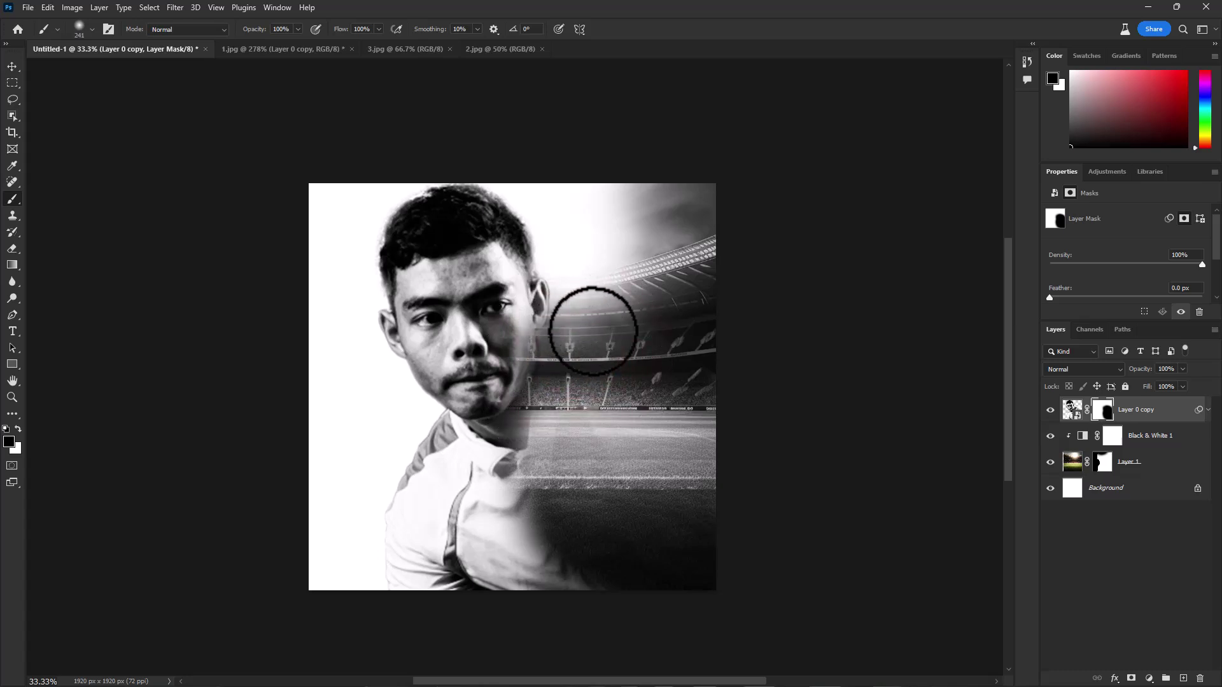
mouse_move(572, 436)
mouse_down()
mouse_move(522, 461)
mouse_move(519, 503)
mouse_move(517, 480)
mouse_move(495, 495)
mouse_move(500, 448)
mouse_move(469, 489)
mouse_move(474, 533)
mouse_move(491, 510)
mouse_move(482, 494)
mouse_move(451, 601)
mouse_move(532, 569)
mouse_move(506, 601)
mouse_move(600, 581)
mouse_move(570, 543)
mouse_move(491, 562)
mouse_move(491, 548)
mouse_move(517, 548)
mouse_up()
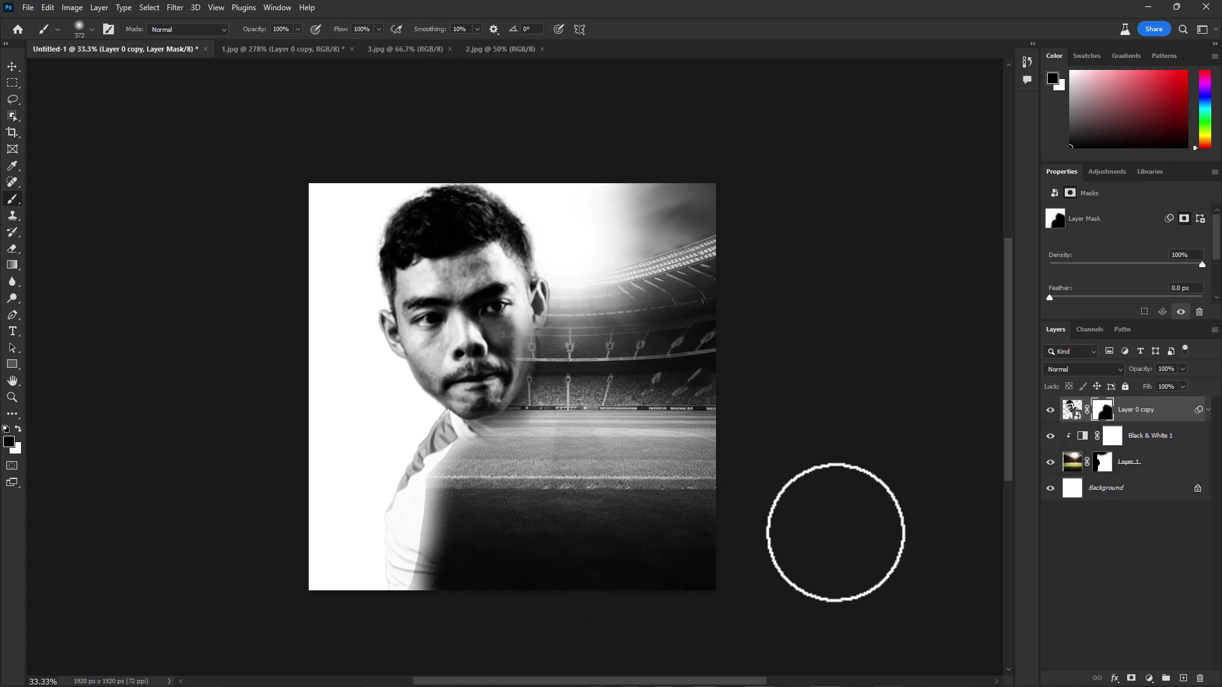
Step: Paint white on the stadium's layer mask with a smaller soft brush to restore the stadium along the goalkeeper's lower torso edge
click(1117, 464)
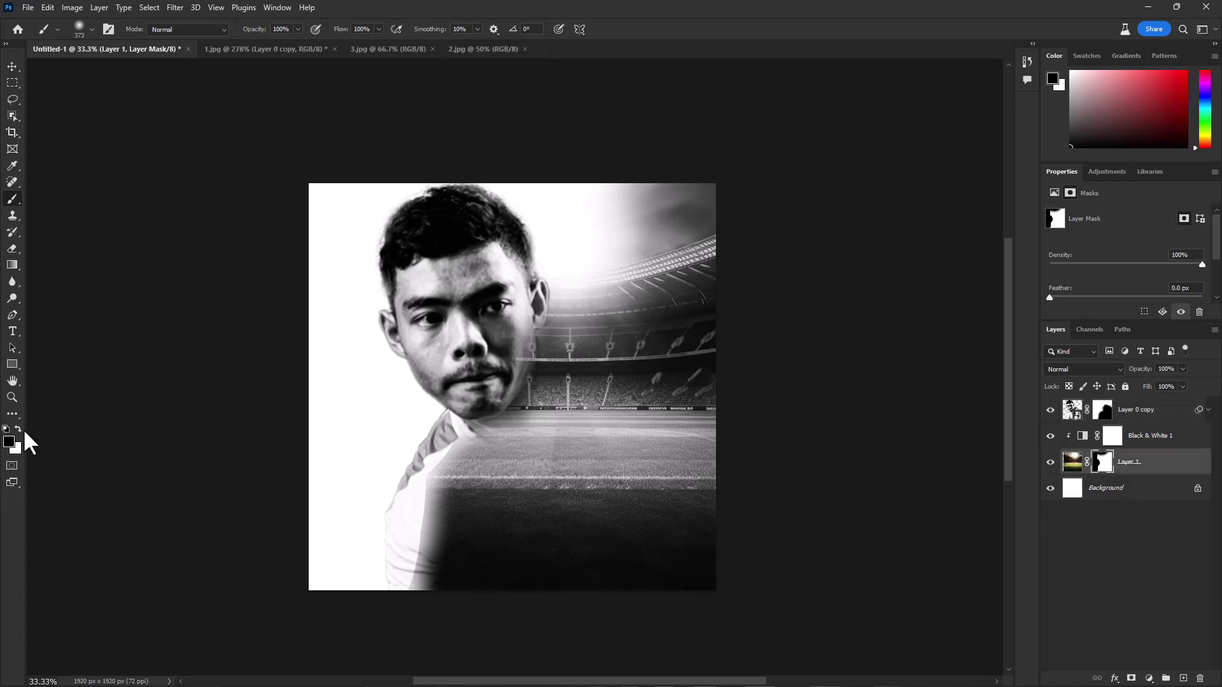
alt+right_click(380, 510)
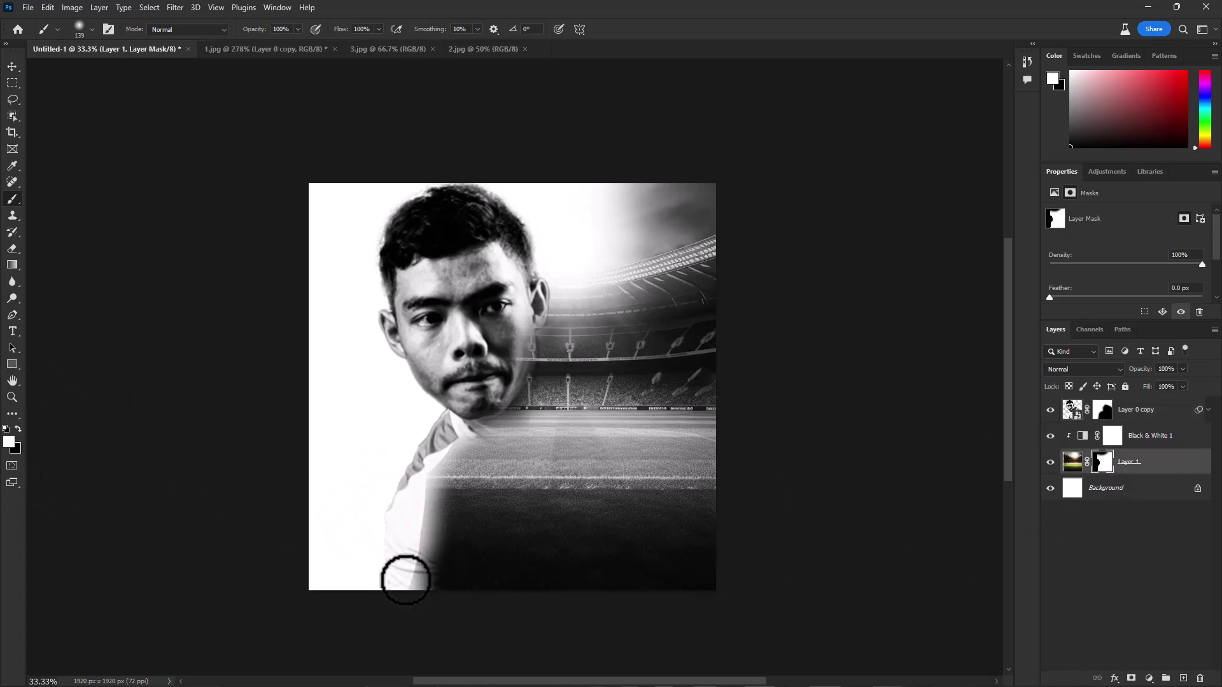
mouse_move(406, 580)
mouse_down()
mouse_move(415, 485)
mouse_move(421, 519)
mouse_move(426, 475)
mouse_move(461, 440)
mouse_move(420, 515)
mouse_move(417, 587)
mouse_up()
alt+right_click(435, 582)
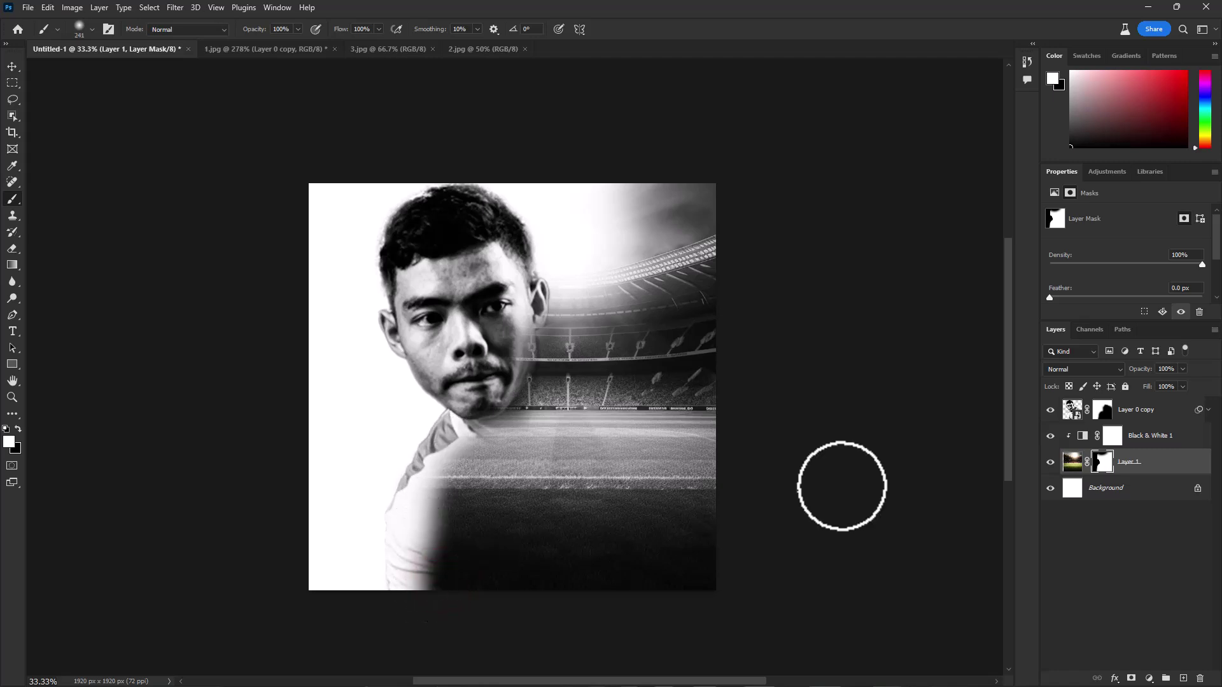
Step: Hide more of the goalkeeper's lower torso by painting black on his layer mask with a soft 277 px brush
click(1102, 418)
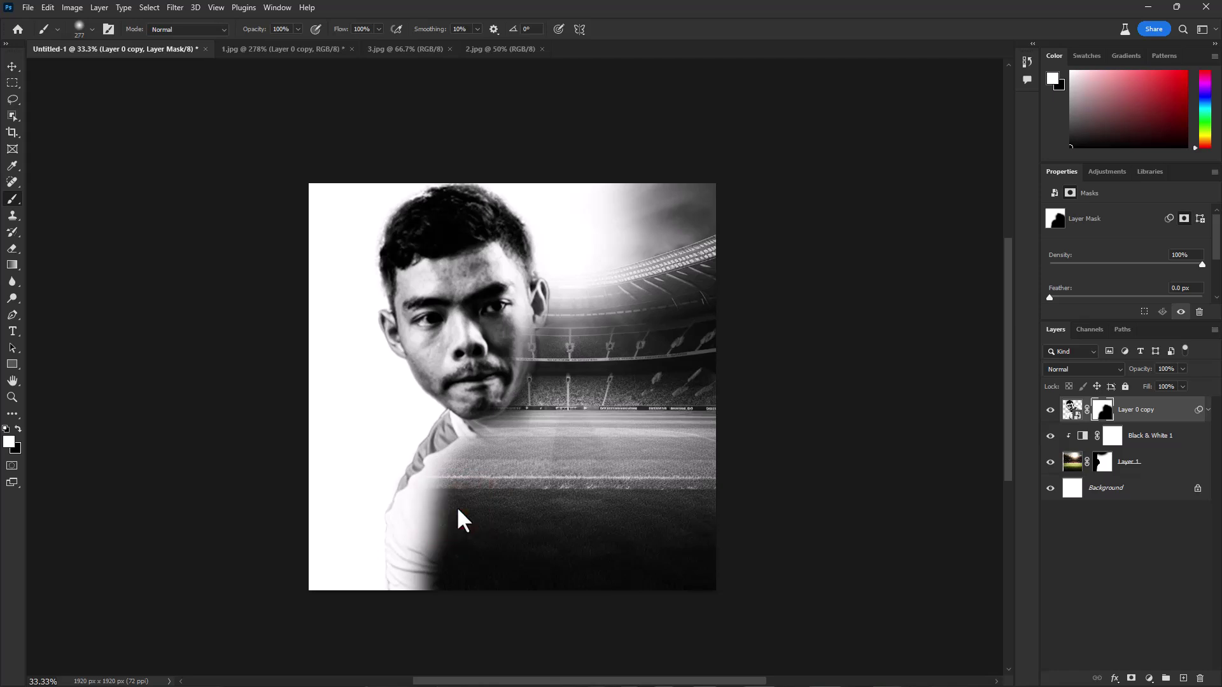
key(bracketright)
key(x)
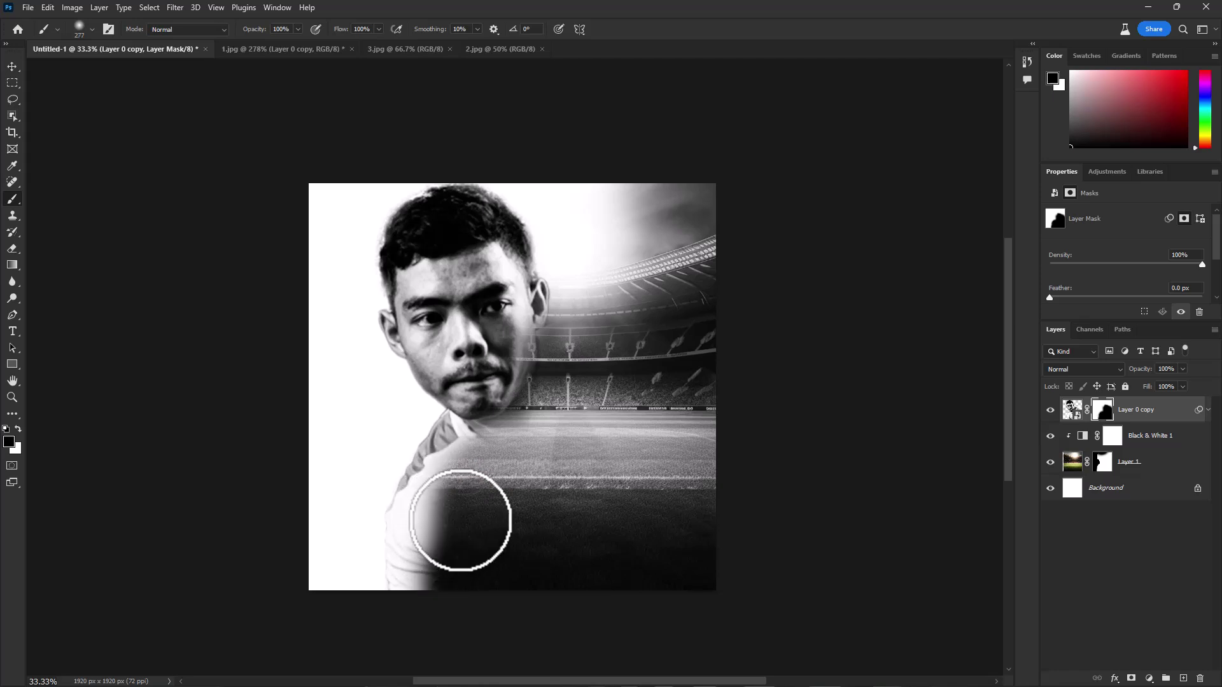
mouse_move(464, 518)
mouse_down()
mouse_move(440, 534)
mouse_move(446, 596)
mouse_up()
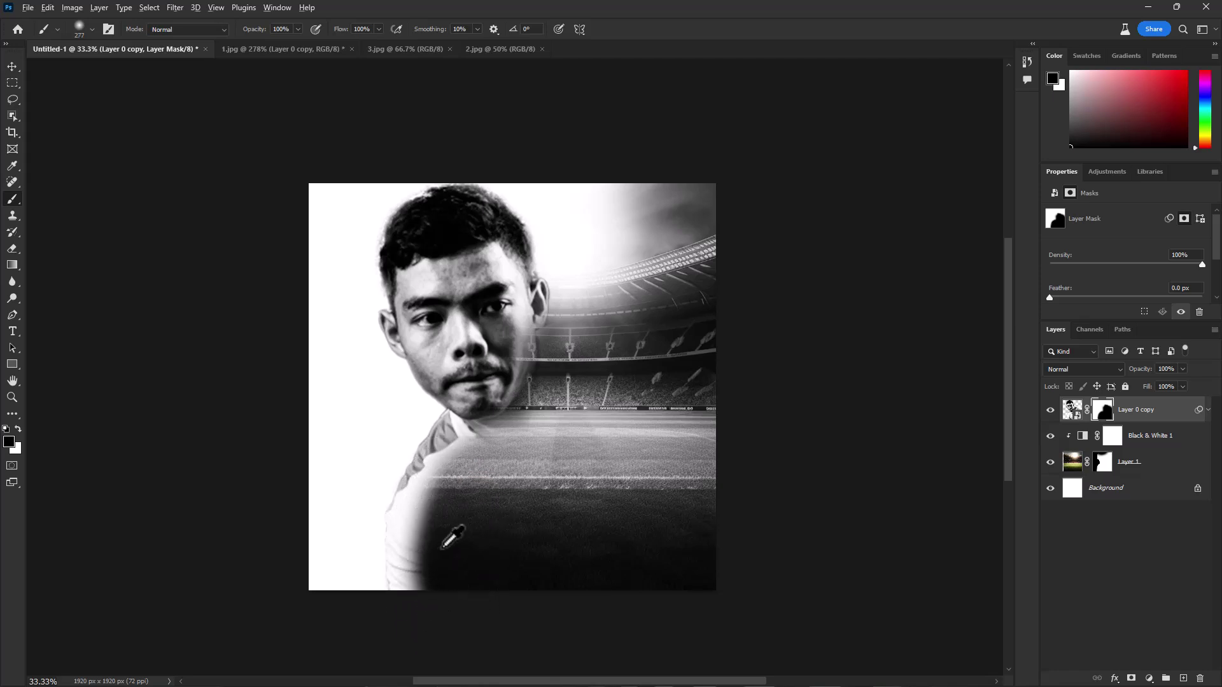
Step: Soften the goalkeeper's lower torso edge on his layer mask using a 313 px brush at 69% opacity
drag(247, 31, 248, 32)
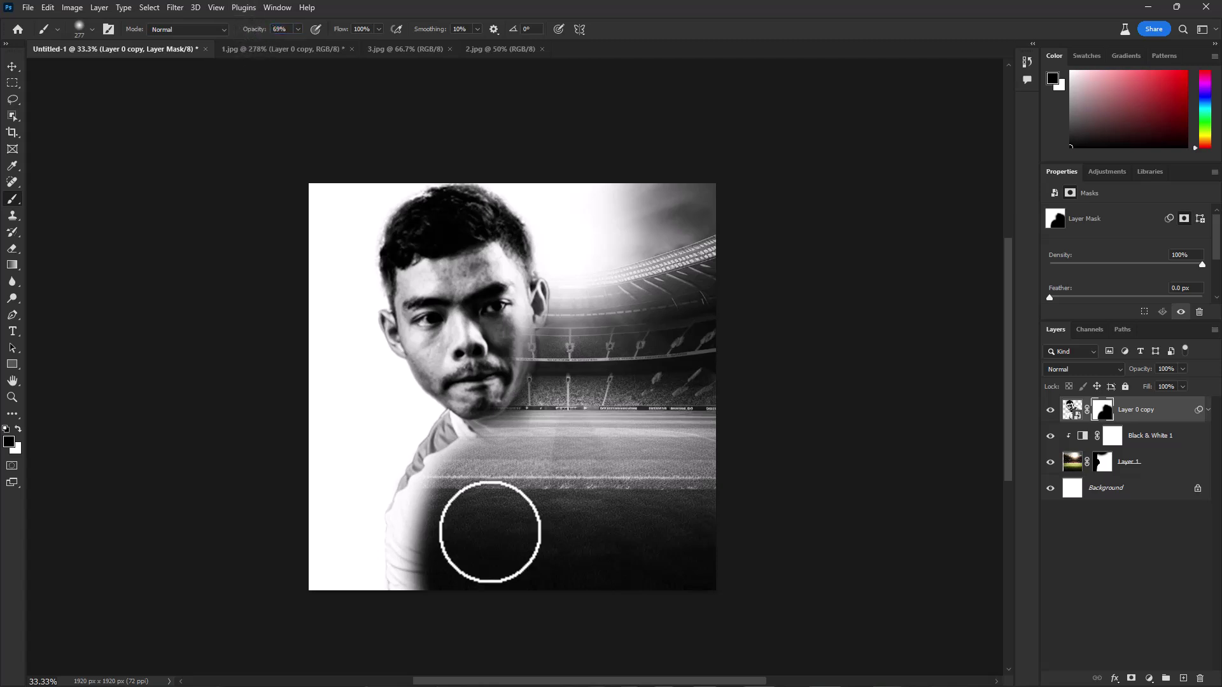
key(bracketright)
mouse_move(458, 547)
mouse_down()
mouse_move(423, 584)
mouse_move(424, 548)
mouse_move(417, 597)
mouse_move(453, 515)
mouse_move(439, 534)
mouse_move(441, 514)
mouse_move(401, 612)
mouse_move(409, 624)
mouse_move(424, 603)
mouse_move(413, 621)
mouse_move(423, 604)
mouse_move(384, 585)
mouse_move(397, 520)
mouse_move(379, 567)
mouse_move(378, 466)
mouse_move(378, 547)
mouse_move(383, 502)
mouse_move(447, 565)
mouse_up()
key(x)
key(x)
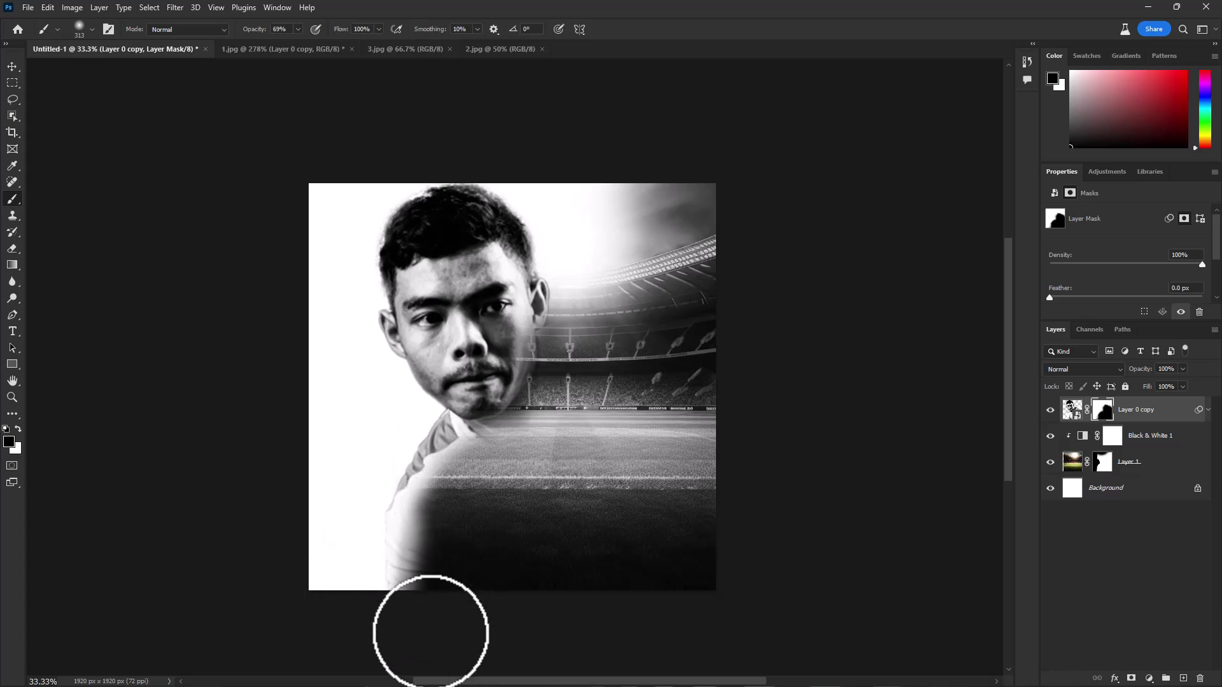
scroll(591, 504, up, 1)
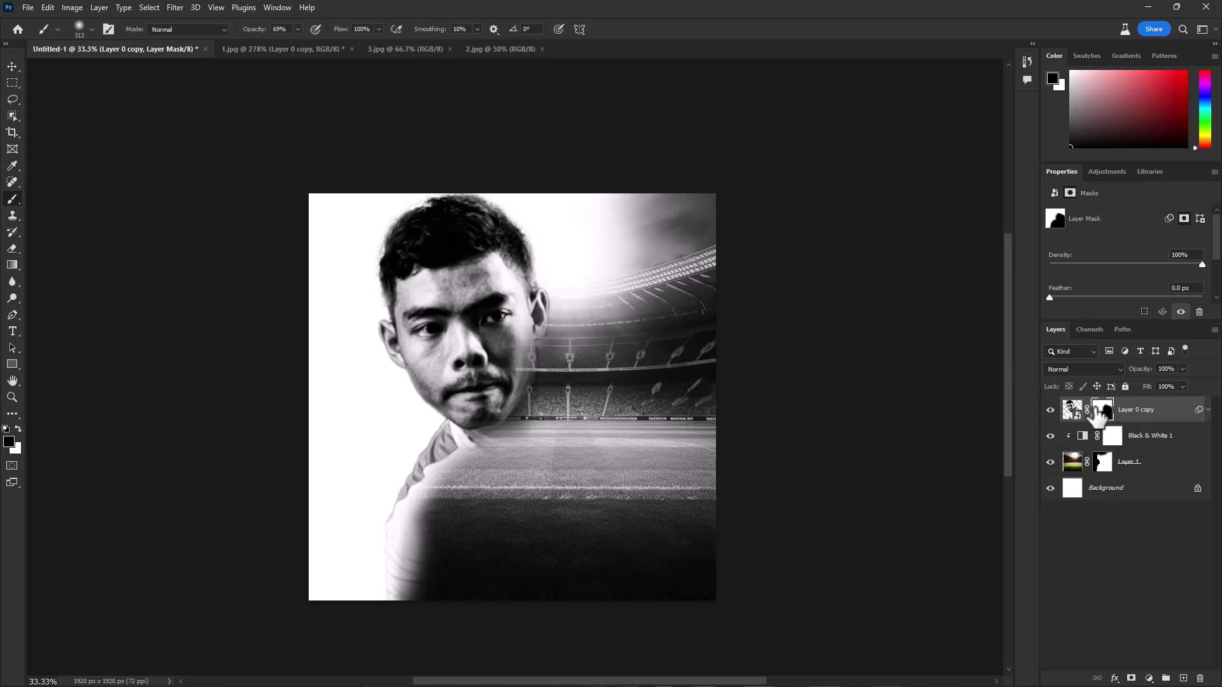
Step: Switch to the 3.jpg document and select the kicking player with the Select Subject command
click(408, 49)
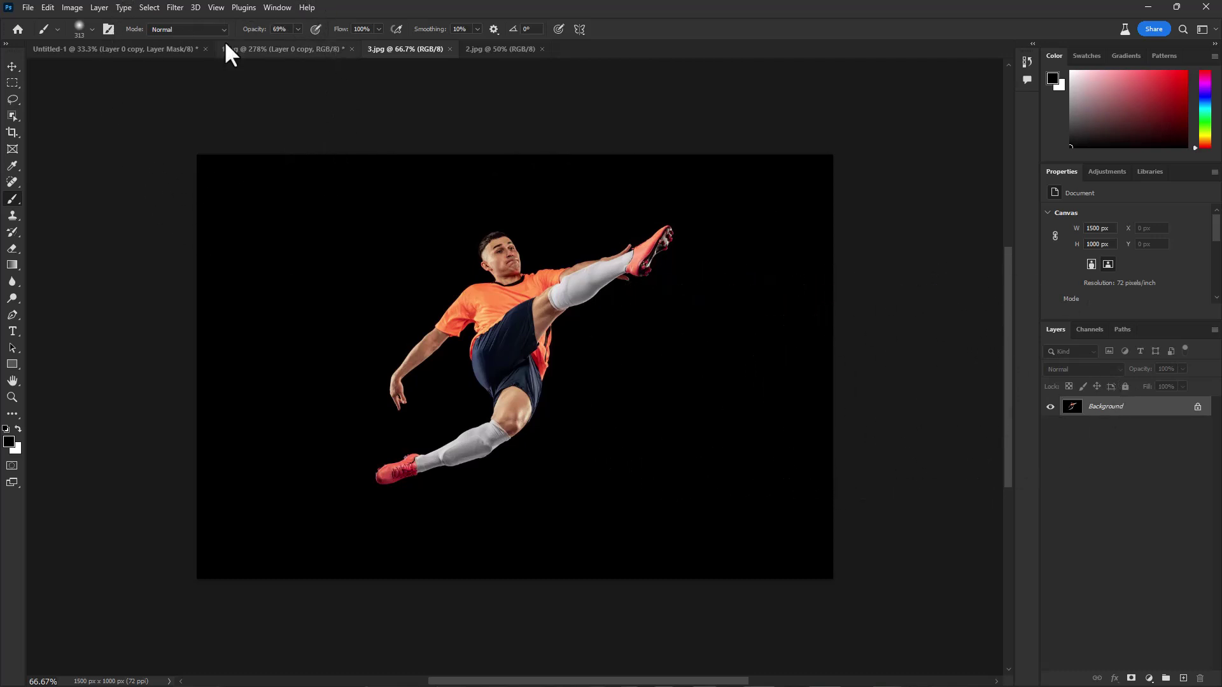
click(150, 7)
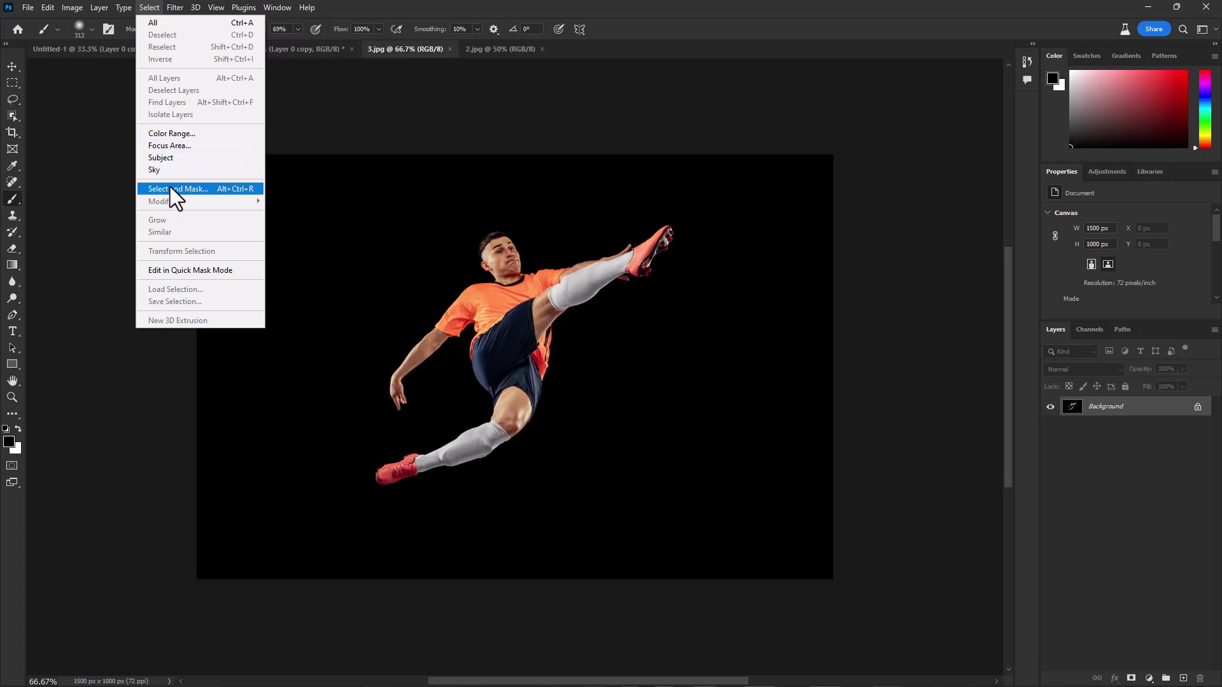
click(170, 157)
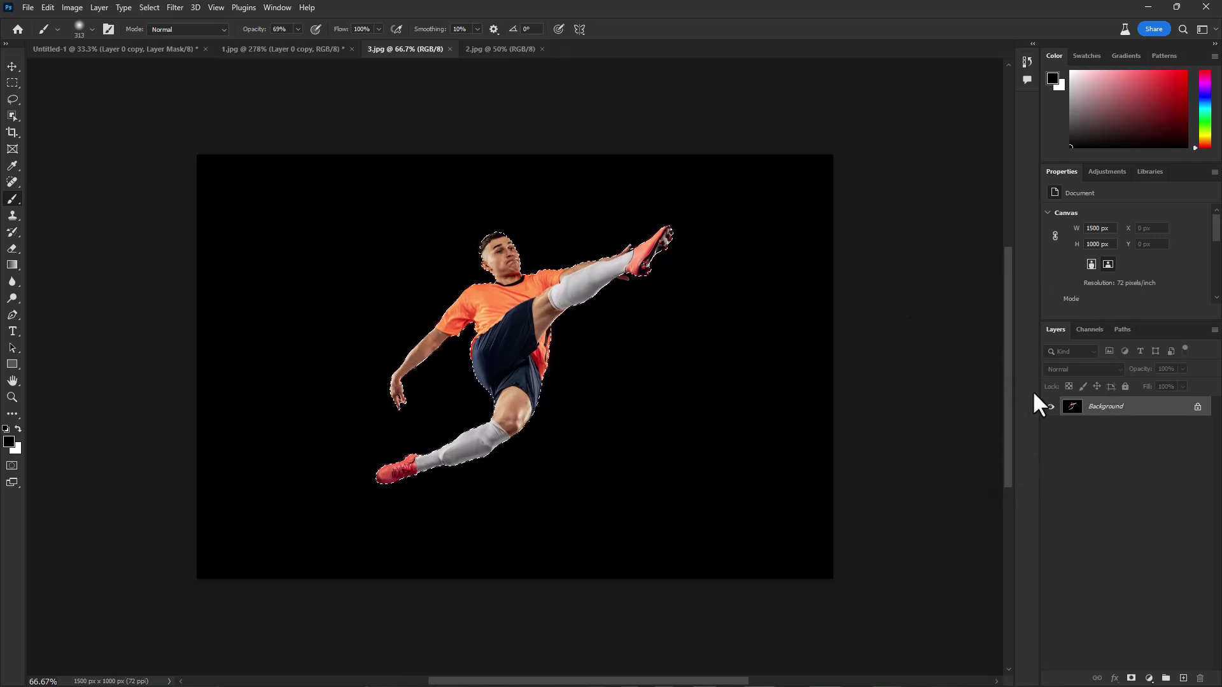
Step: Duplicate the Background layer, mask the copy with the player selection, and convert it to a smart object
drag(1136, 420, 1182, 678)
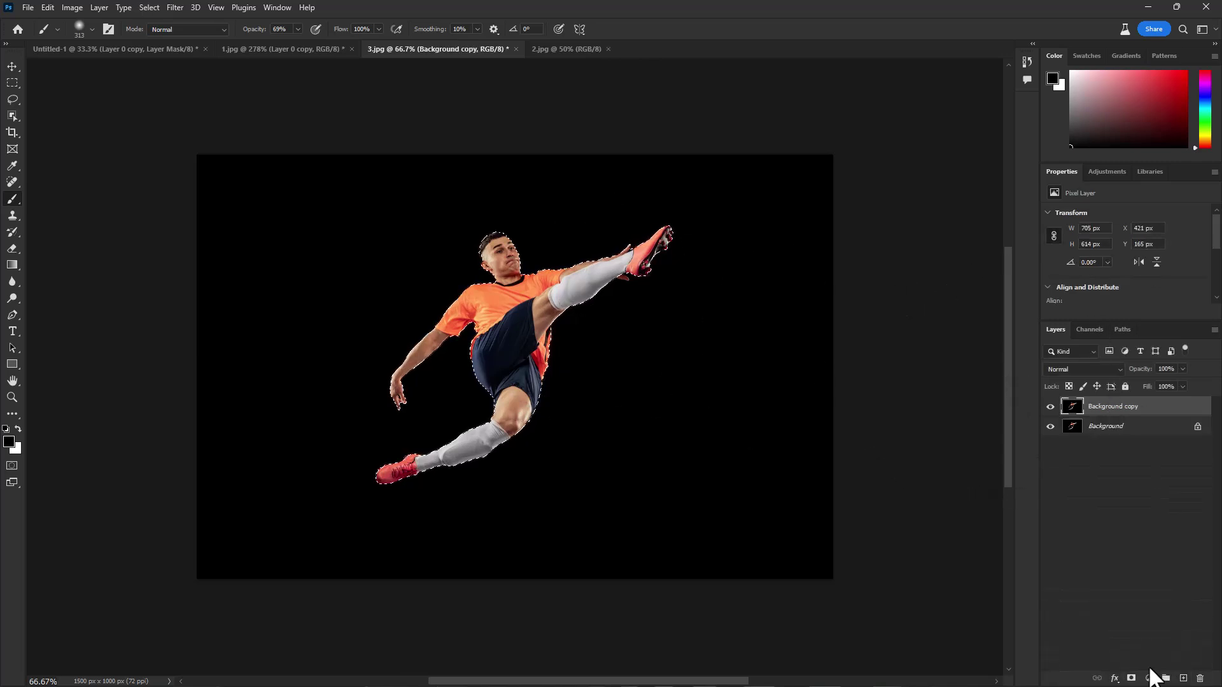
click(1131, 679)
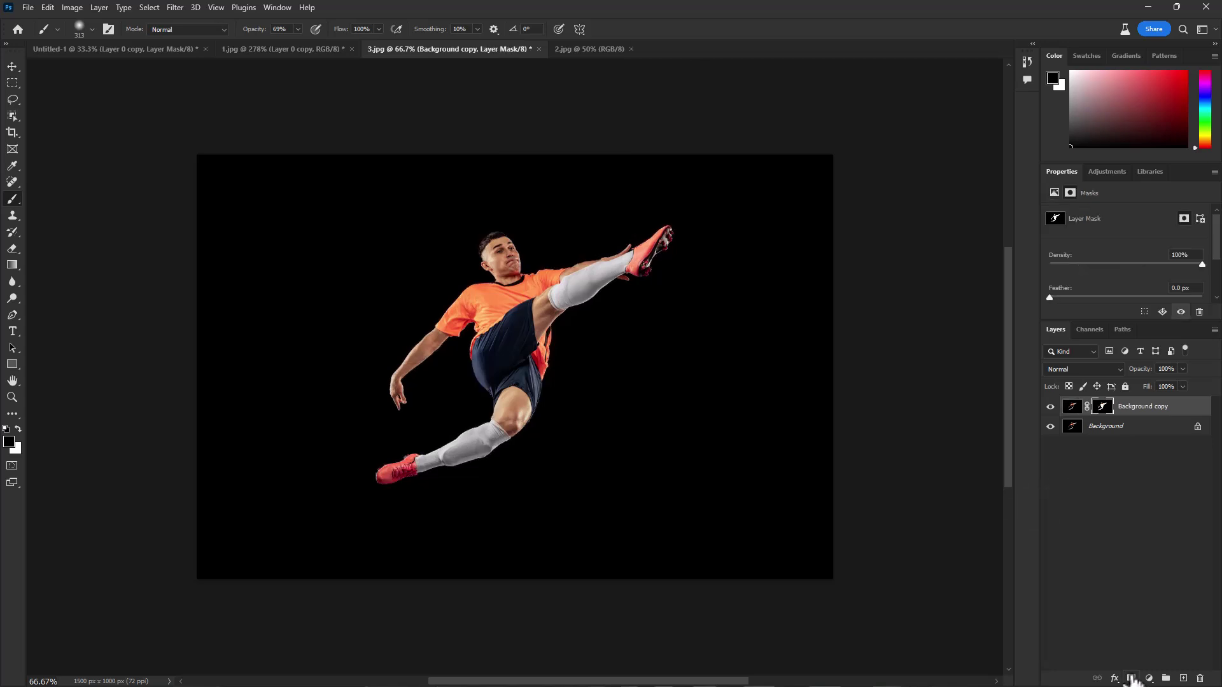
right_click(1148, 414)
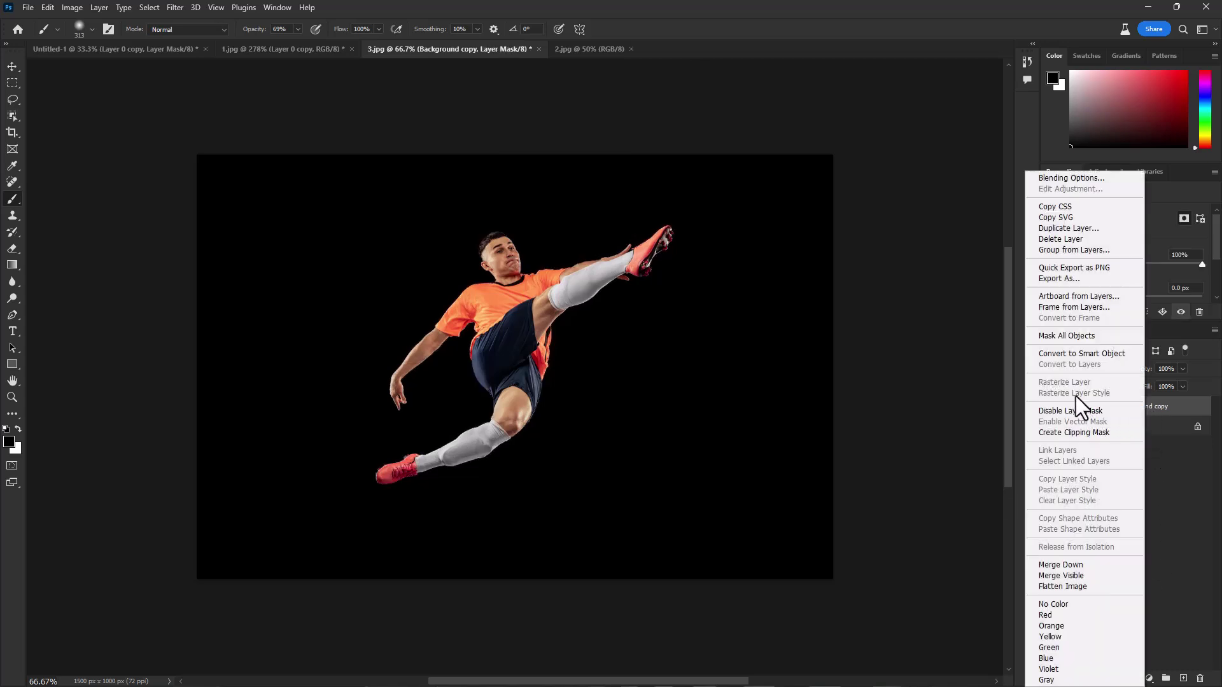
click(1063, 351)
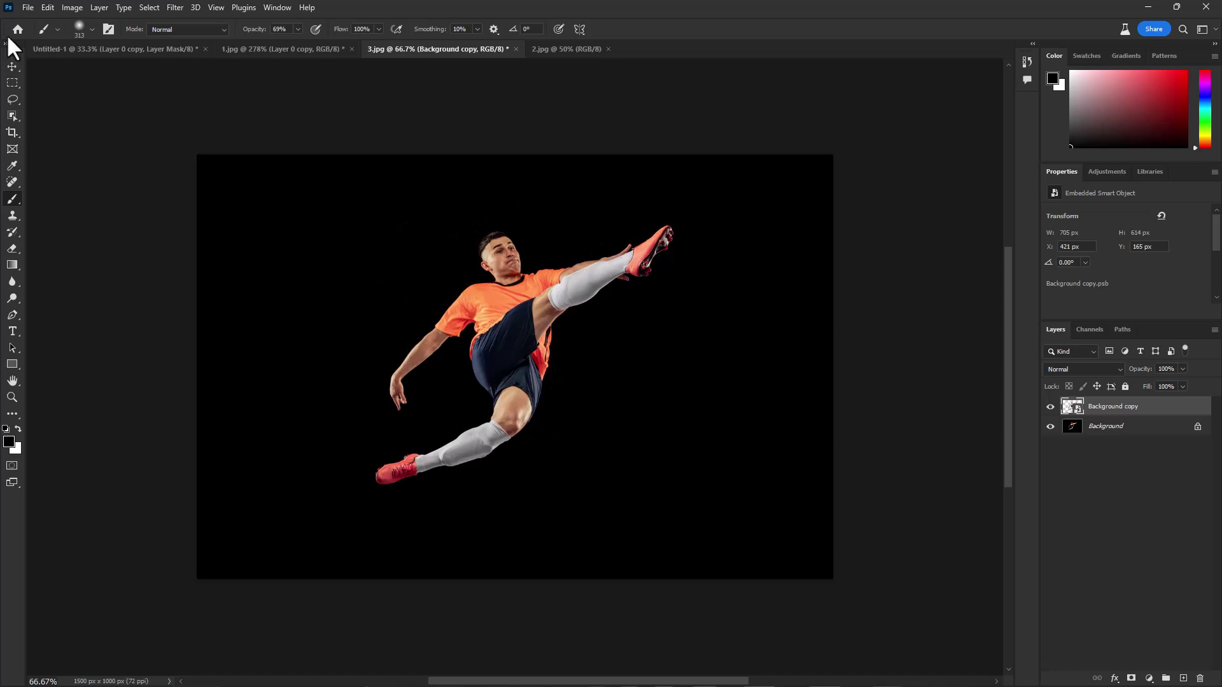
Step: Move the player cutout into the poster, scaled to about 751 × 655 px and placed at X 1053 px, Y 633 px
key(v)
drag(483, 318, 529, 395)
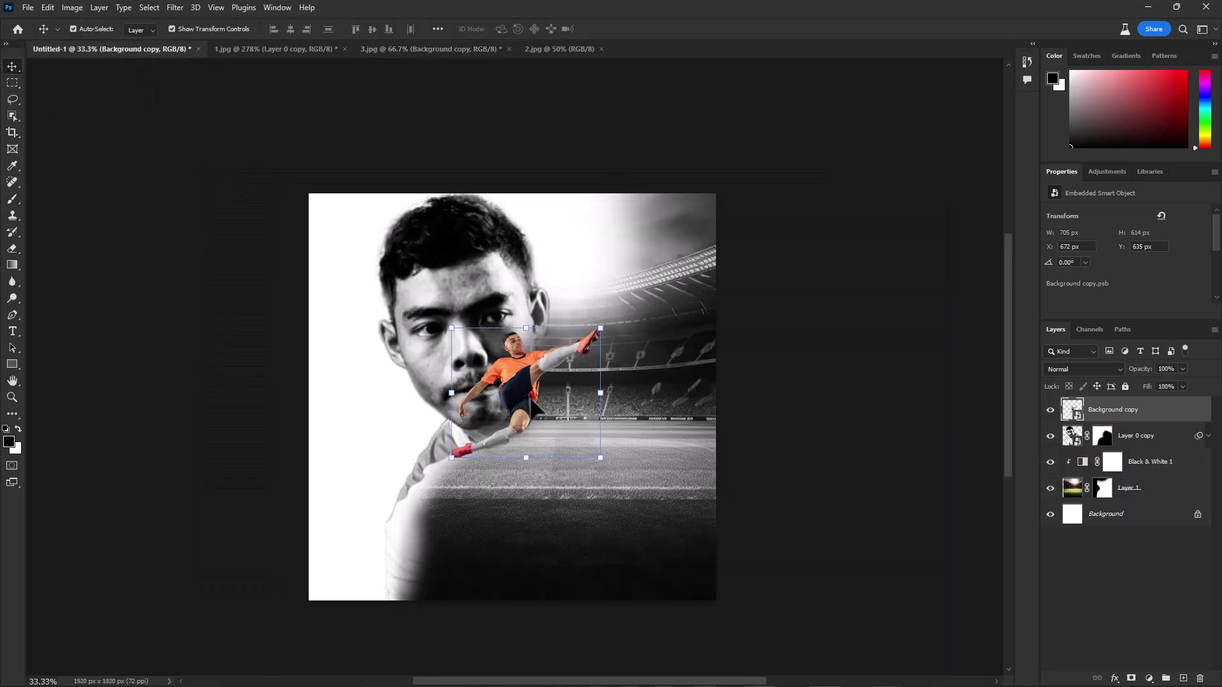
drag(600, 327, 668, 270)
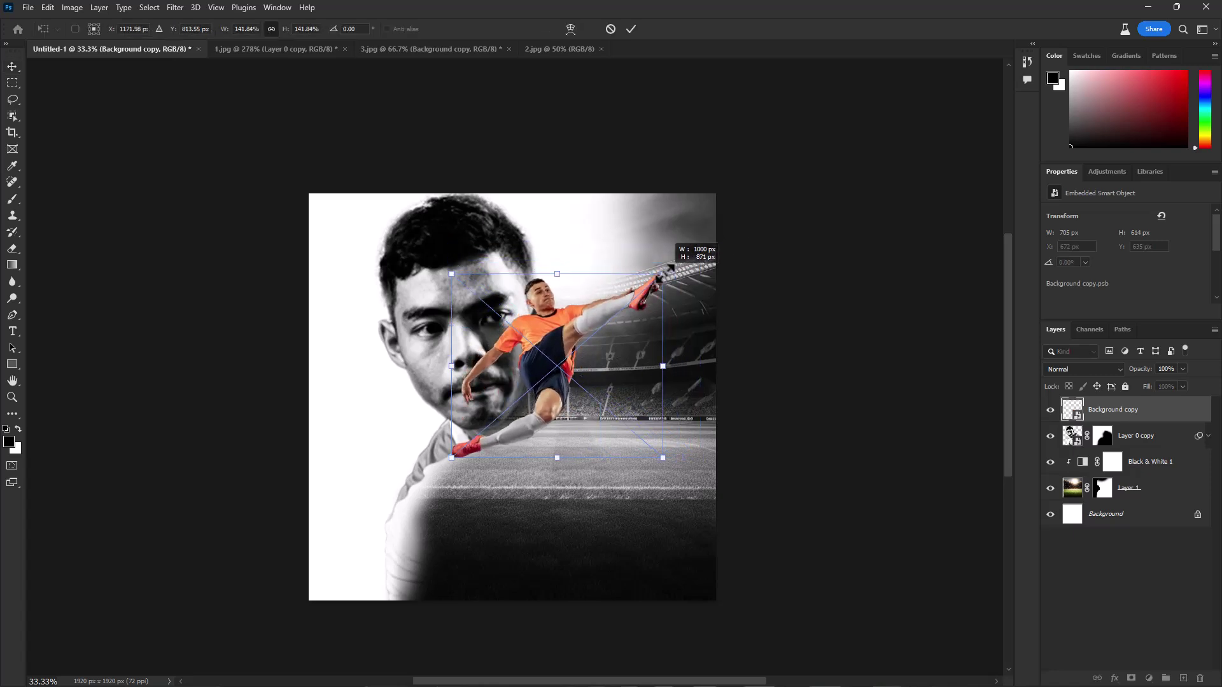
drag(608, 354, 662, 378)
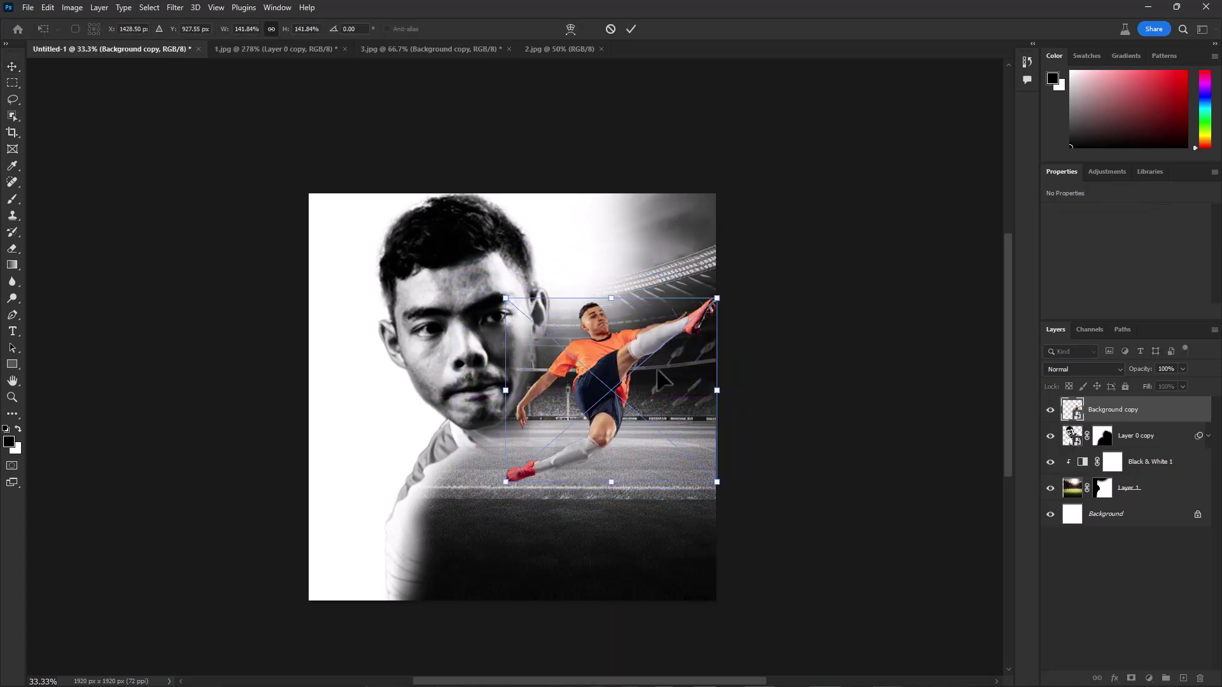
drag(717, 297, 668, 321)
mouse_move(605, 397)
mouse_down()
mouse_move(594, 388)
mouse_move(612, 388)
mouse_up()
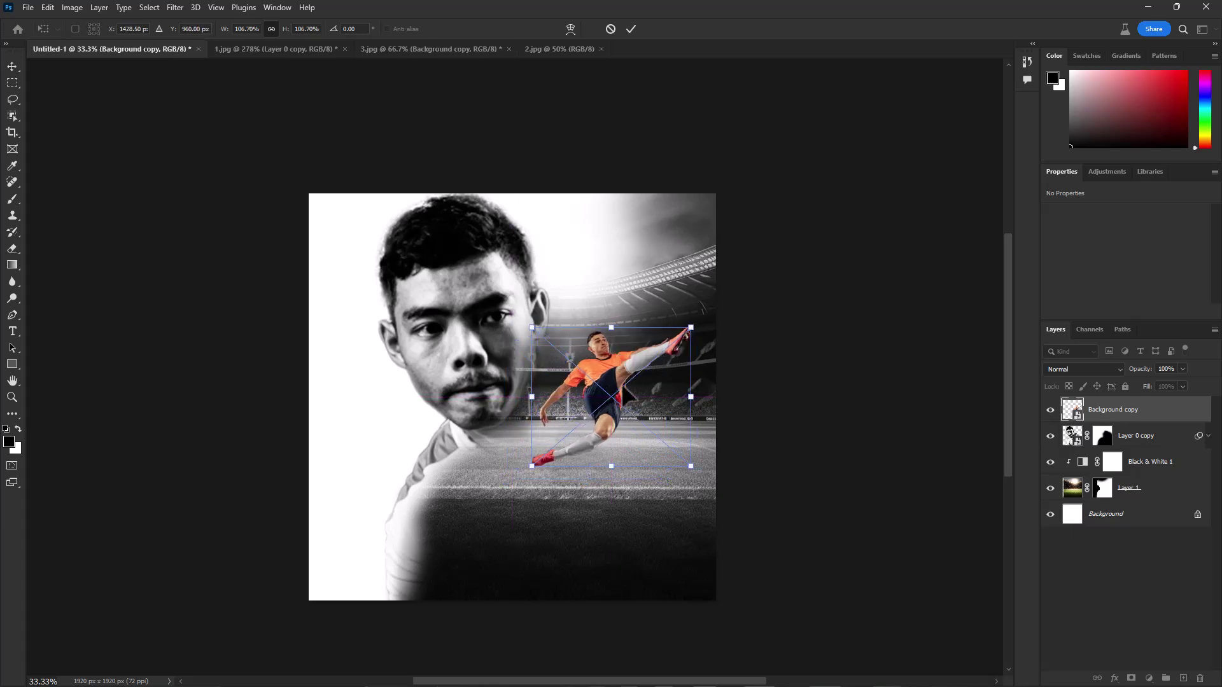
key(Return)
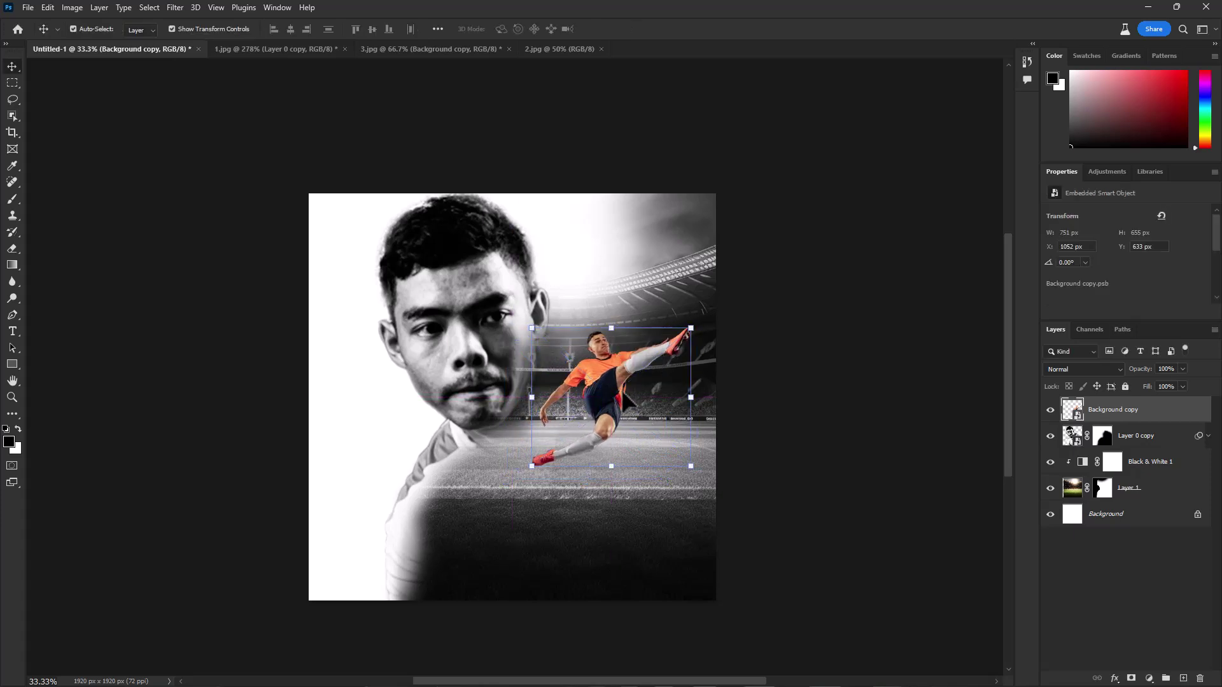
drag(625, 405, 626, 405)
Step: Grade the kicking player with the Camera Raw Filter: temperature -17, tint +4, exposure -0.35, contrast +47, texture -28, vibrance +33, saturation -7
click(178, 7)
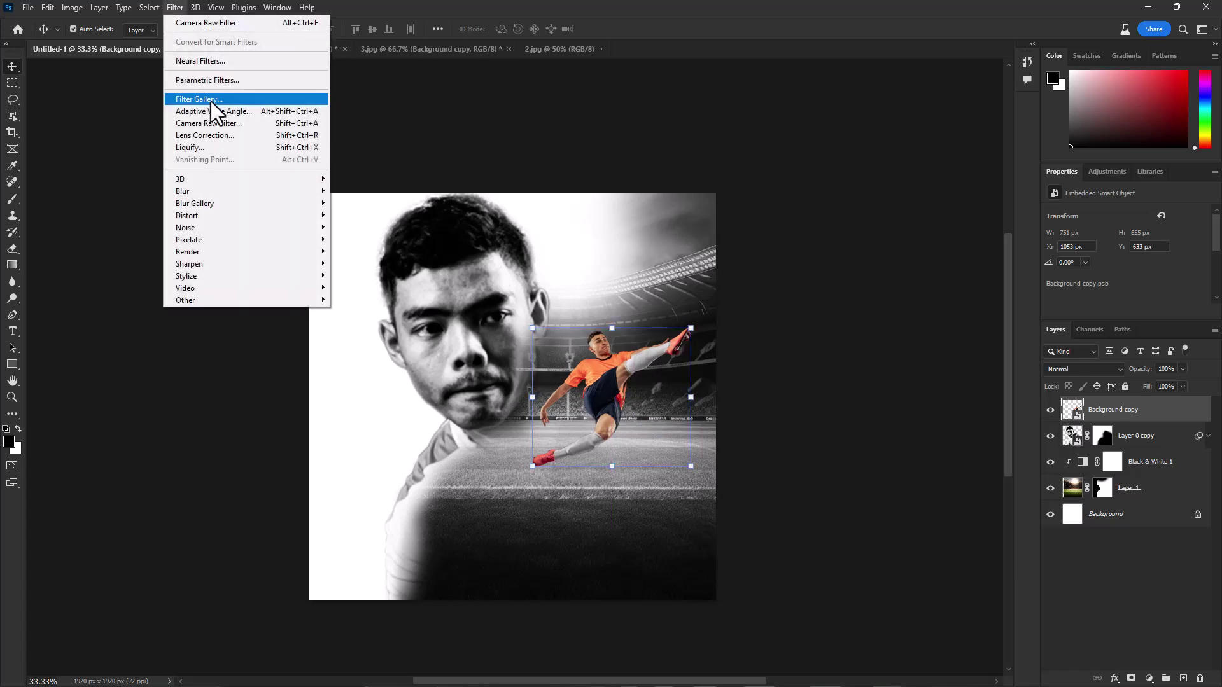
click(208, 124)
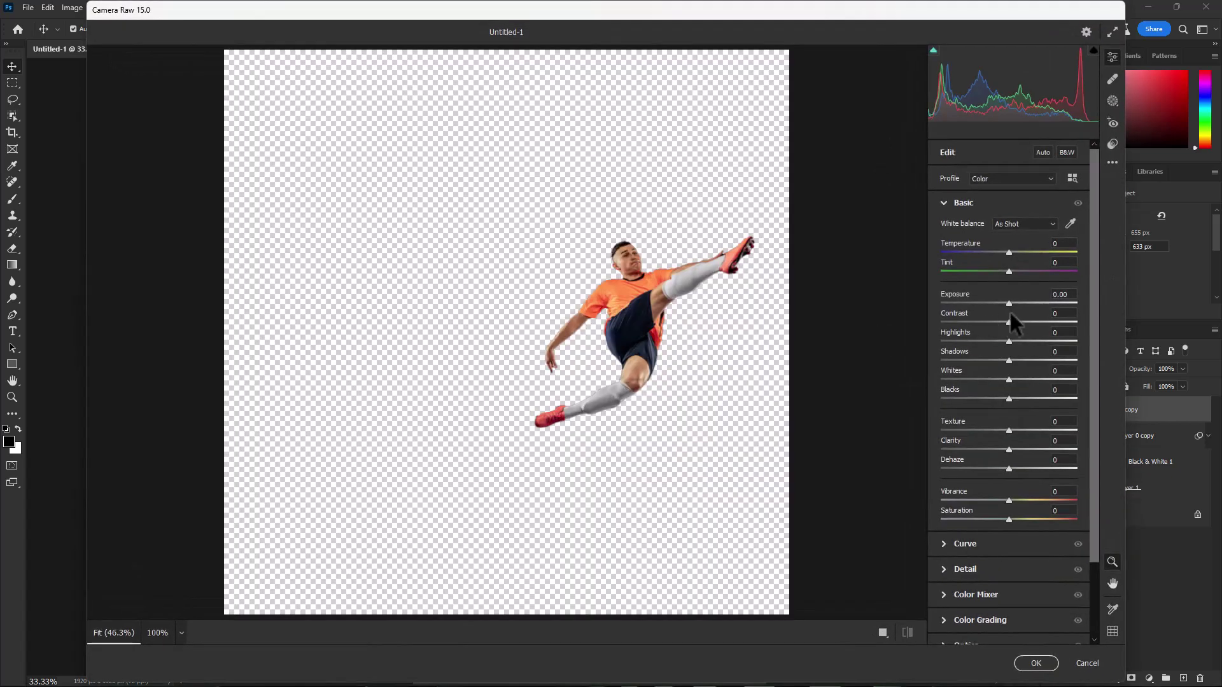
mouse_move(1006, 254)
mouse_down()
mouse_move(1024, 251)
mouse_move(995, 252)
mouse_move(990, 271)
mouse_move(1013, 276)
mouse_move(1000, 252)
mouse_up()
drag(1018, 299, 1042, 323)
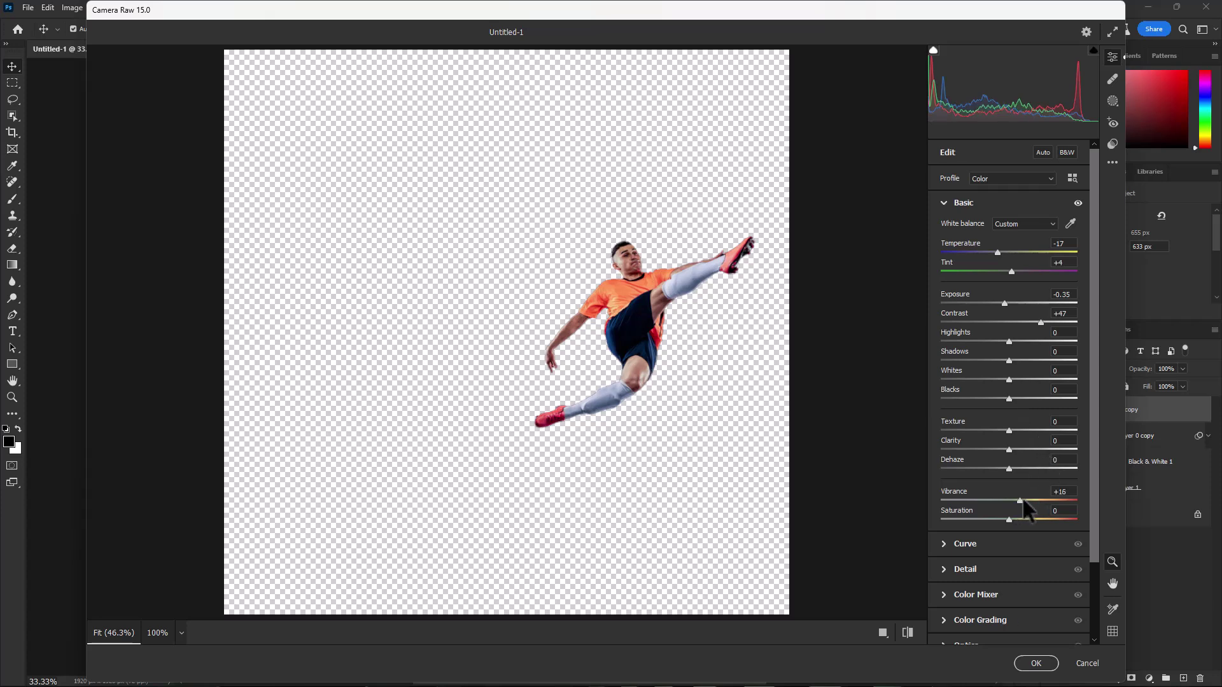
mouse_move(1025, 509)
mouse_down()
mouse_move(1054, 509)
mouse_move(1005, 516)
mouse_up()
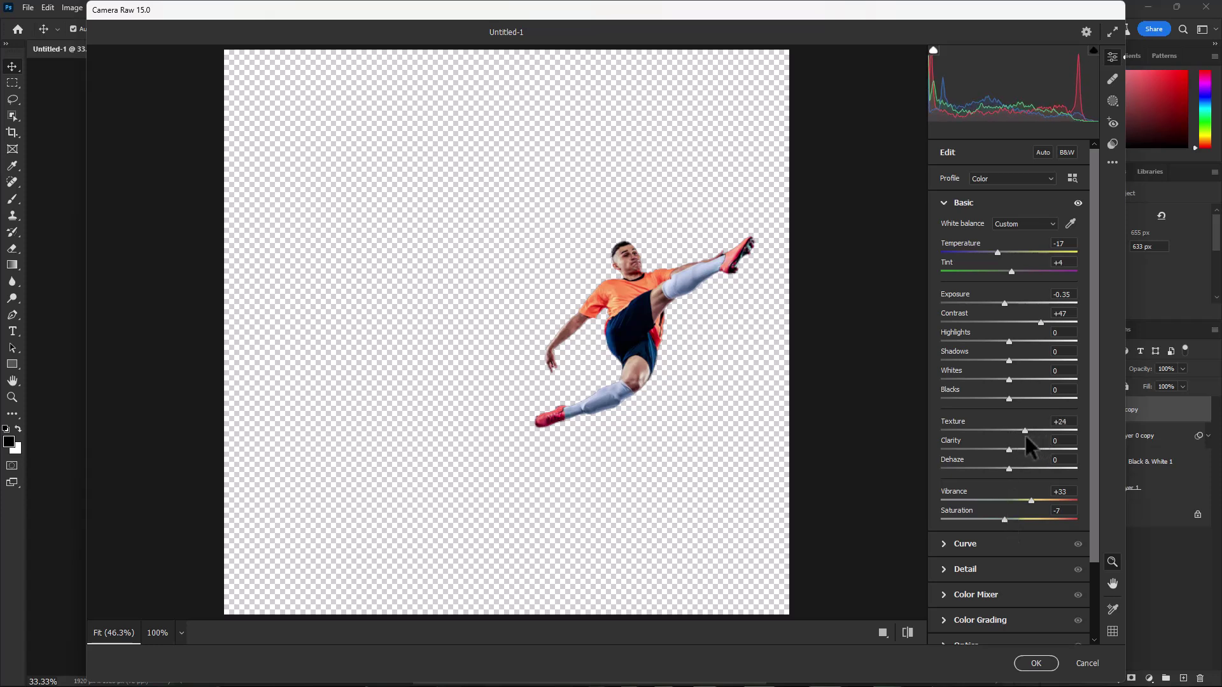
drag(1021, 435, 978, 437)
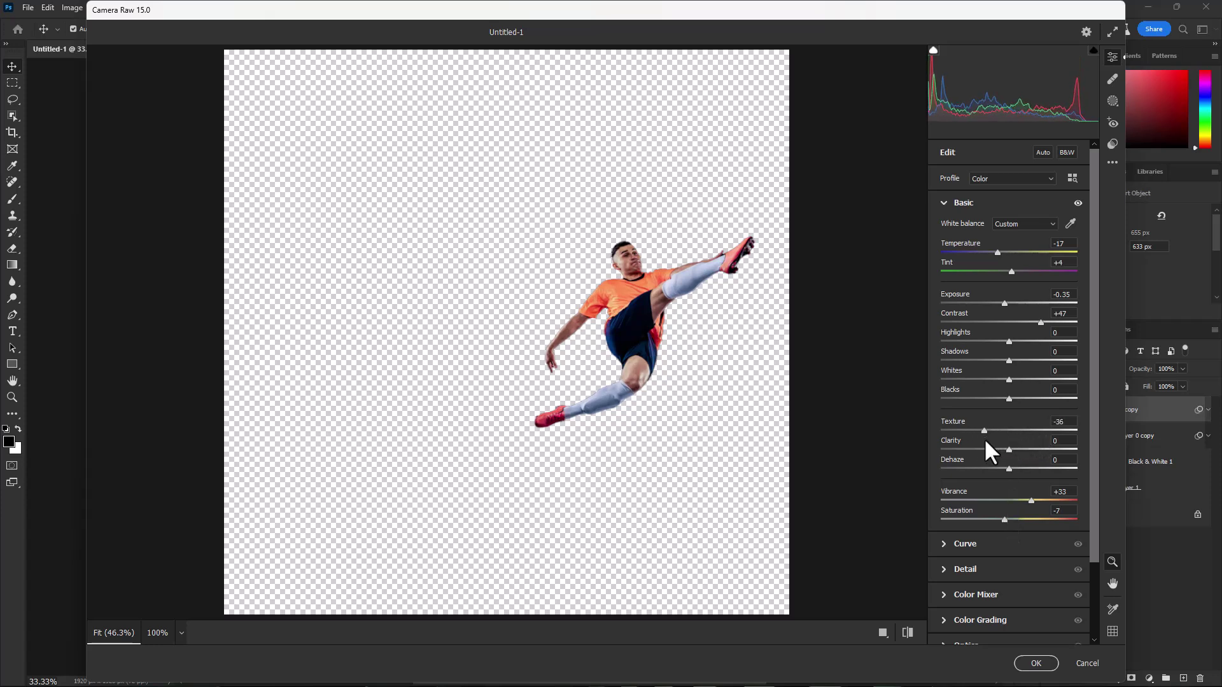
click(1035, 663)
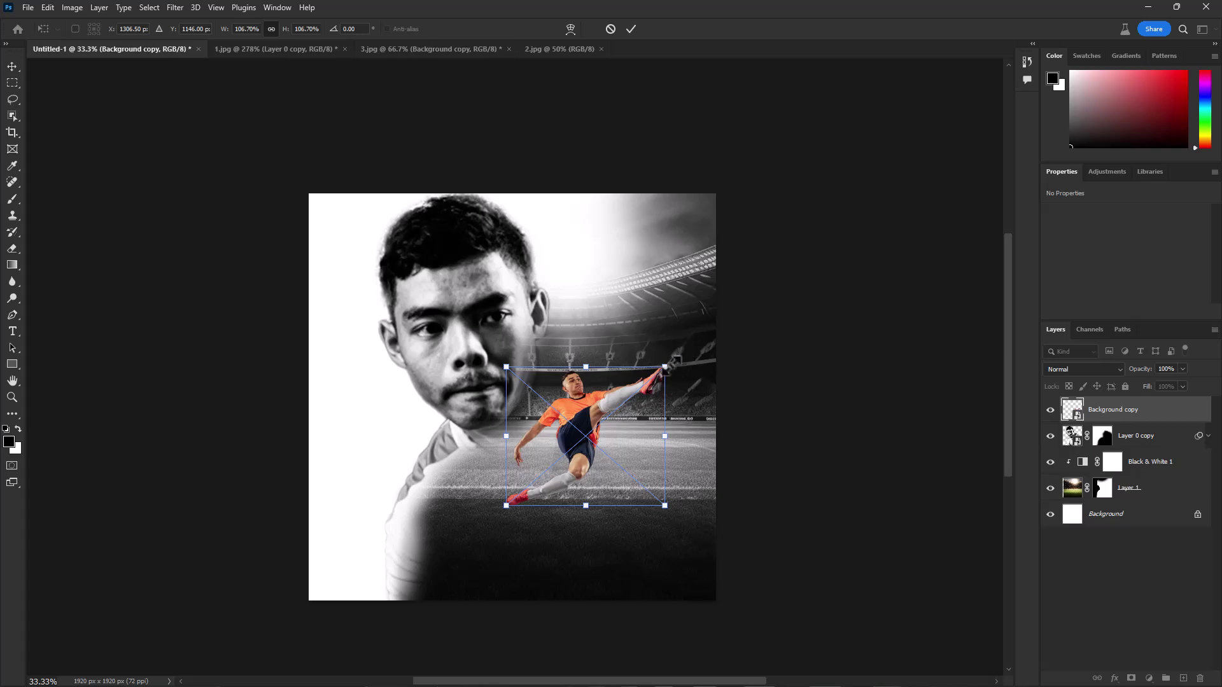
Step: Scale the kicking player to about 838 × 731 px and place him at about X 1009 px, Y 707 px
drag(670, 366, 688, 349)
drag(590, 396, 607, 389)
key(Return)
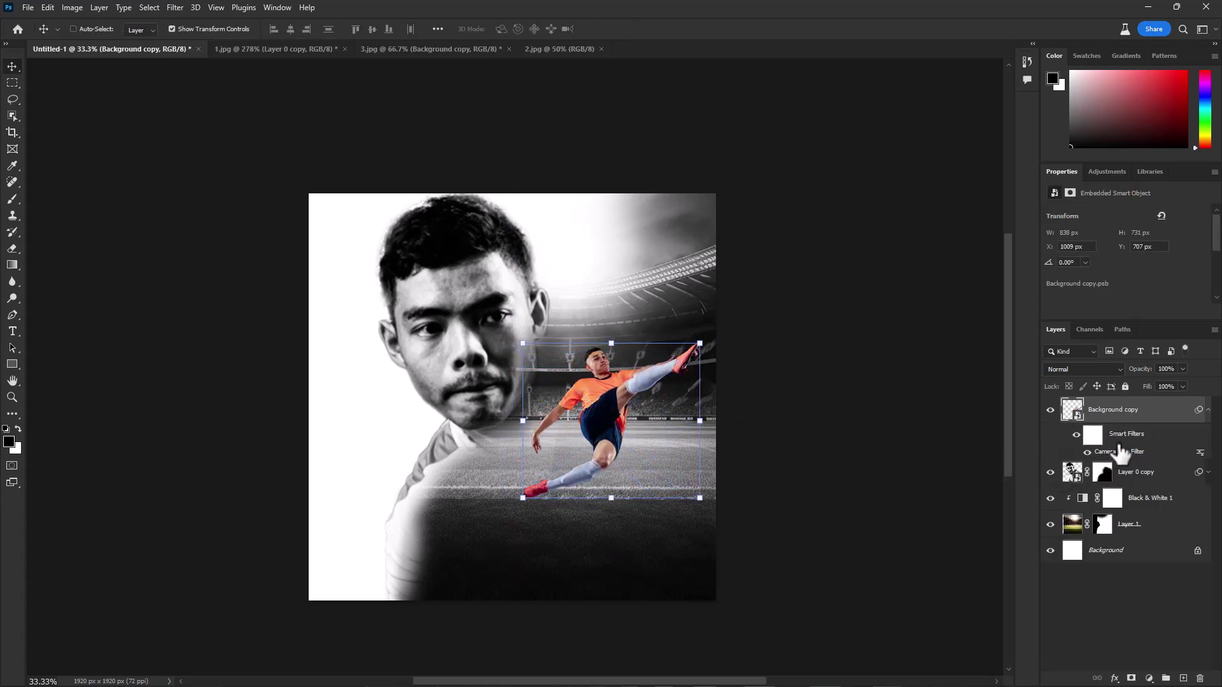
Step: Enlarge the goalkeeper, Black & White and stadium layers together to about 116% and reposition them so the head fits inside the poster
click(1134, 478)
shift+click(1142, 525)
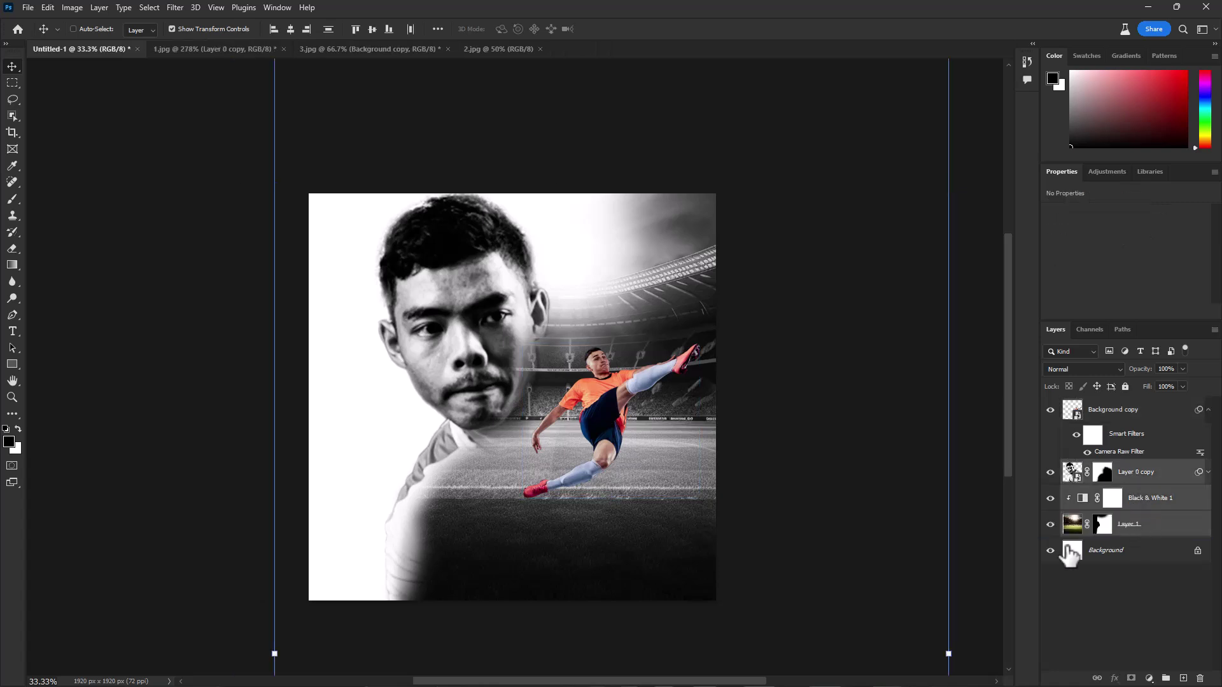
drag(275, 655, 166, 655)
drag(460, 396, 501, 446)
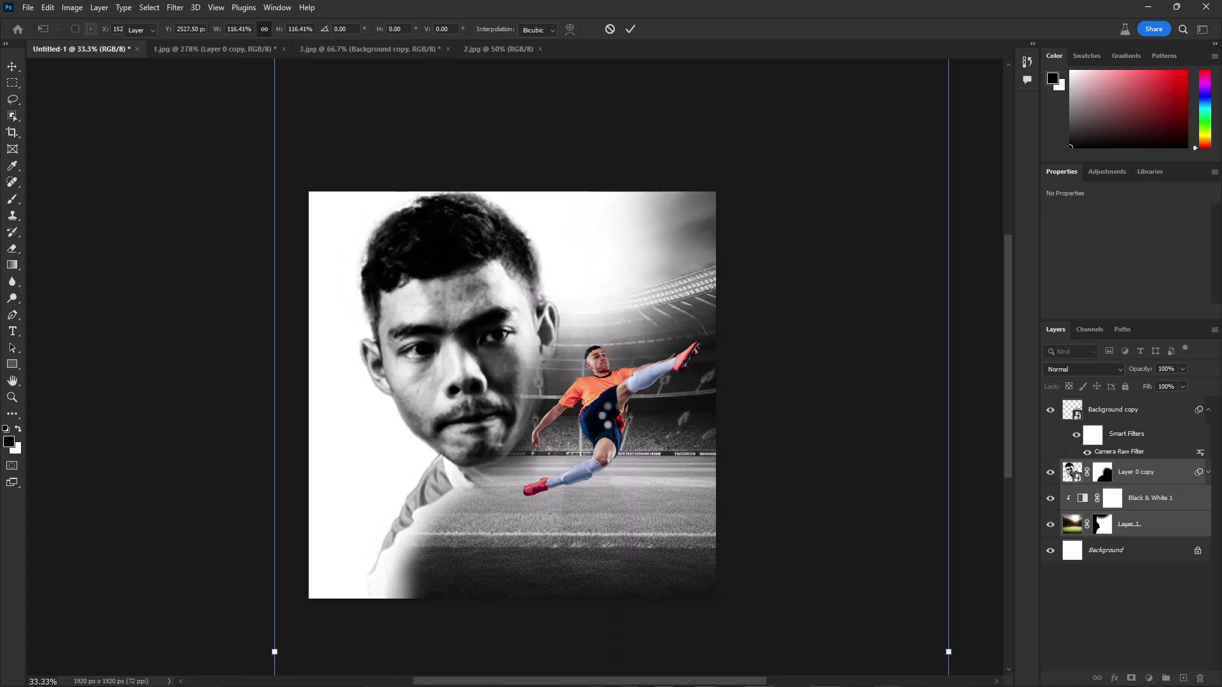
Step: Lower the kicking player to about X 991 px, Y 839 px, and shift all layers above the Background down about 128 px
ctrl+click(622, 425)
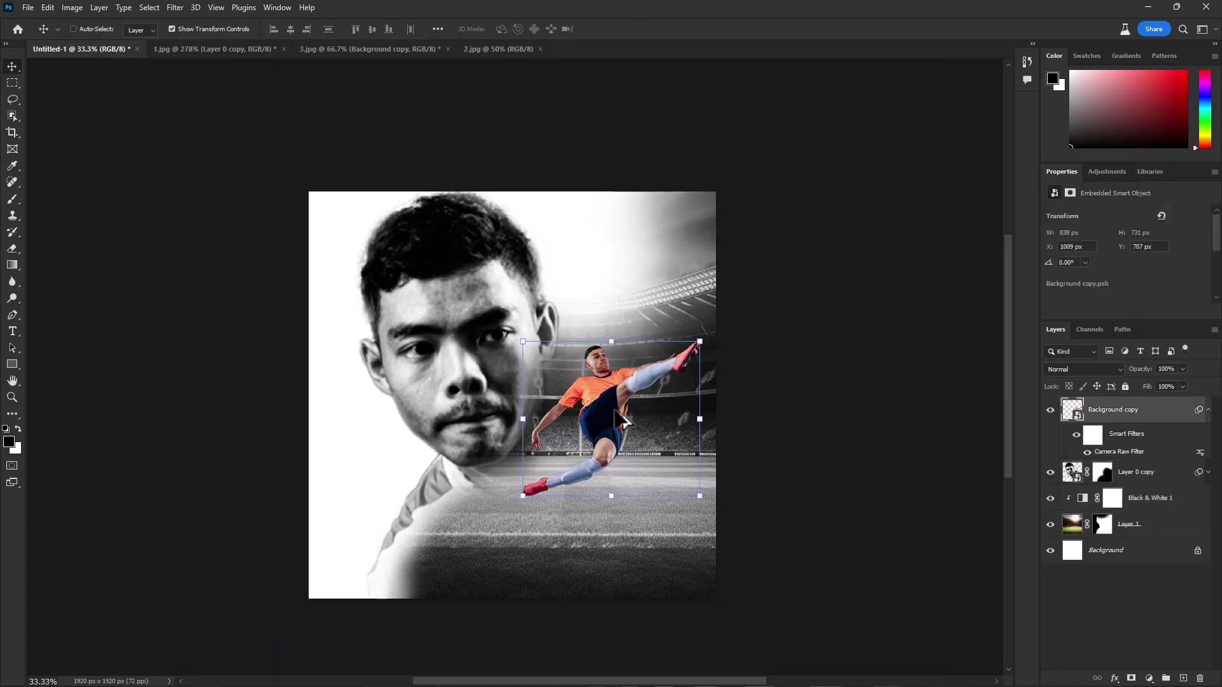
mouse_move(602, 413)
mouse_down()
mouse_move(621, 423)
mouse_move(589, 427)
mouse_up()
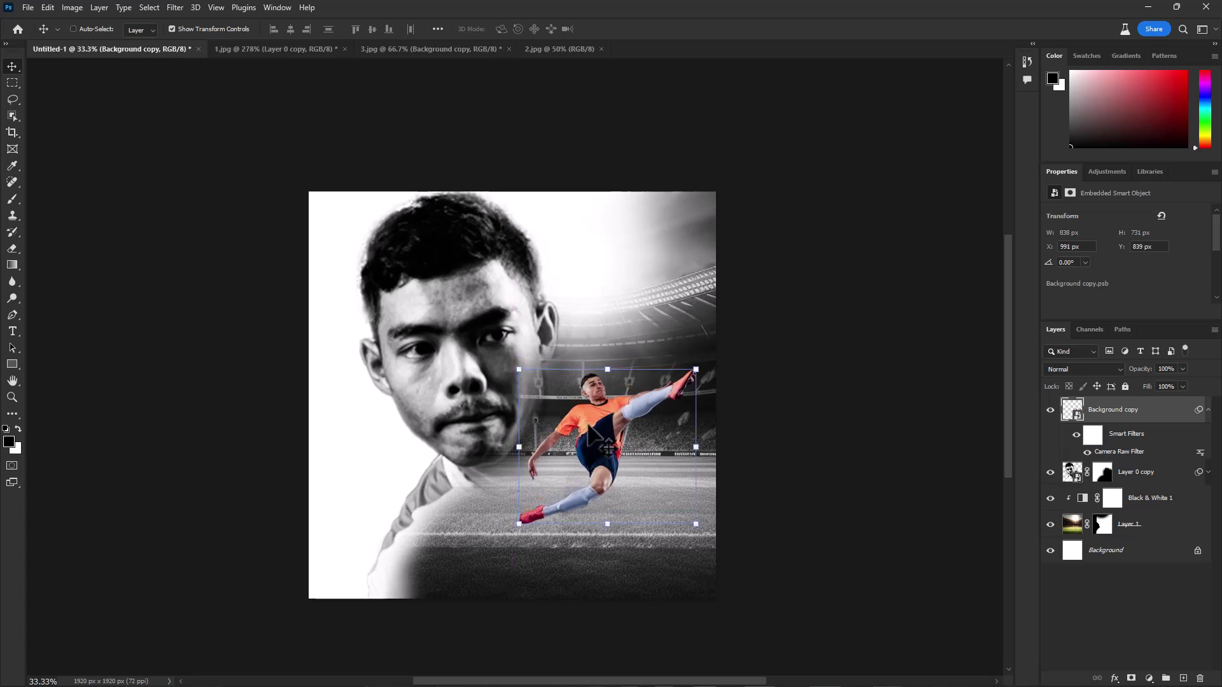
shift+click(1153, 531)
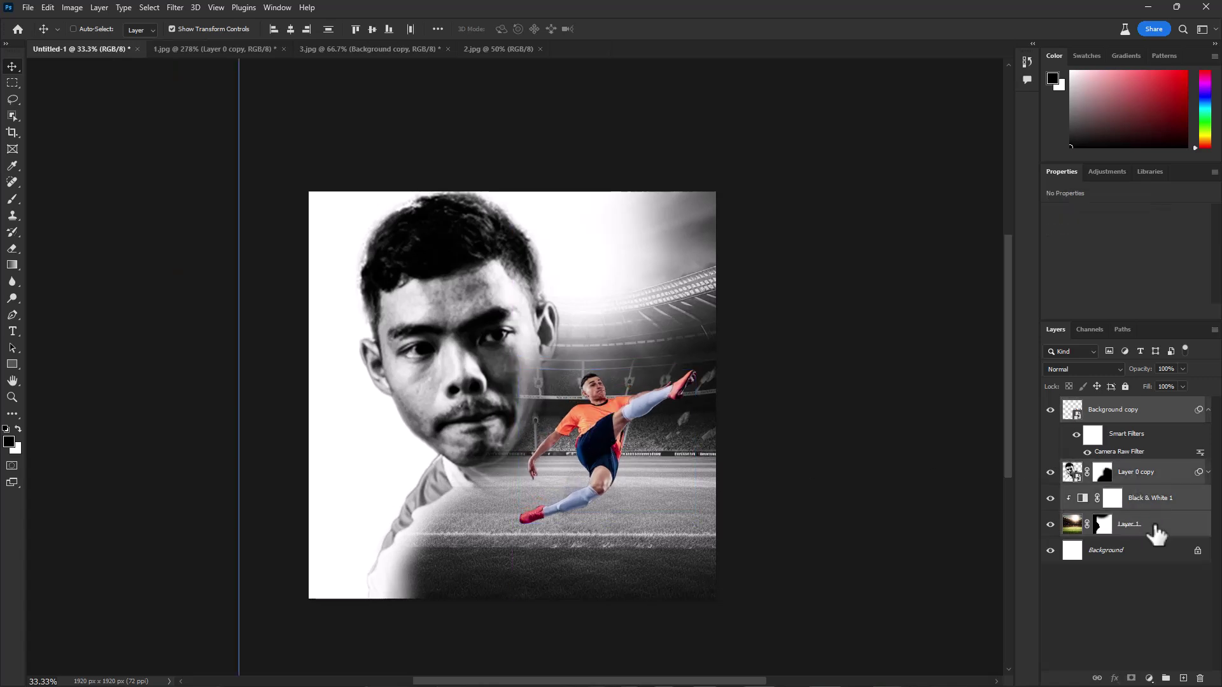
drag(544, 339, 541, 371)
Step: Paint the grey sky above the stadium roof white on Layer 1 with a soft 457 px brush at 100% opacity
ctrl+click(637, 251)
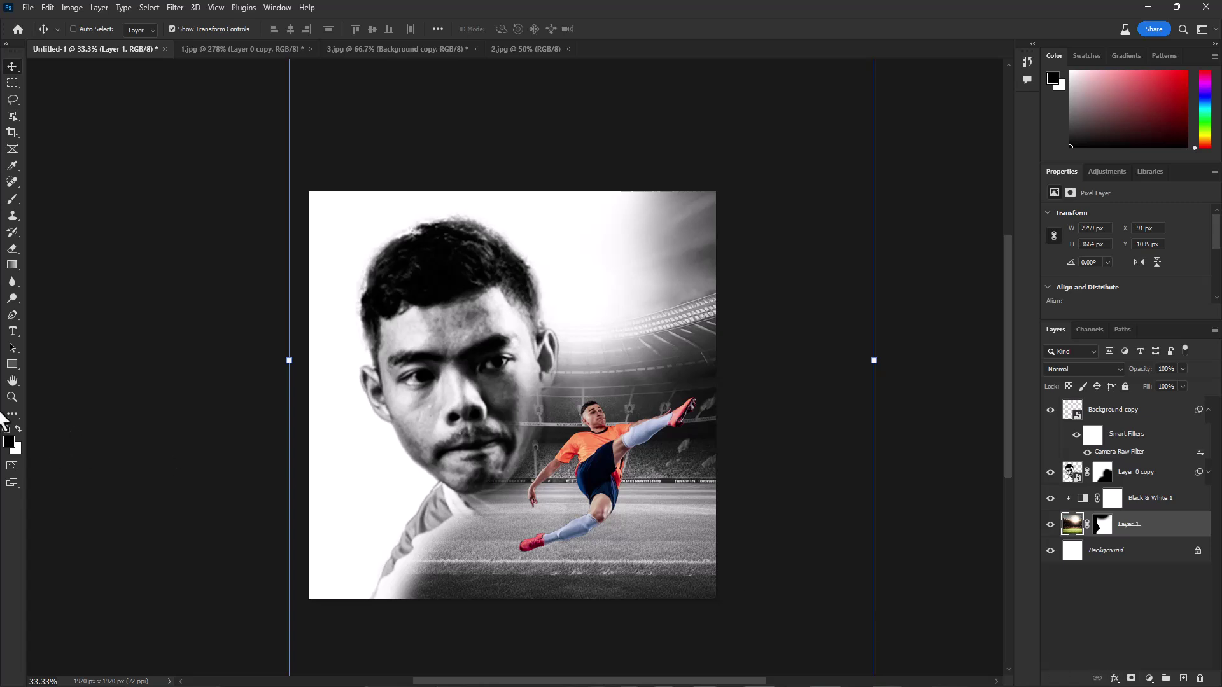
click(12, 200)
right_click(535, 339)
double_click(597, 502)
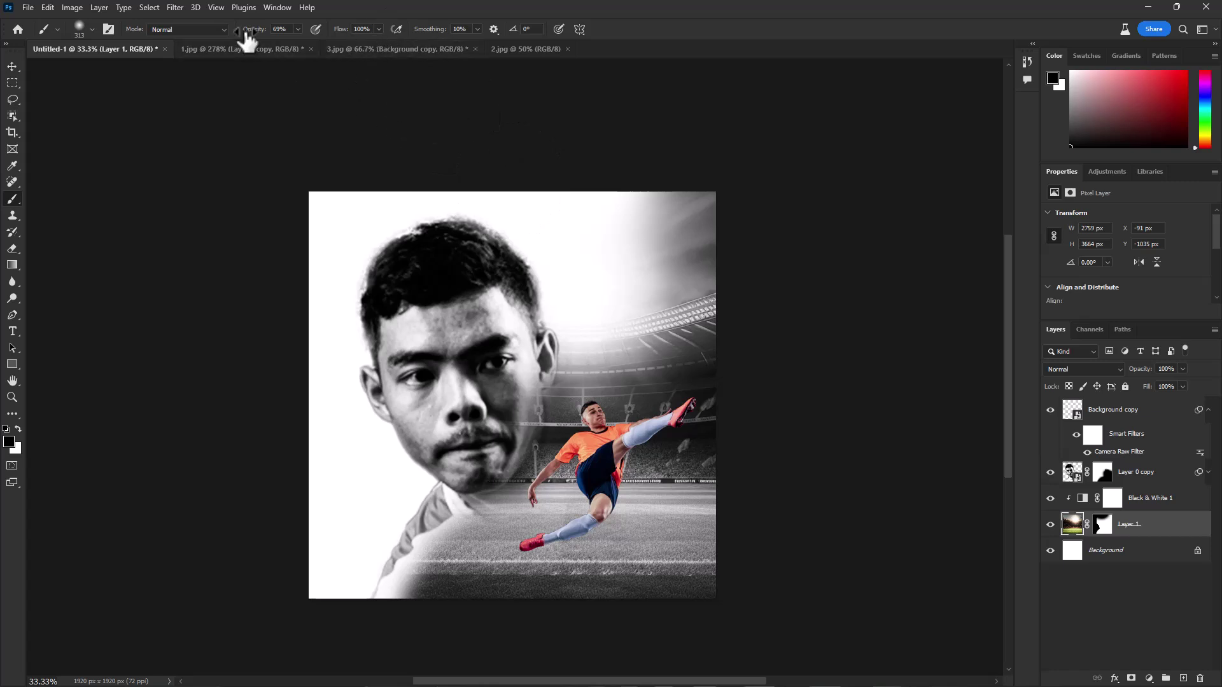
alt+right_click(612, 324)
mouse_move(592, 275)
mouse_down()
mouse_move(692, 231)
mouse_move(658, 244)
mouse_move(690, 242)
mouse_move(648, 277)
mouse_up()
key(ctrl+z)
key(x)
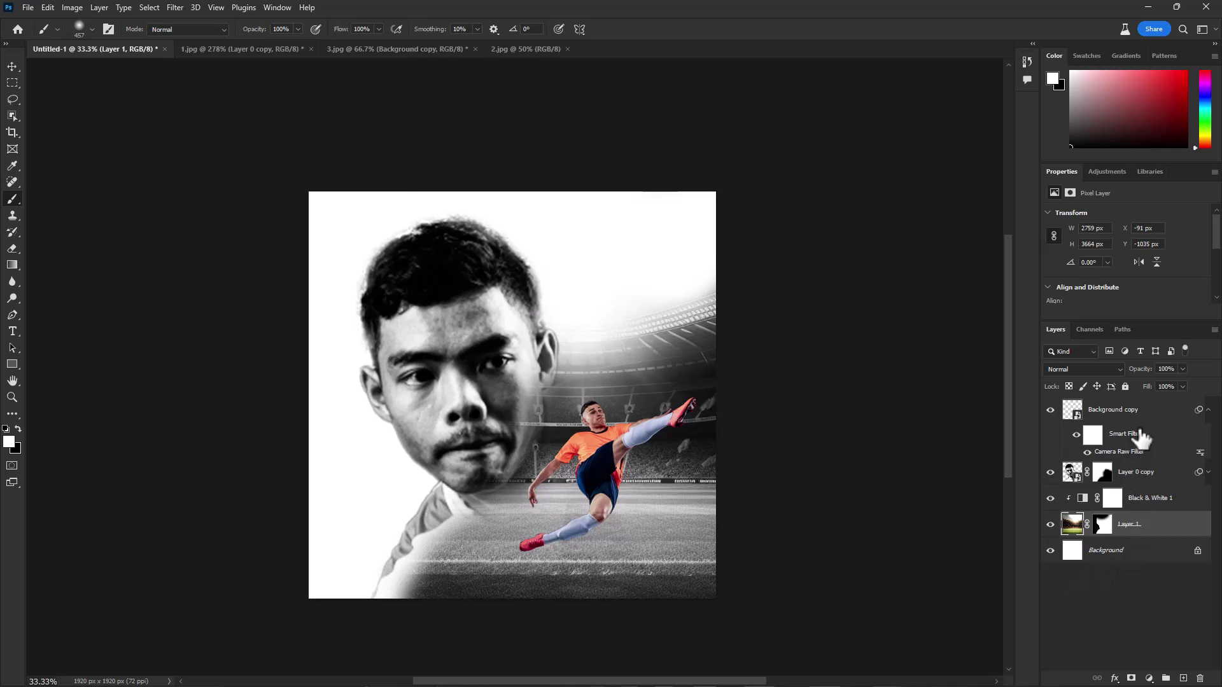
Step: Start a text layer above the kicking player near the poster's upper edge, using MV Boli at 150 pt in colour #0e0e0e
click(1149, 410)
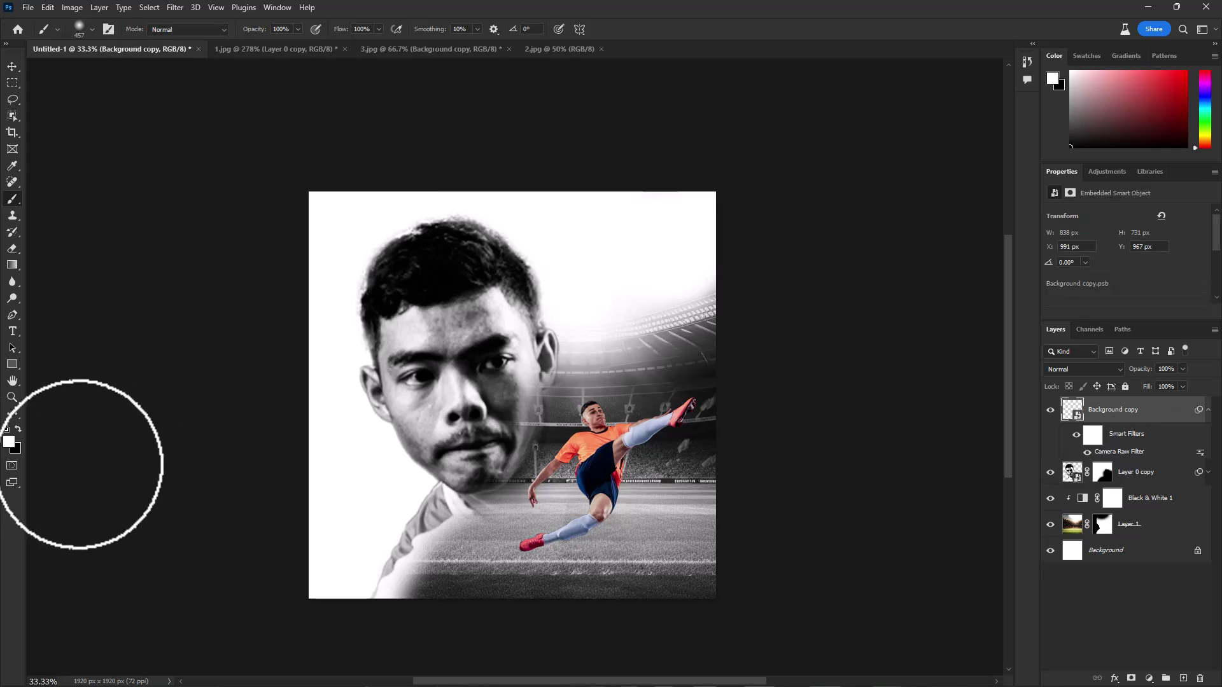
click(12, 332)
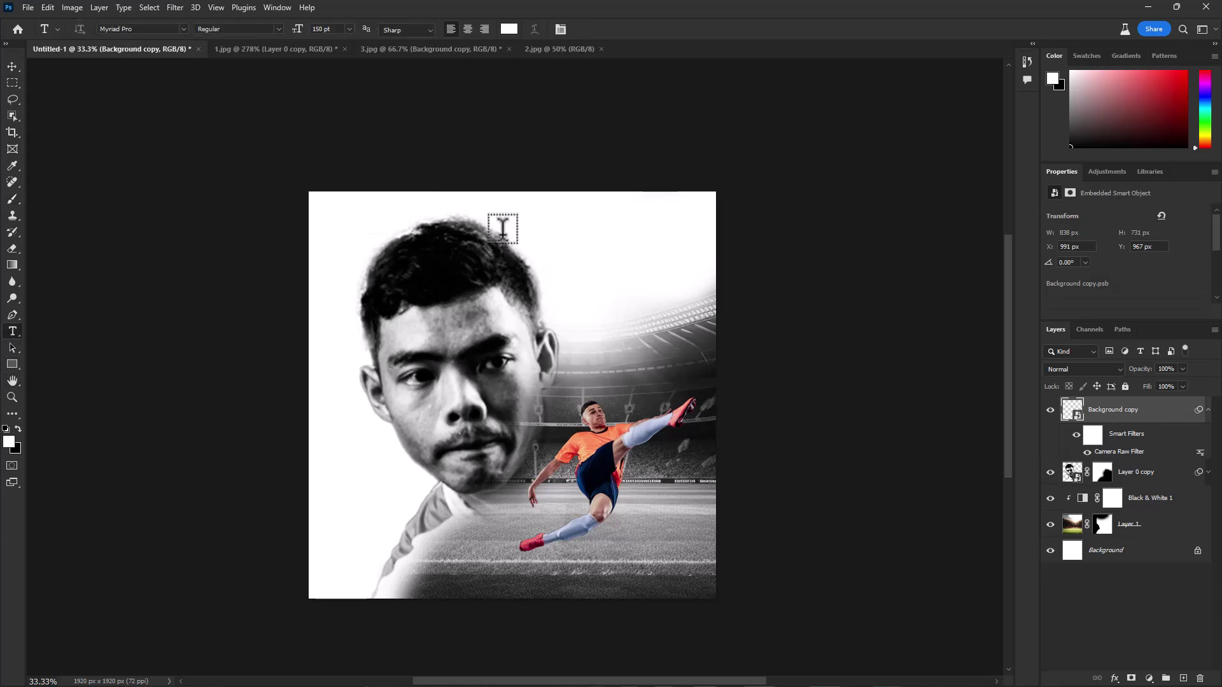
click(183, 28)
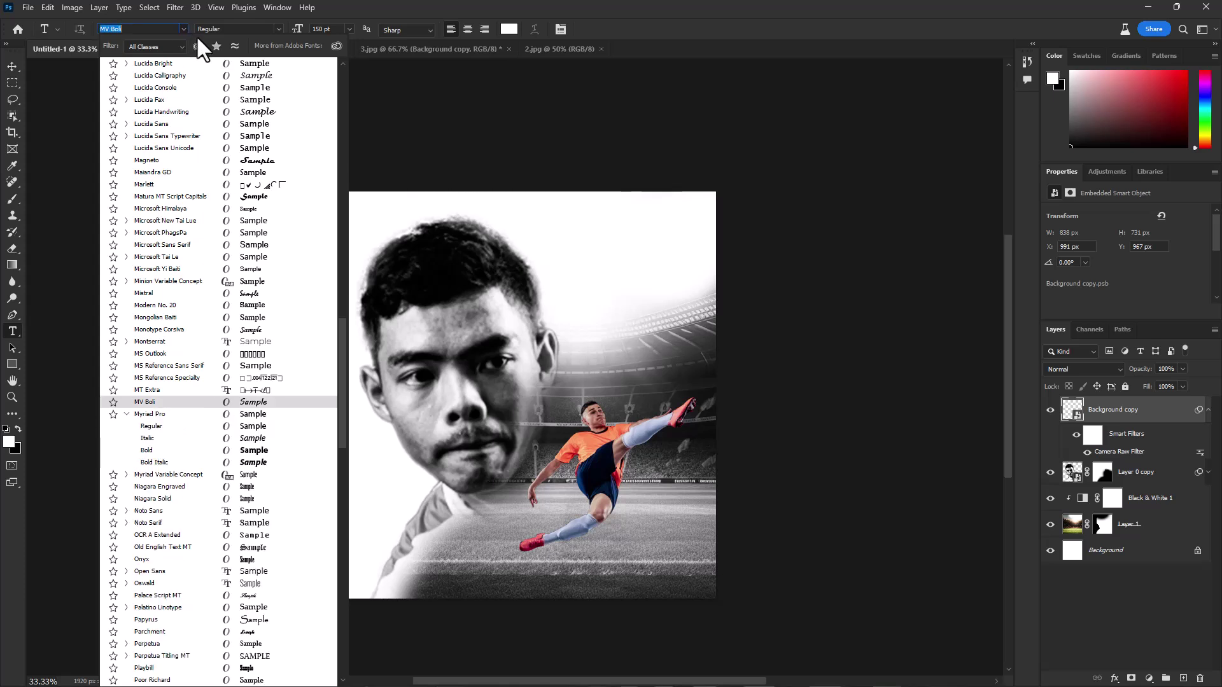
click(188, 28)
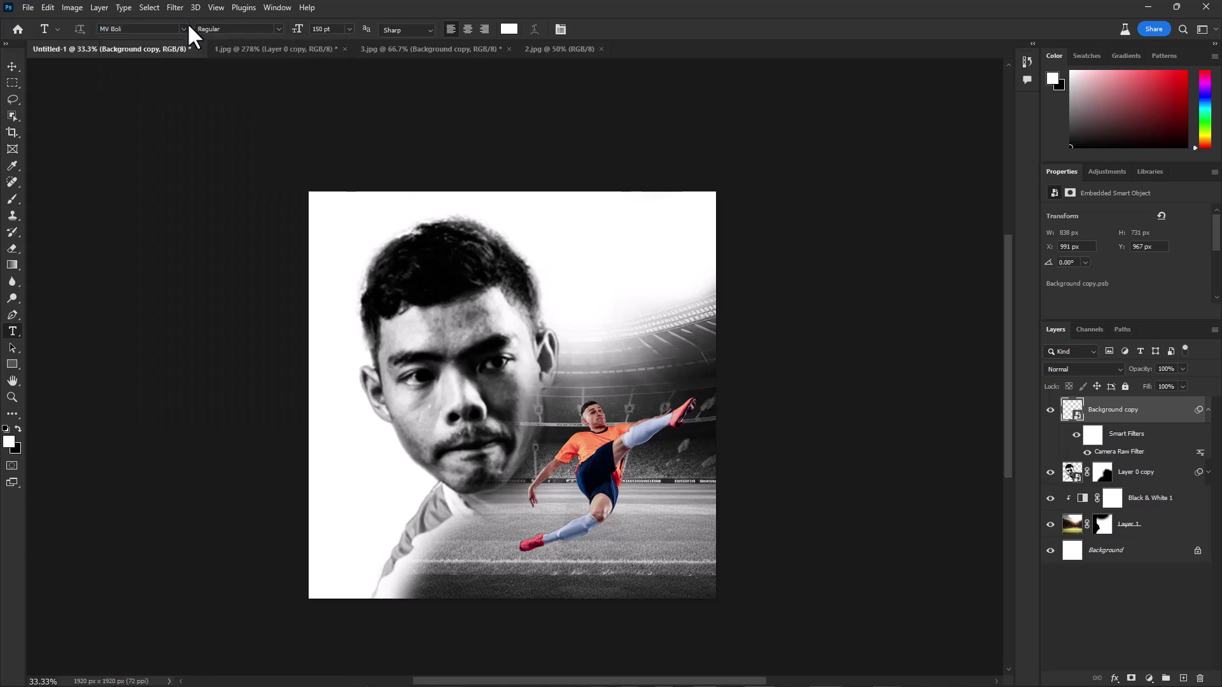
click(509, 29)
click(388, 315)
click(384, 316)
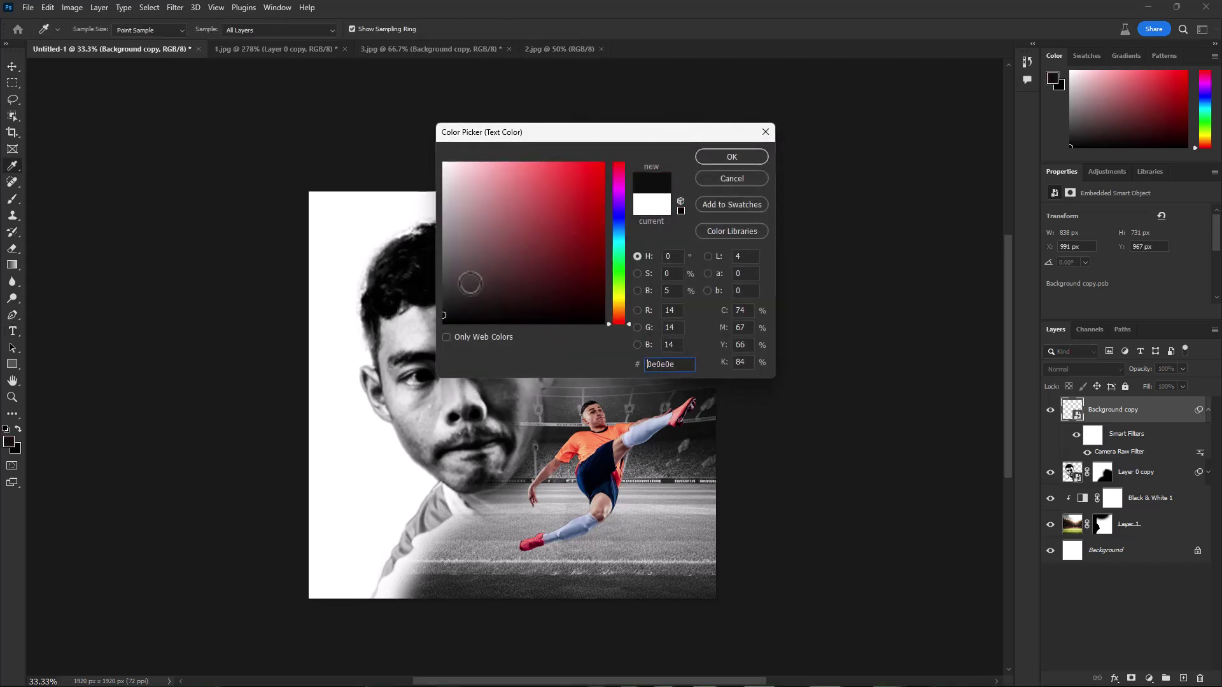
click(731, 156)
click(503, 223)
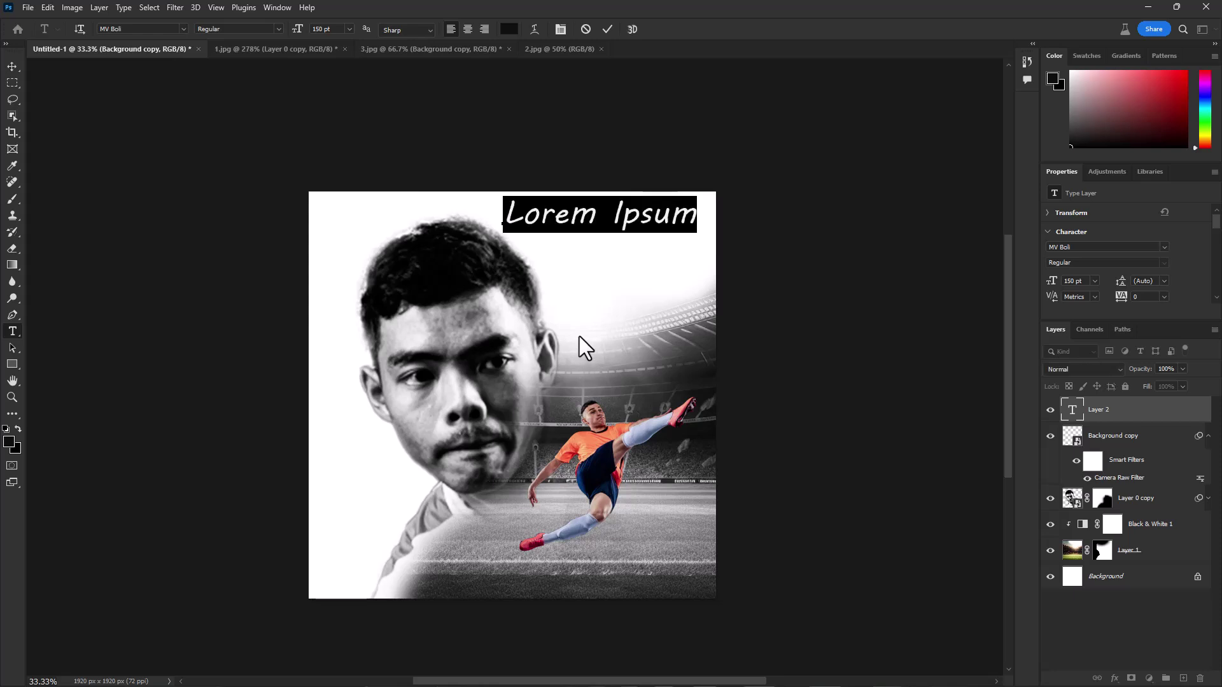
Step: Enter the title FOOTBALL PLAYER and move it to the upper middle of the poster
key(alt+shift)
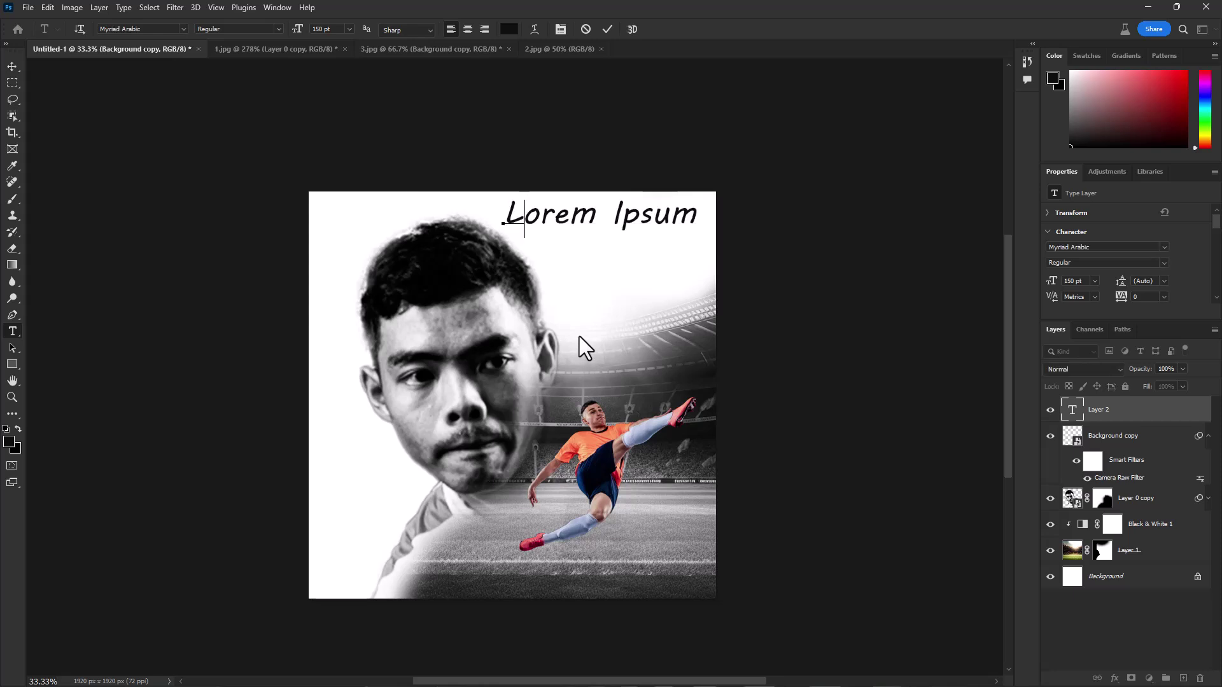
text(بخخ)
key(BackSpace)
key(BackSpace)
key(BackSpace)
text(FOOTBALL PLAYER)
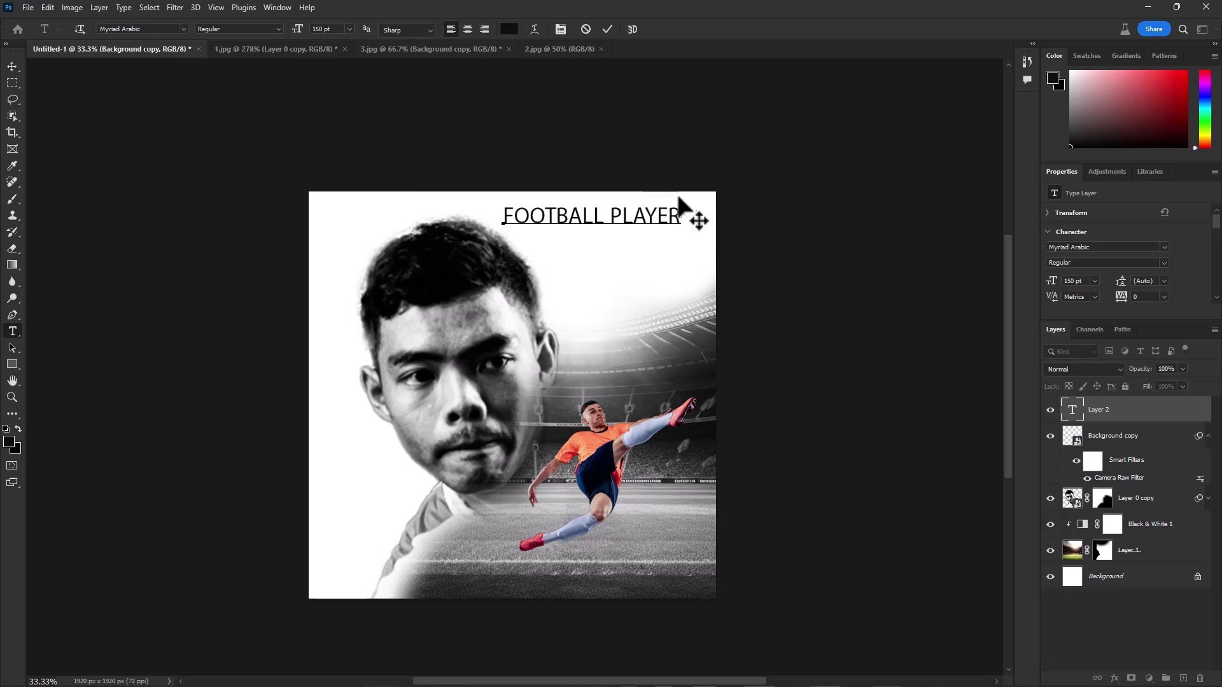
click(607, 29)
key(v)
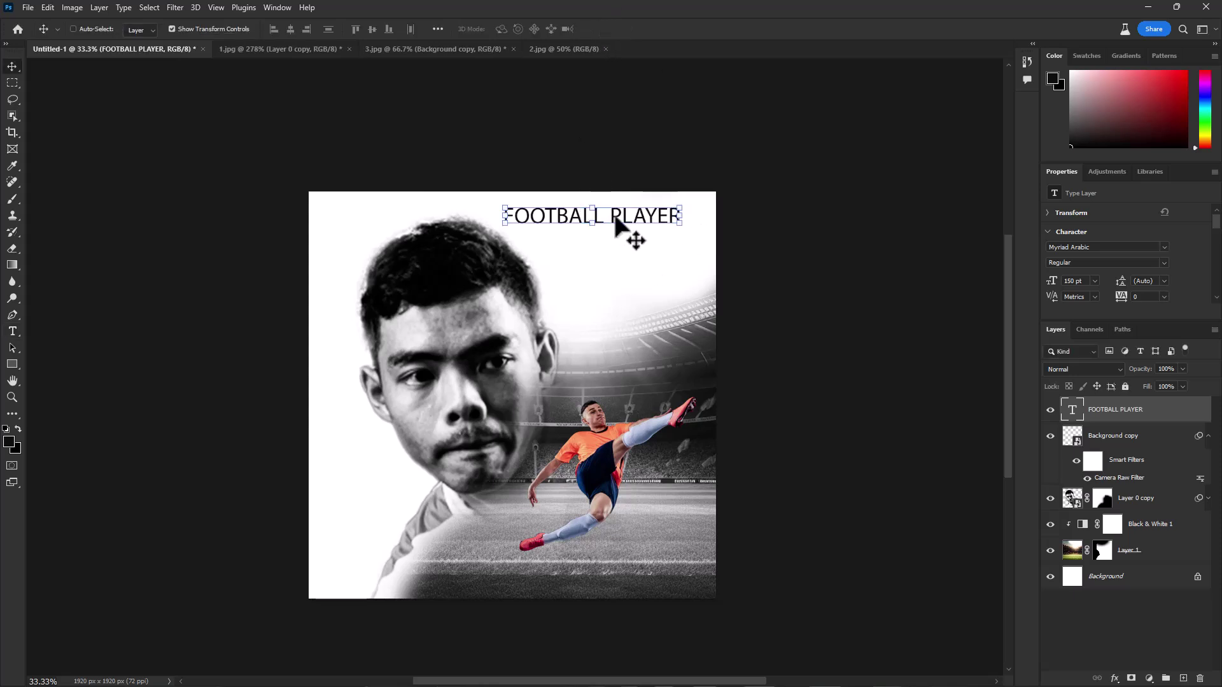
drag(618, 230, 537, 230)
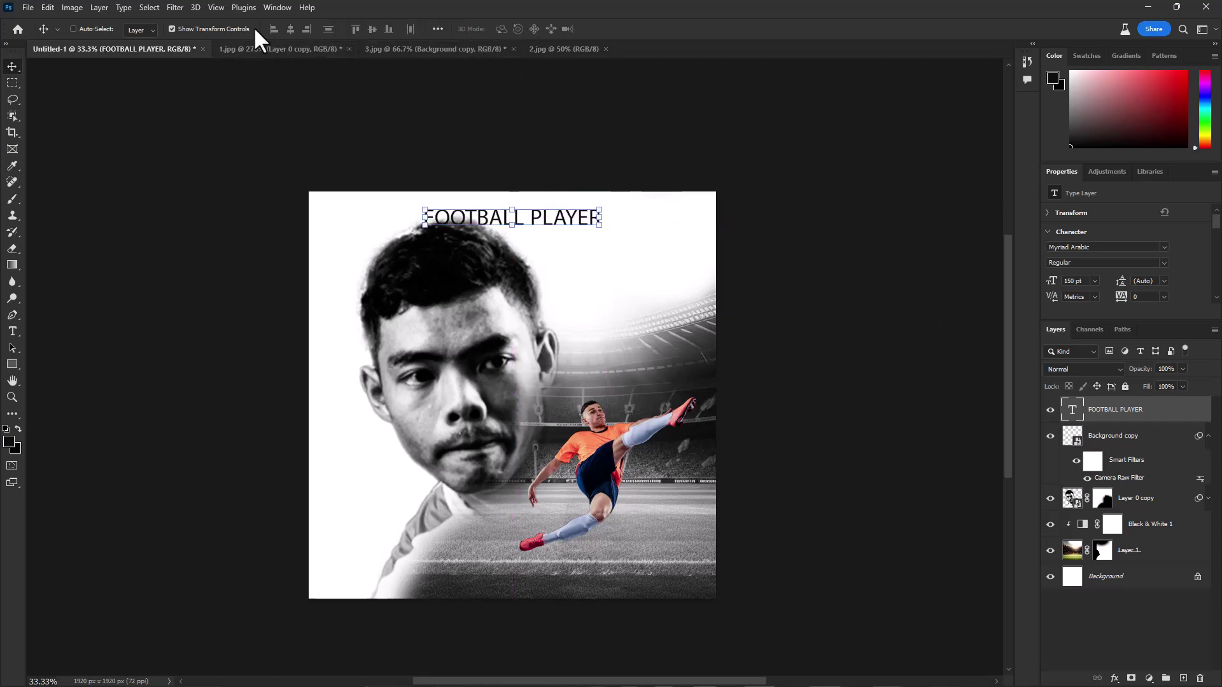
Step: Set the title's tracking to 280 and its font style to Bold
click(275, 7)
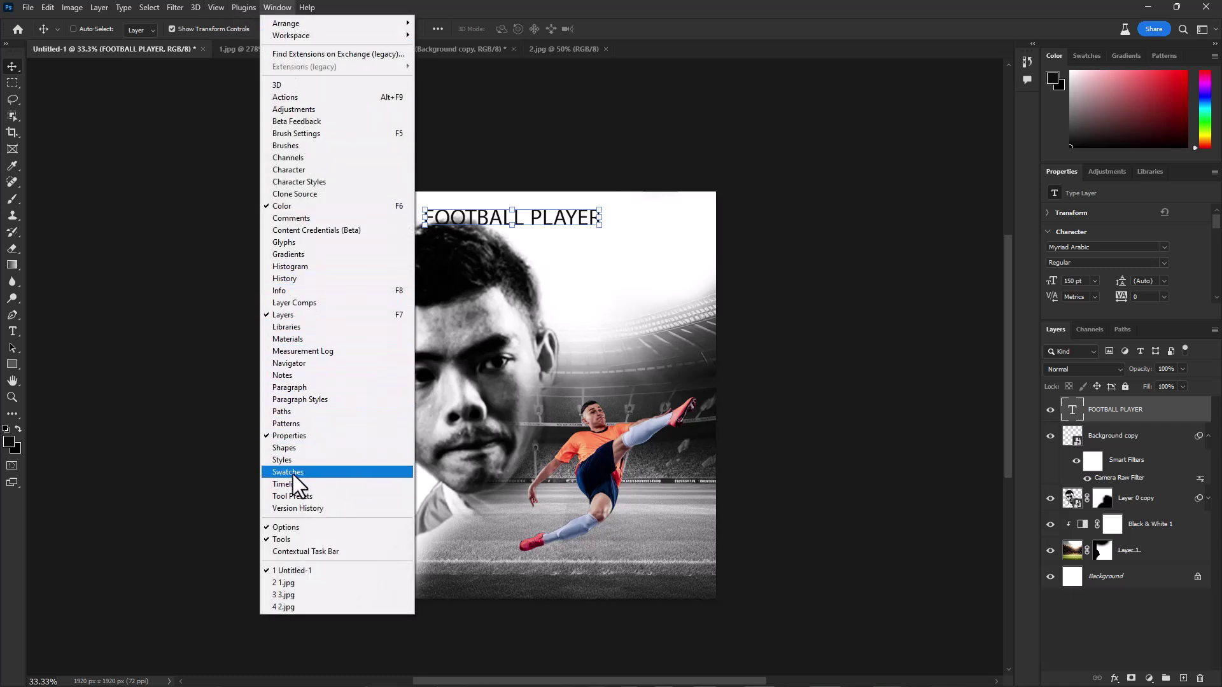
click(287, 387)
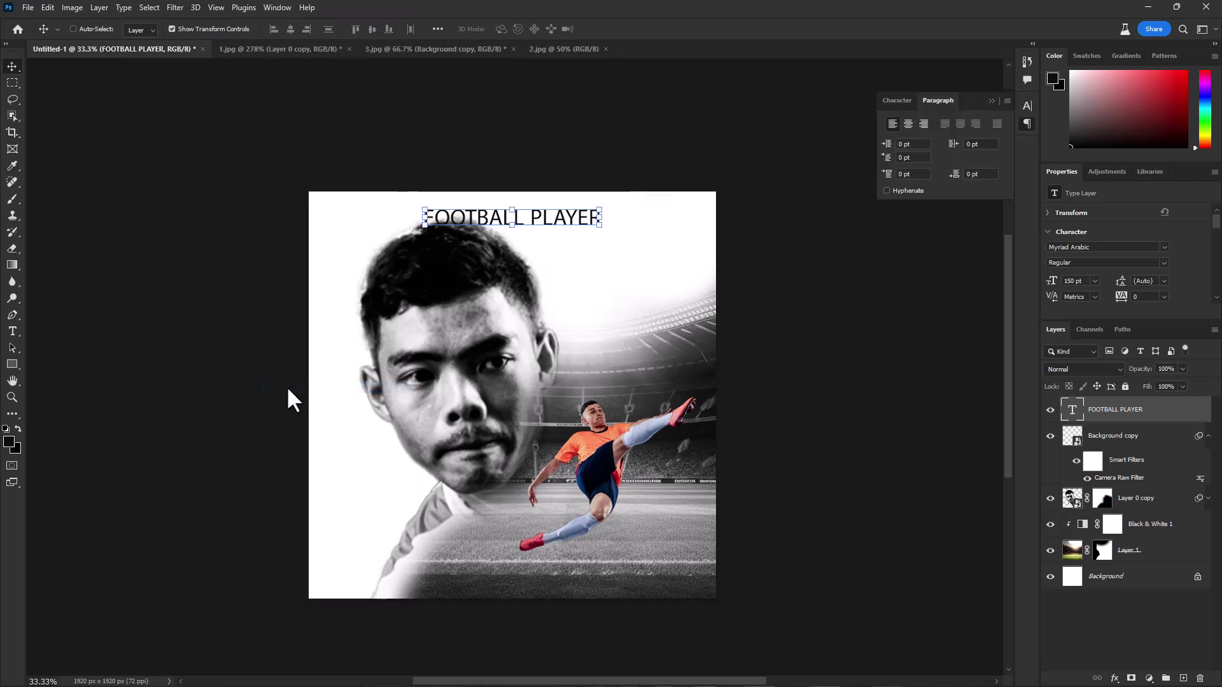
click(897, 101)
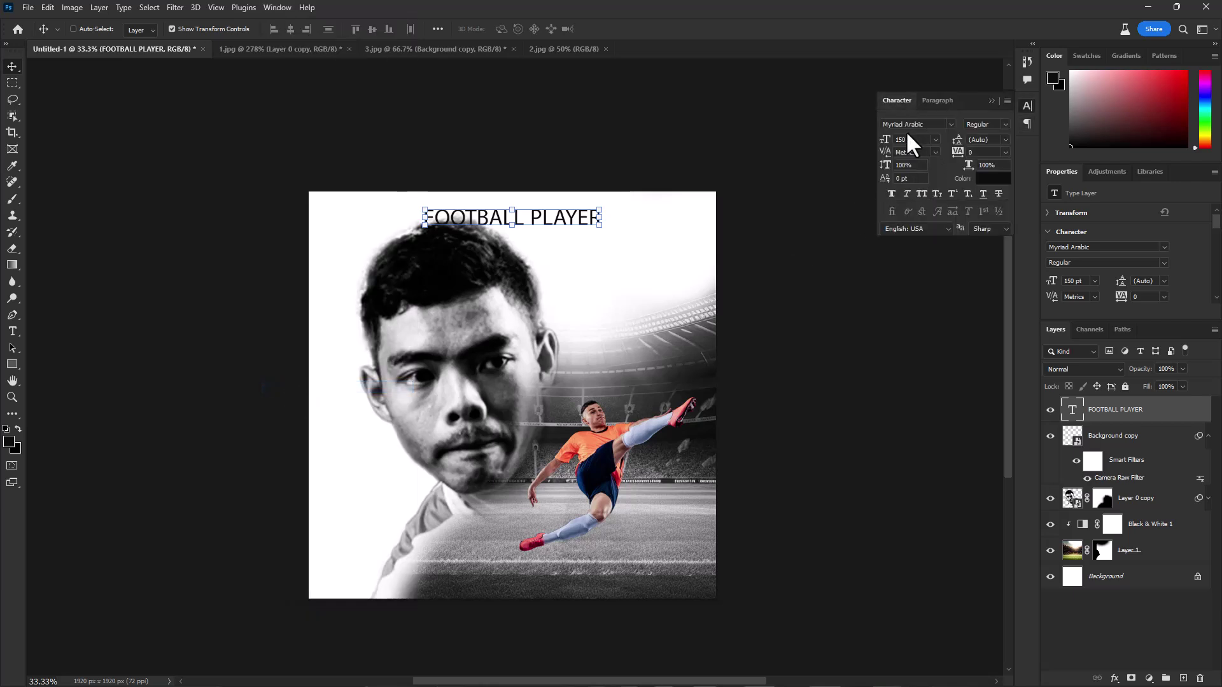
drag(960, 158, 960, 162)
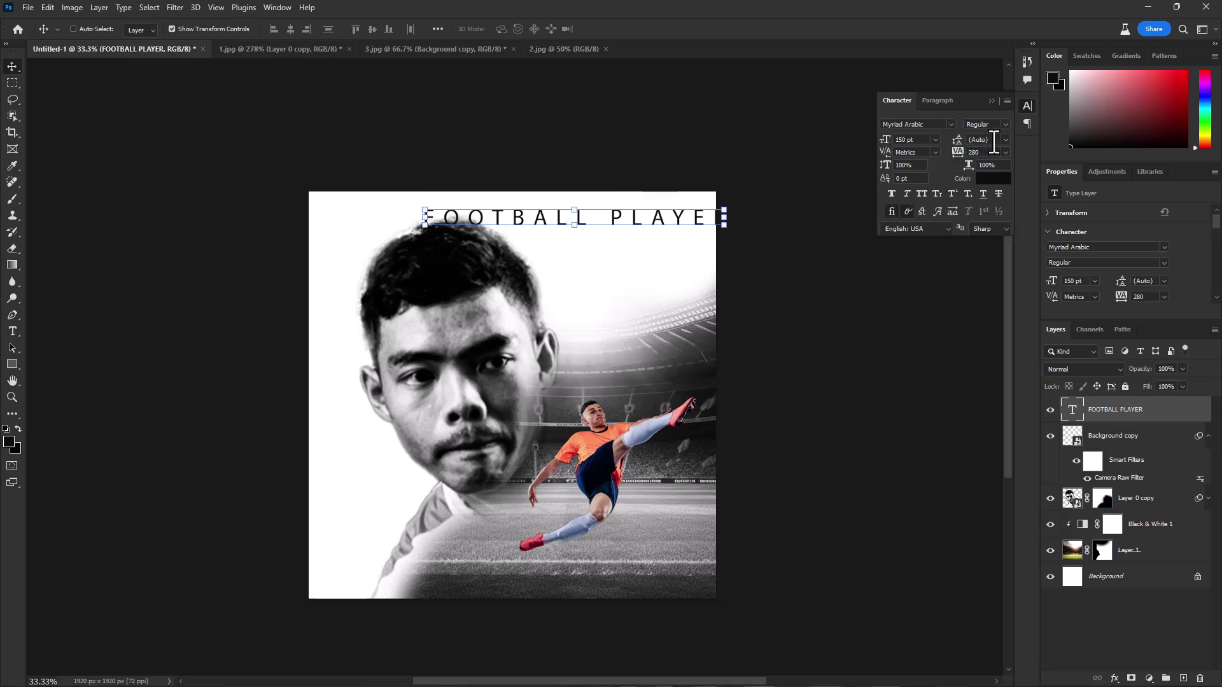
click(1003, 124)
click(987, 154)
Step: Scale the title down to about 70.3 pt and set its tracking to 560
drag(734, 228, 565, 223)
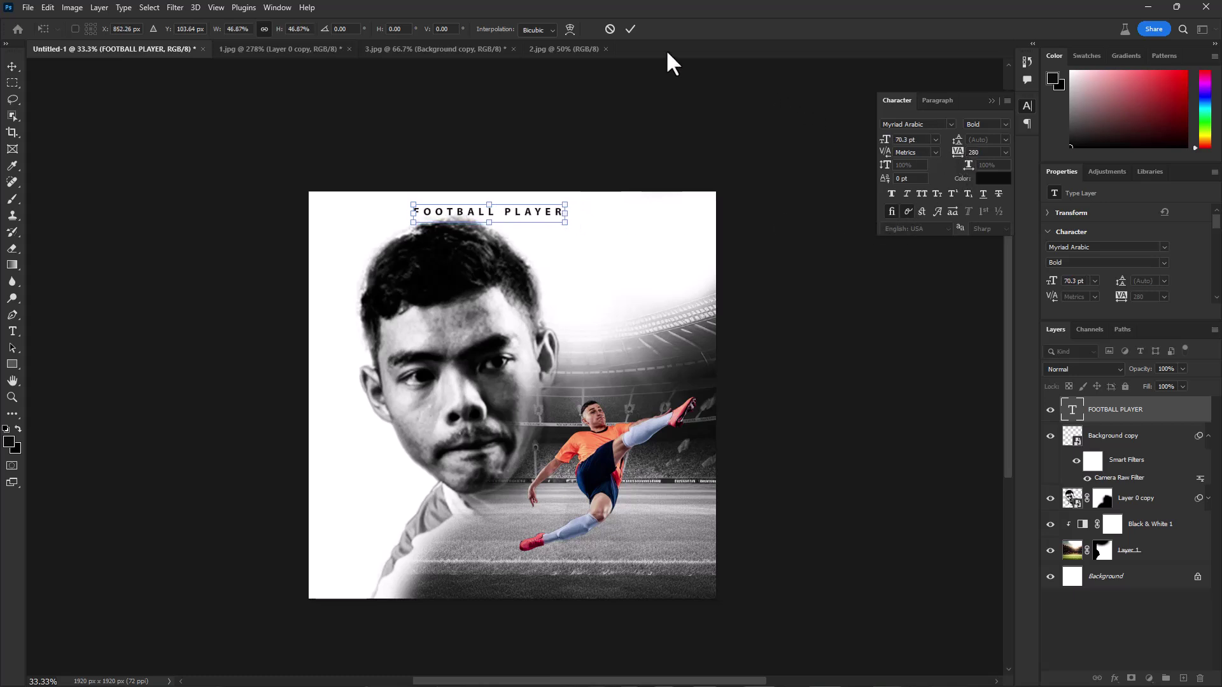
click(630, 29)
drag(957, 153, 974, 161)
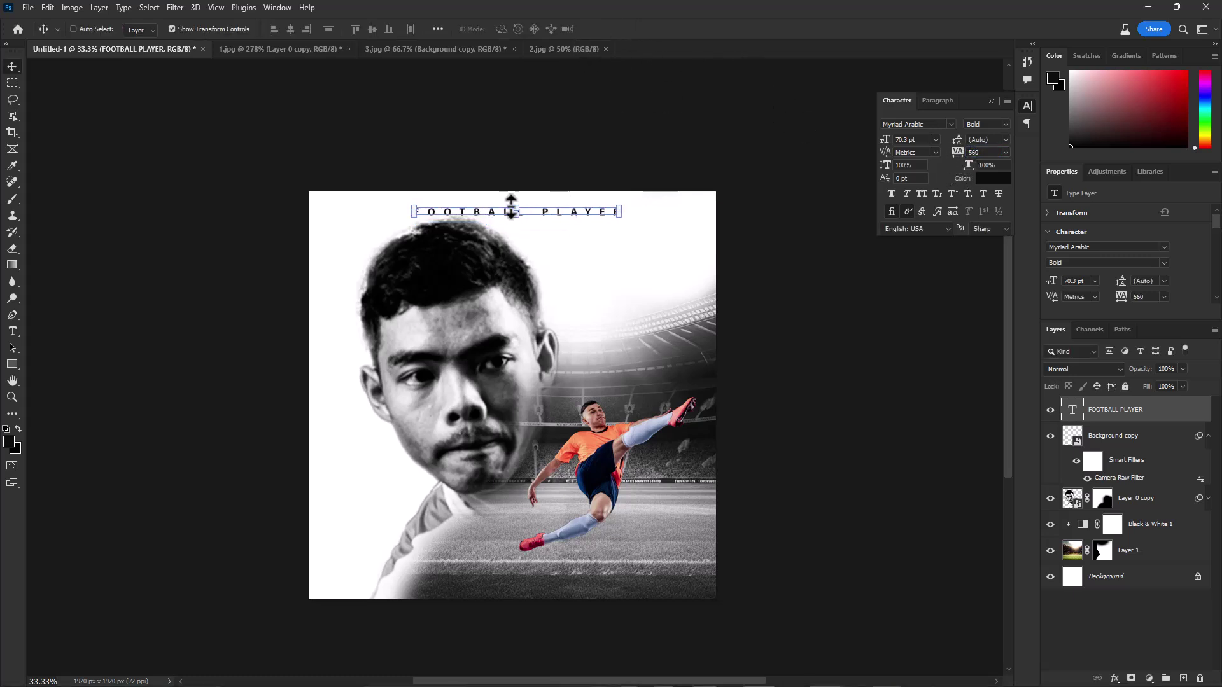
Step: Center the title horizontally on the canvas and nudge it up, clear of the goalkeeper's hair
key(ctrl+a)
click(291, 30)
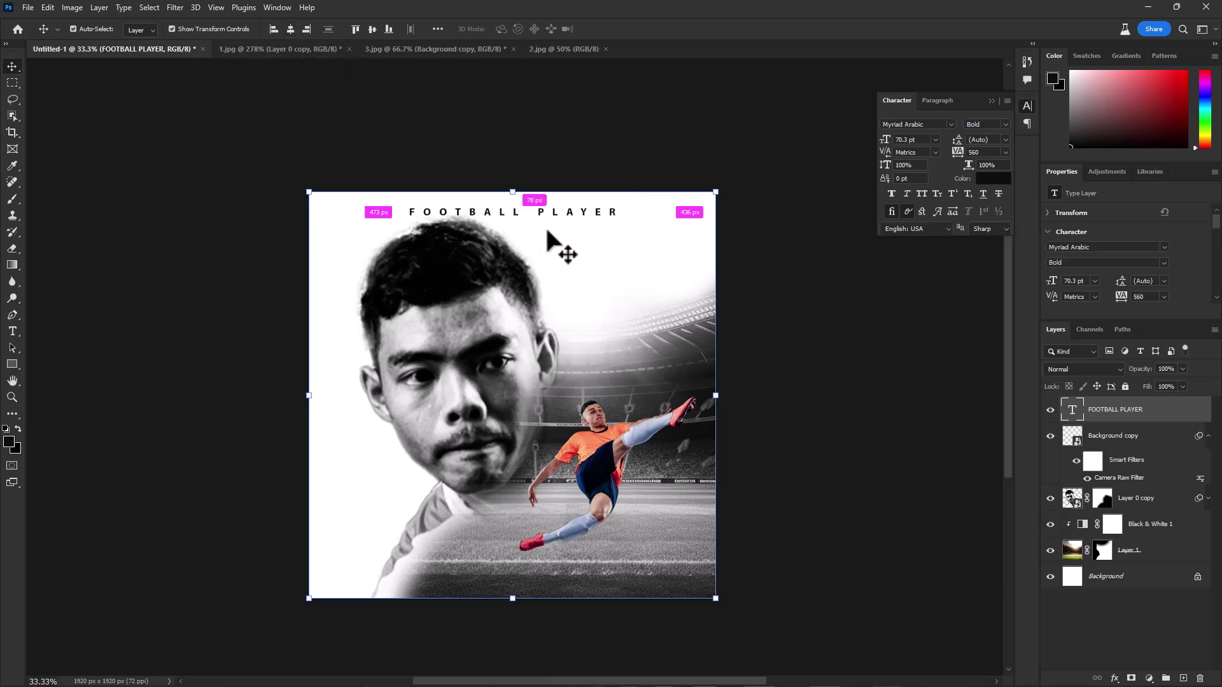
key(Up)
key(Up)
key(Up)
key(Up)
key(Up)
key(Up)
key(Up)
key(Up)
key(Up)
key(Up)
key(Up)
key(Up)
key(Up)
key(Up)
key(Up)
key(Up)
key(Up)
key(Up)
key(Up)
key(Up)
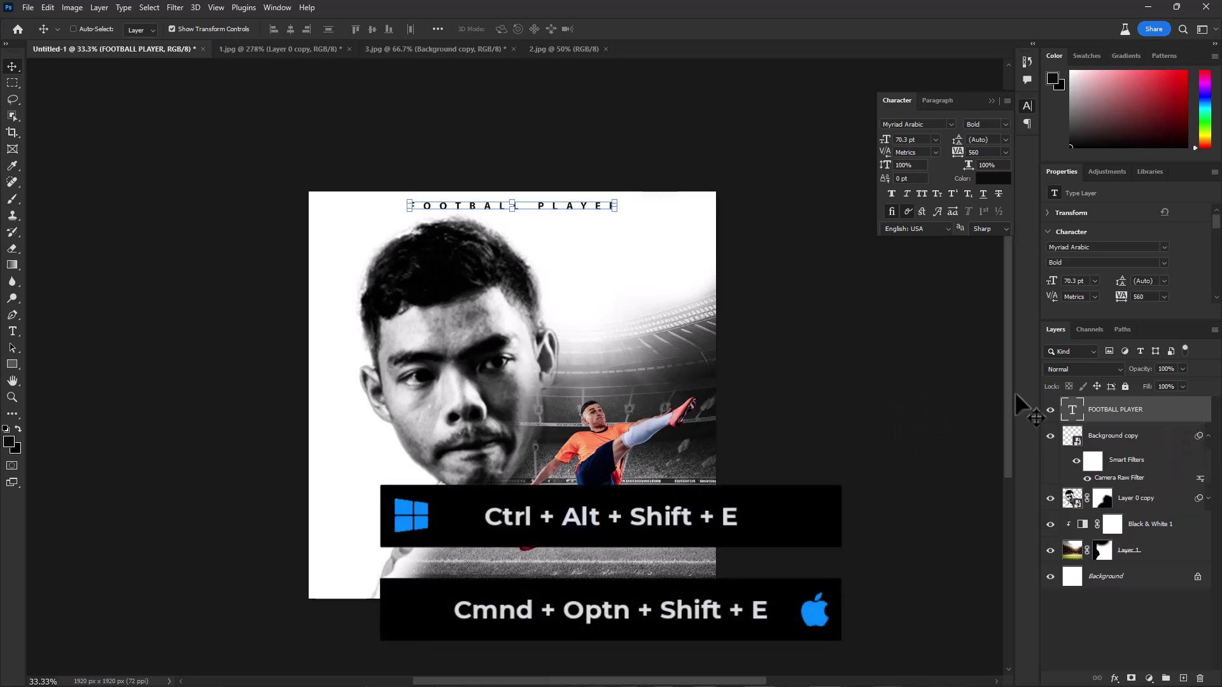
Step: Stamp all visible layers into a new top layer and convert it to a smart object
key(ctrl+alt+shift+e)
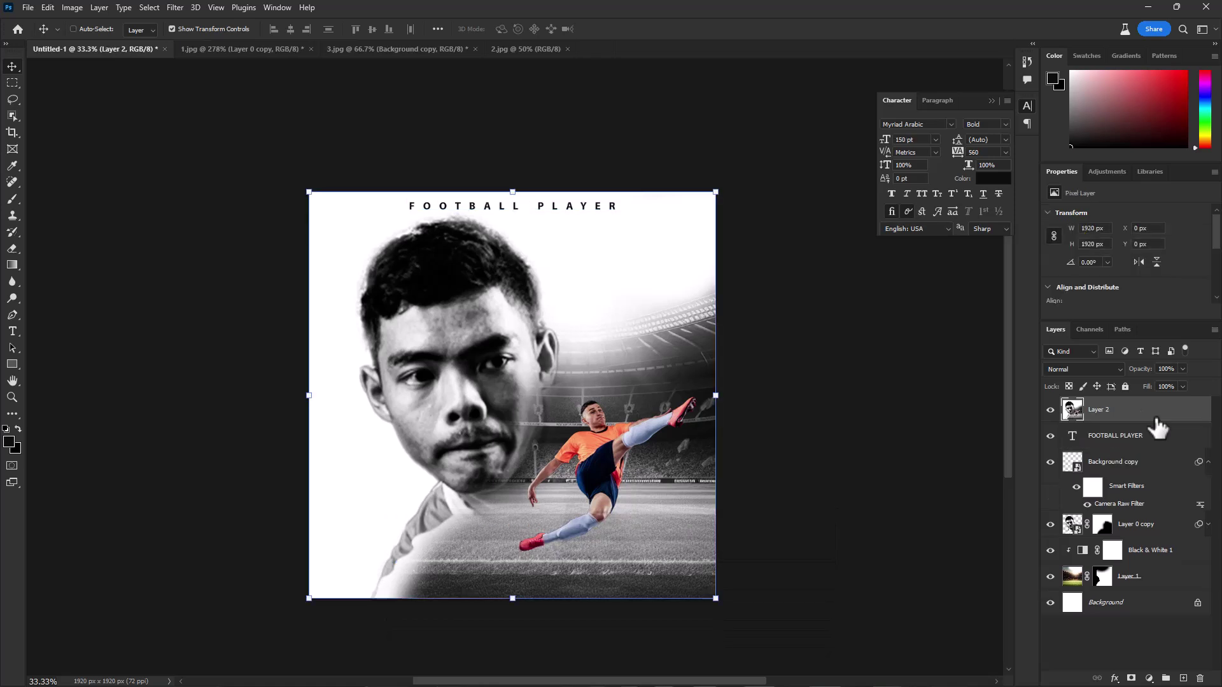
right_click(1092, 420)
click(1075, 353)
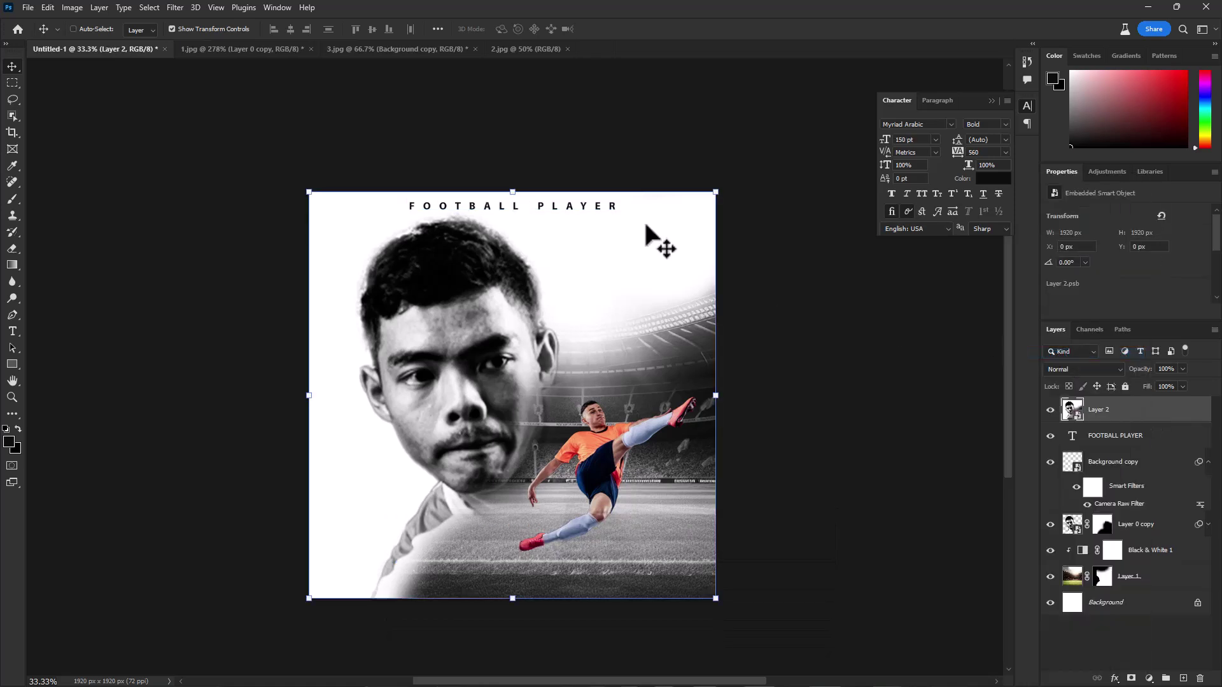
Step: Apply the Camera Raw Filter to the merged layer with temperature -1, slightly lower exposure, reduced vibrance and increased texture
click(180, 7)
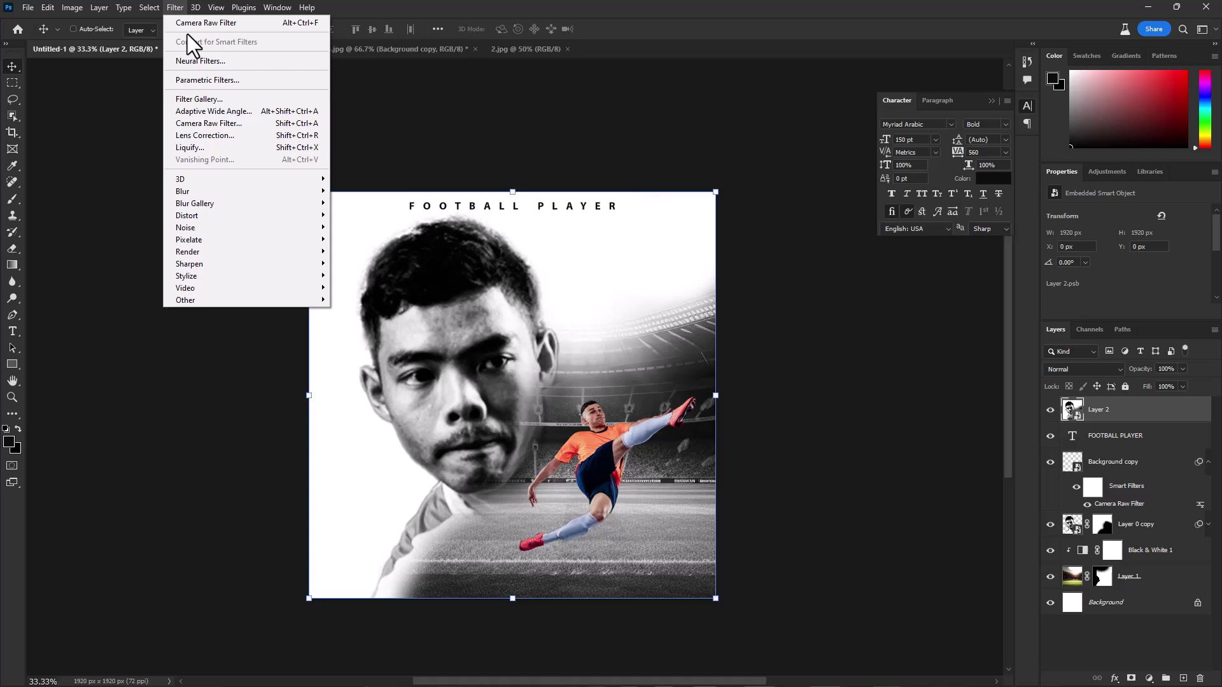
click(202, 123)
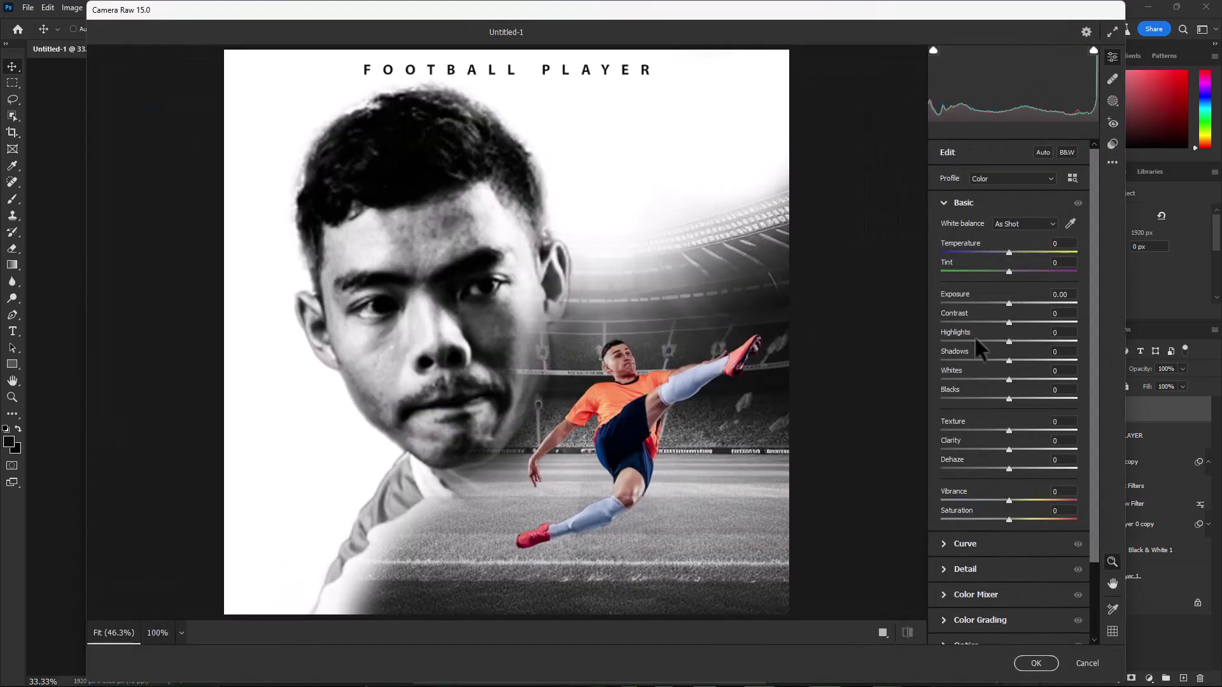
drag(1008, 253, 1008, 249)
mouse_move(1009, 303)
mouse_down()
mouse_move(1025, 307)
mouse_move(1006, 306)
mouse_up()
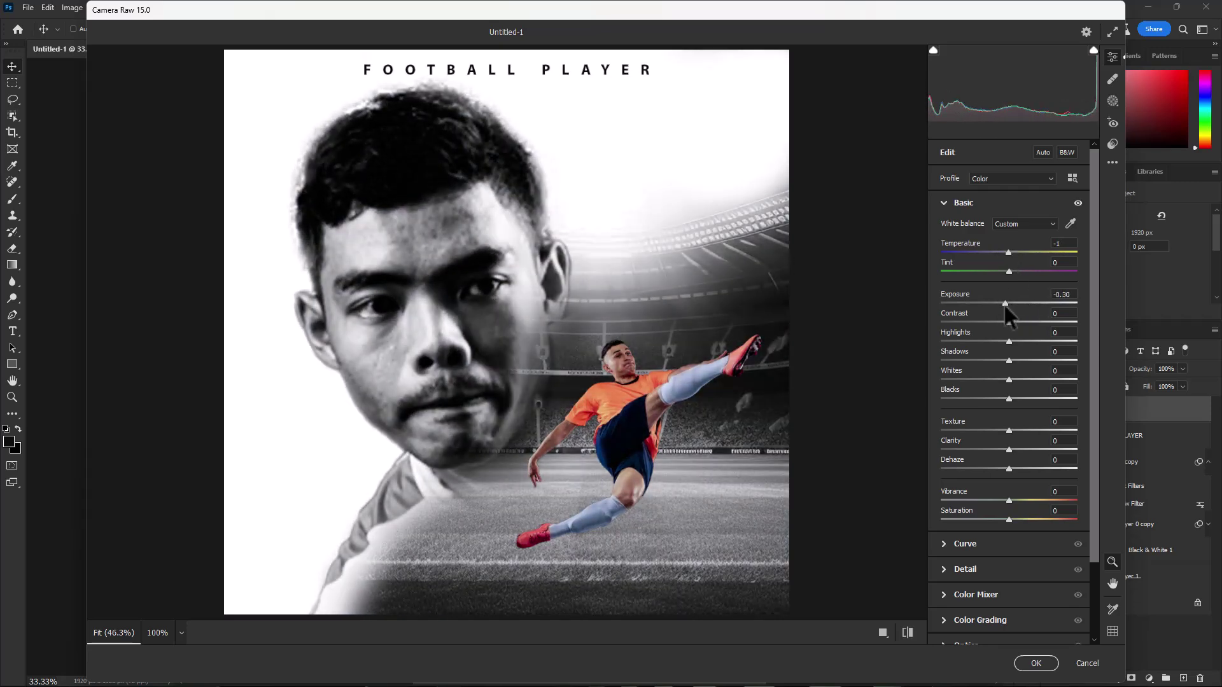
drag(1009, 501, 1000, 502)
drag(1008, 430, 1041, 437)
mouse_move(1004, 303)
mouse_down()
mouse_move(1017, 304)
mouse_move(1005, 304)
mouse_up()
click(1036, 663)
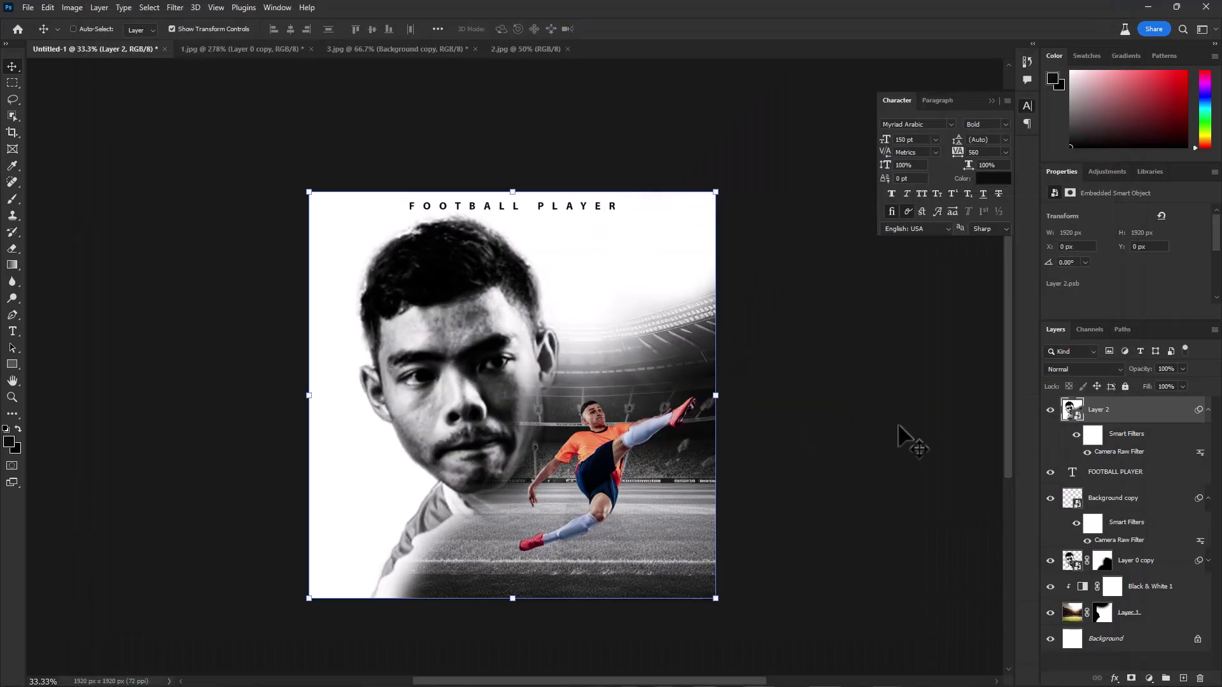